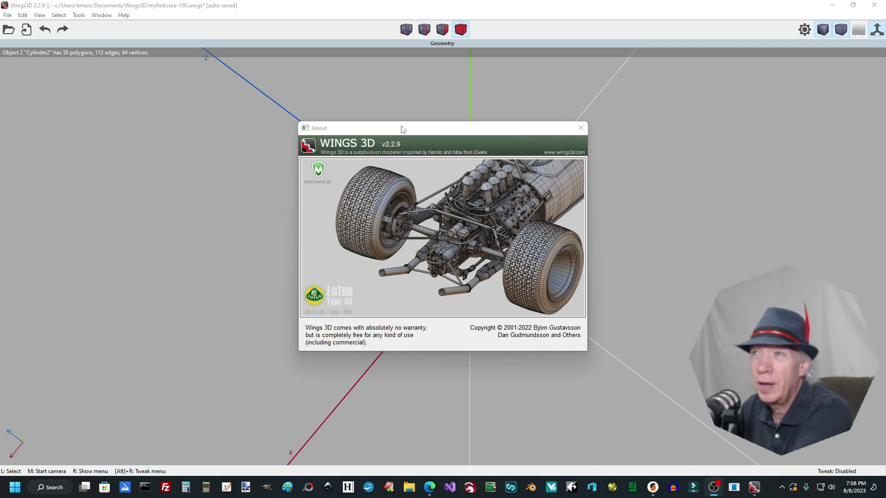
Switch to Microsoft Edge and browse the image thumbnails on the Wings 3D Gallery page.
left_click_drag(401, 128, 387, 129)
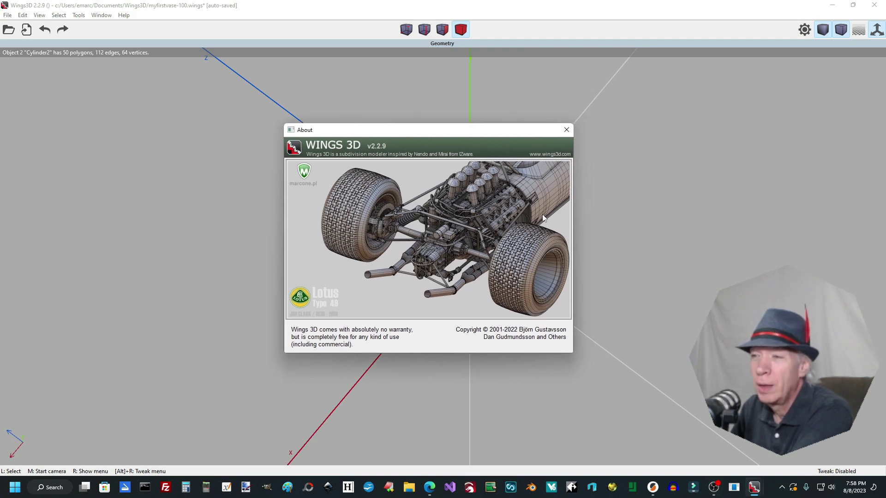
left_click(430, 493)
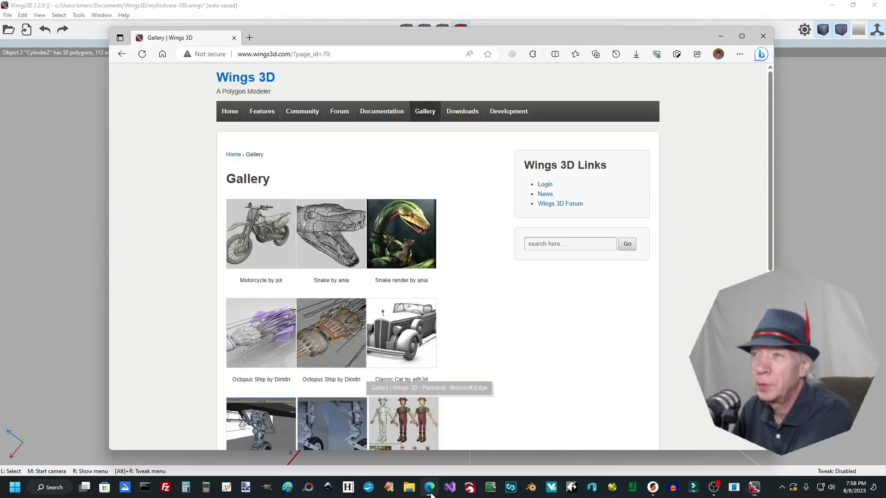
scroll(381, 213, "down", 2)
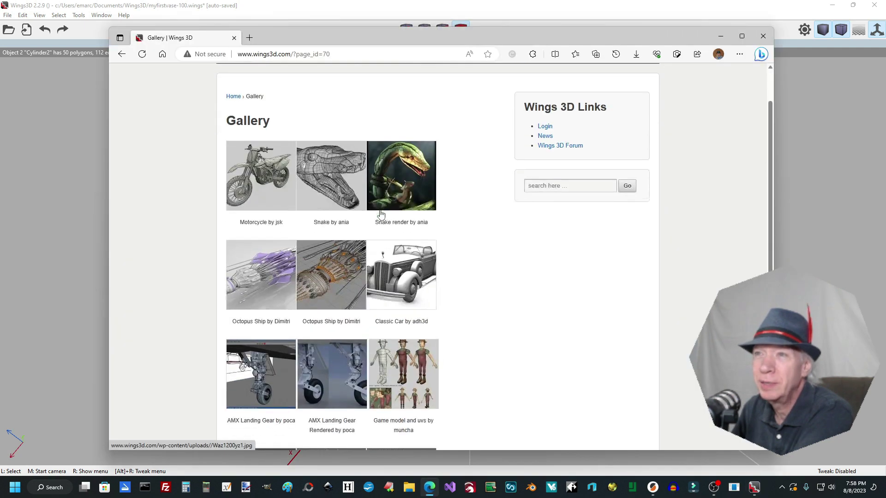
scroll(381, 213, "down", 5)
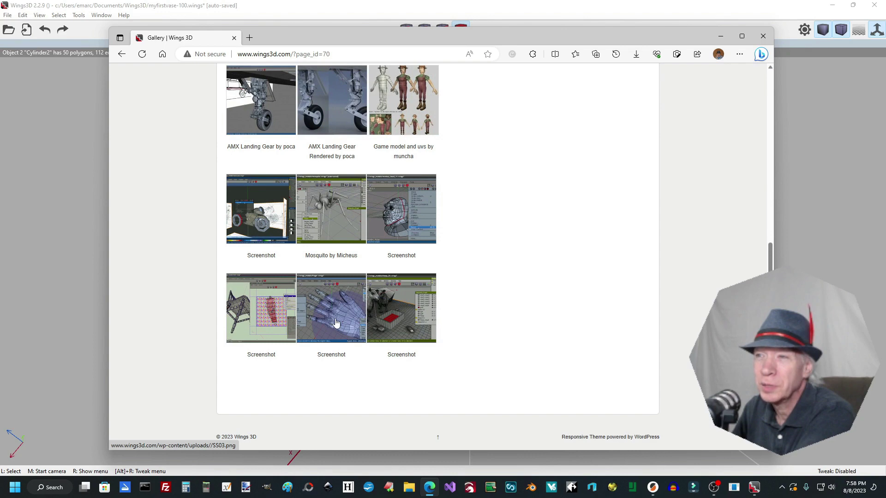
scroll(339, 318, "up", 5)
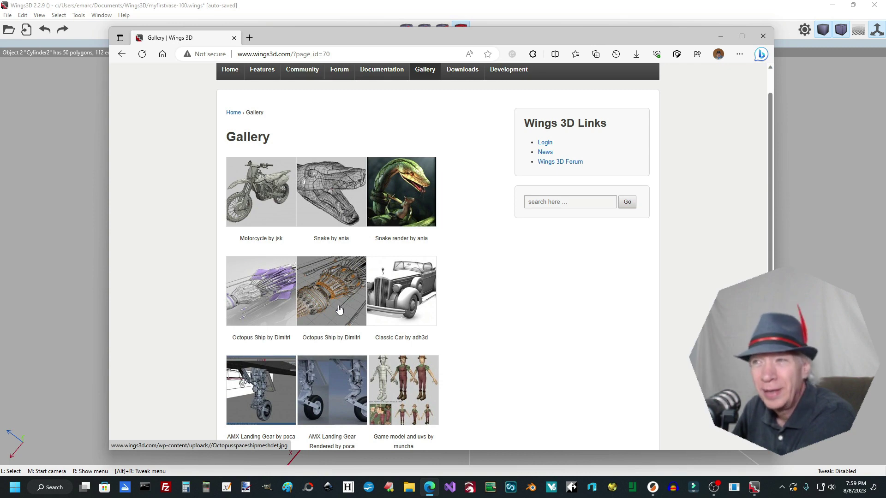
View the Classic Car and Snake wireframe gallery images full size, and open the website's Downloads page.
left_click(393, 298)
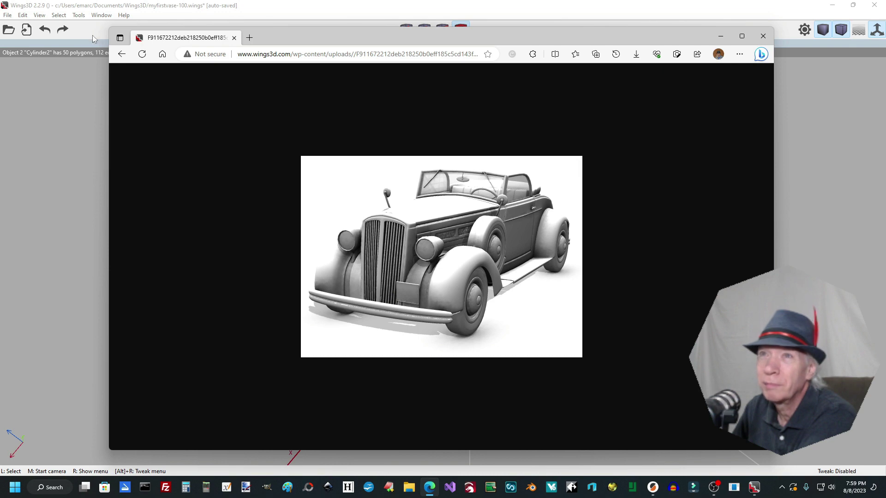
left_click(122, 54)
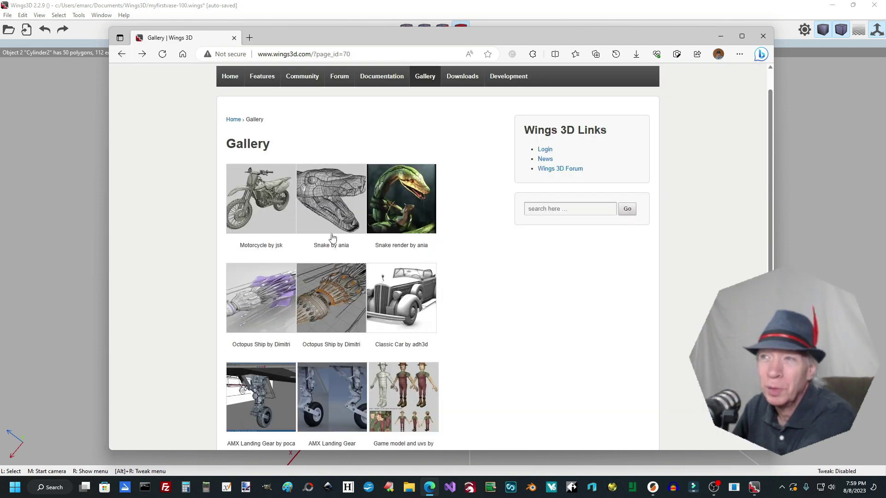
left_click(335, 206)
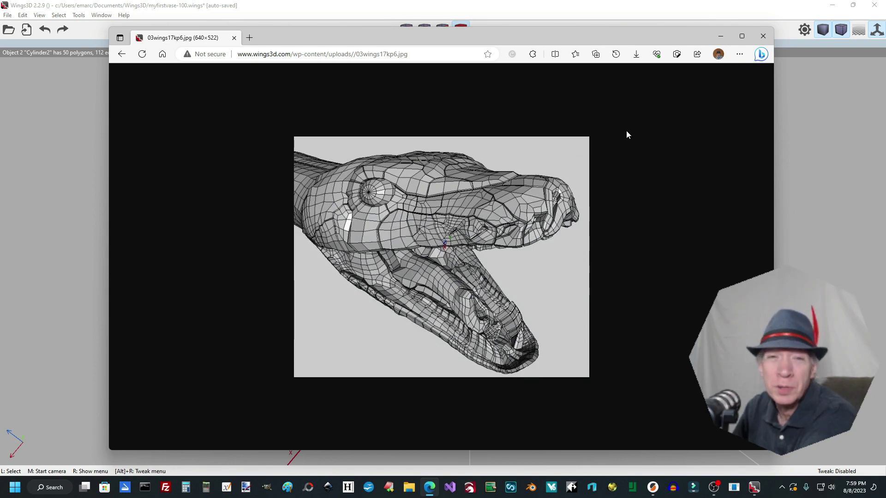
left_click(121, 55)
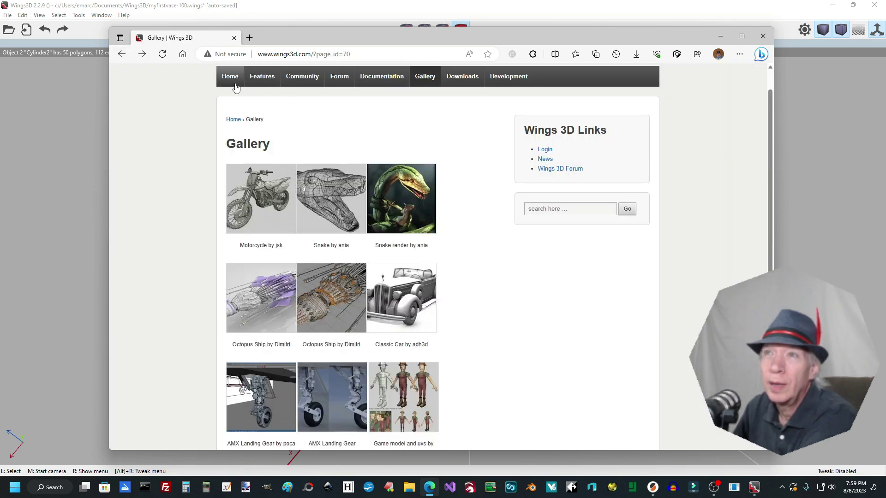
left_click(468, 82)
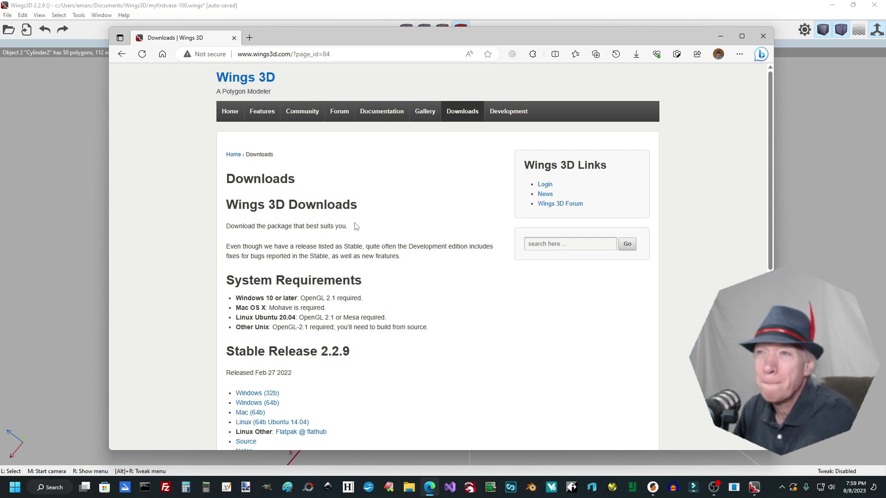
Return to Wings 3D, close the About window, and delete the hollow cylinder.
left_click(88, 242)
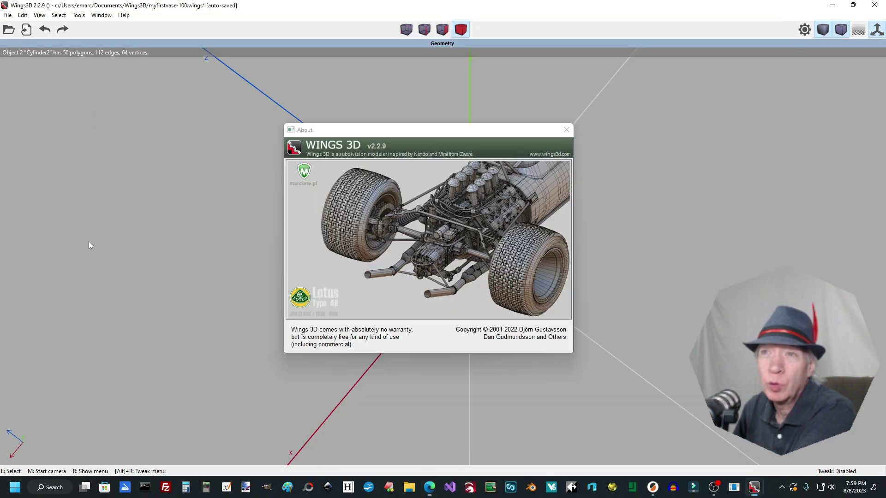
left_click(566, 130)
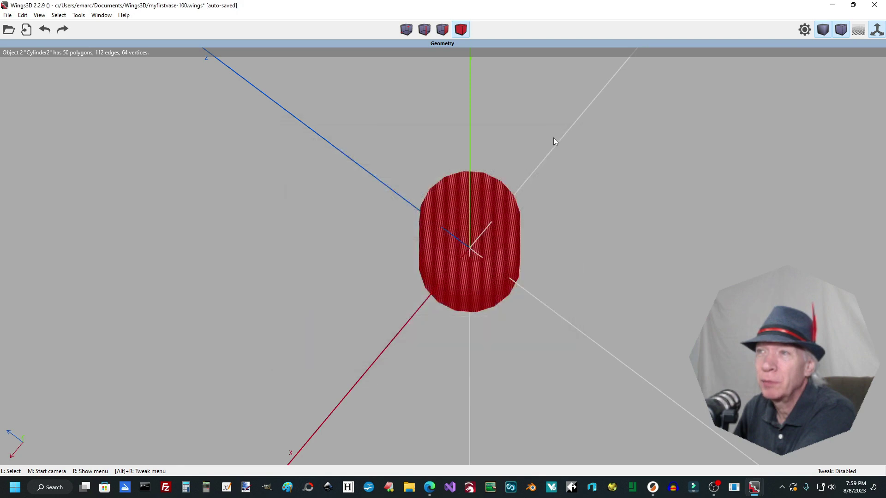
left_click(487, 217)
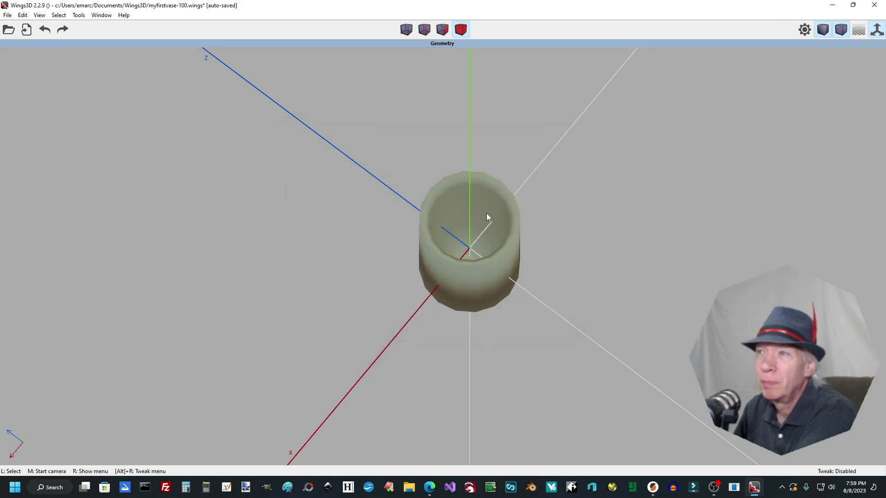
key("Delete")
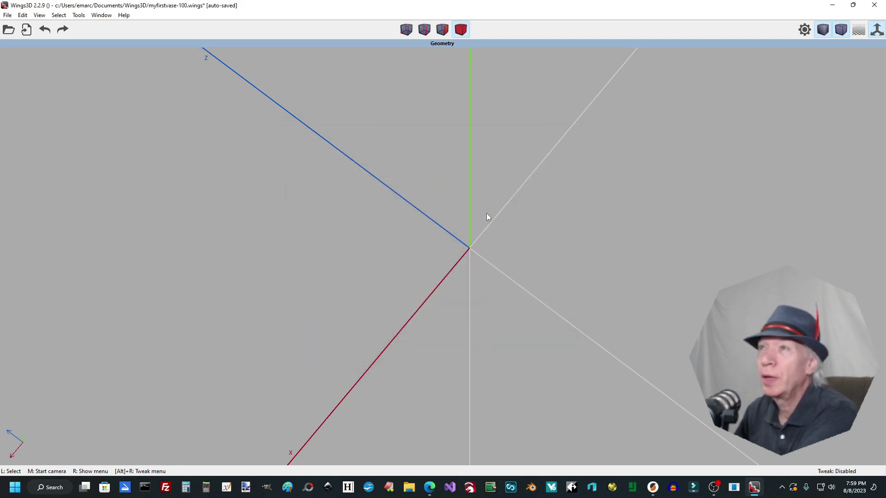
Create a default torus at the origin of the empty scene.
key("a")
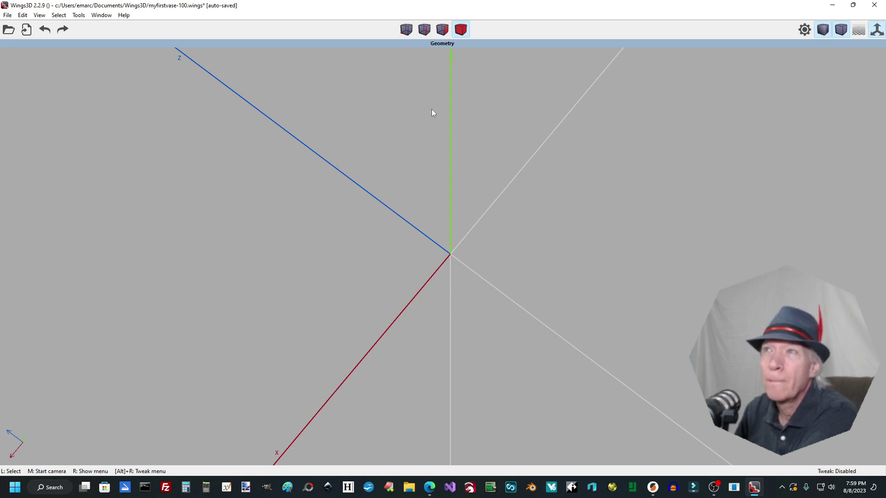
right_click(452, 215)
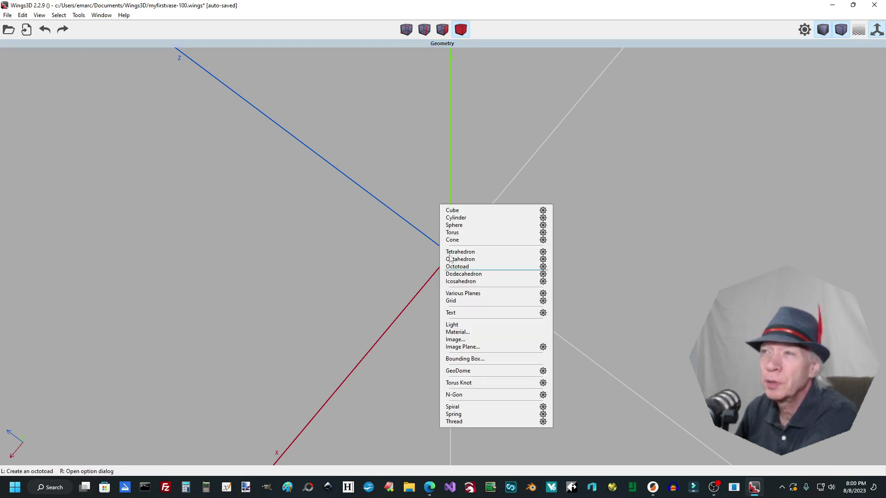
right_click(414, 179)
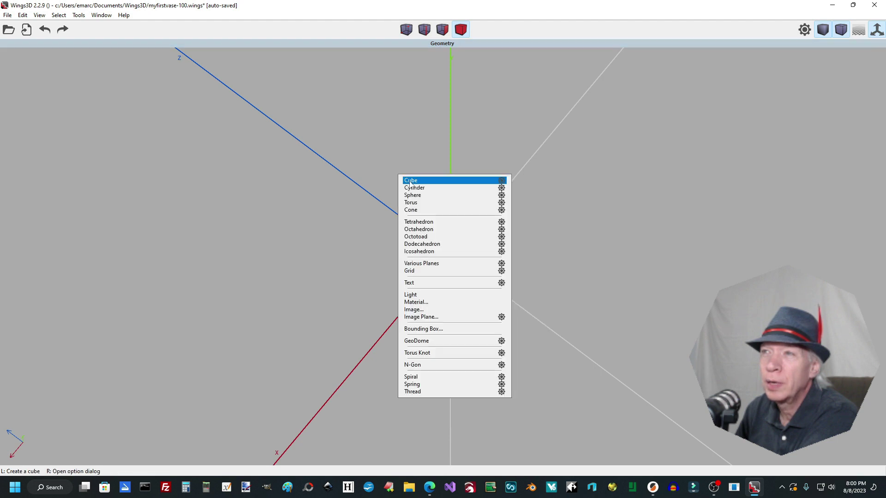
left_click(425, 202)
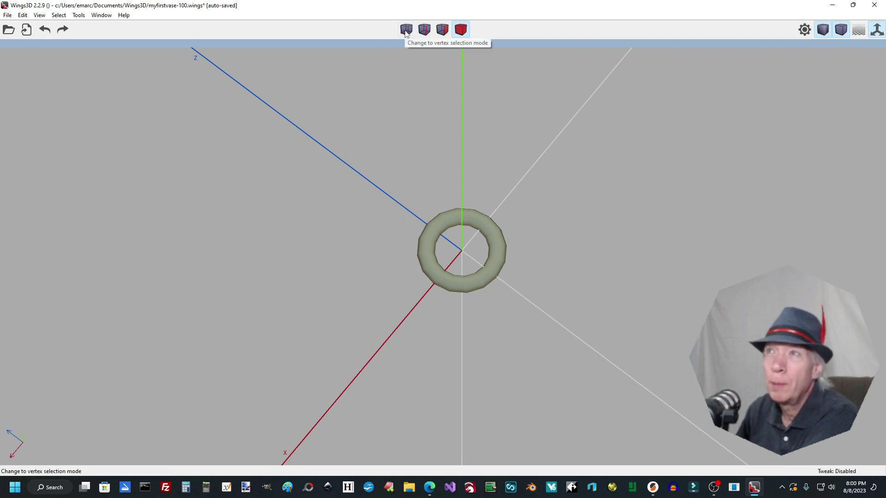
Switch to edge selection mode and return to body selection mode.
left_click(424, 30)
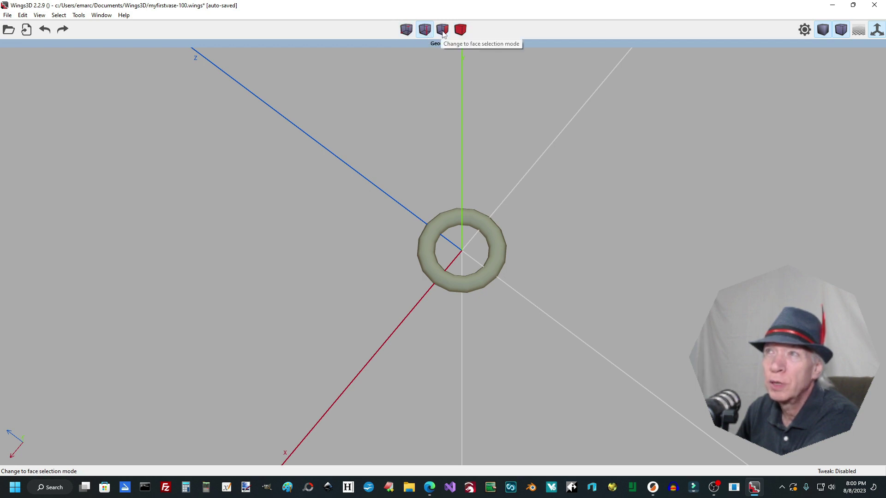
left_click(463, 35)
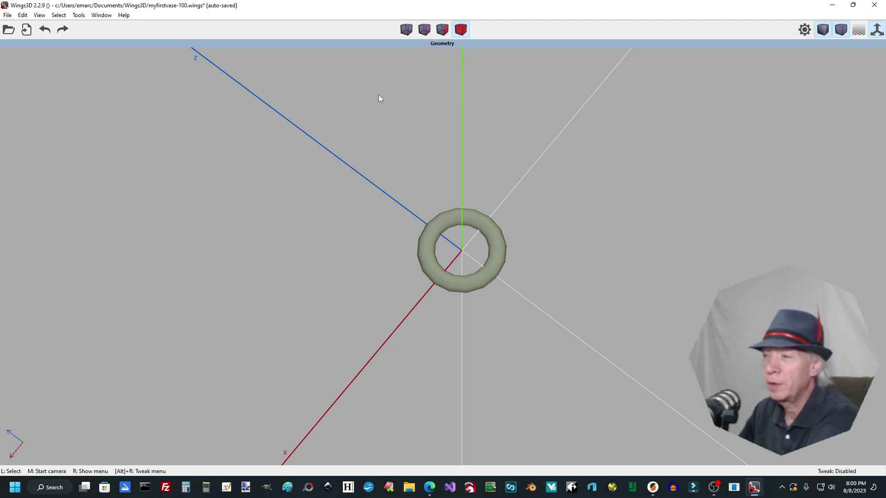
left_click(714, 487)
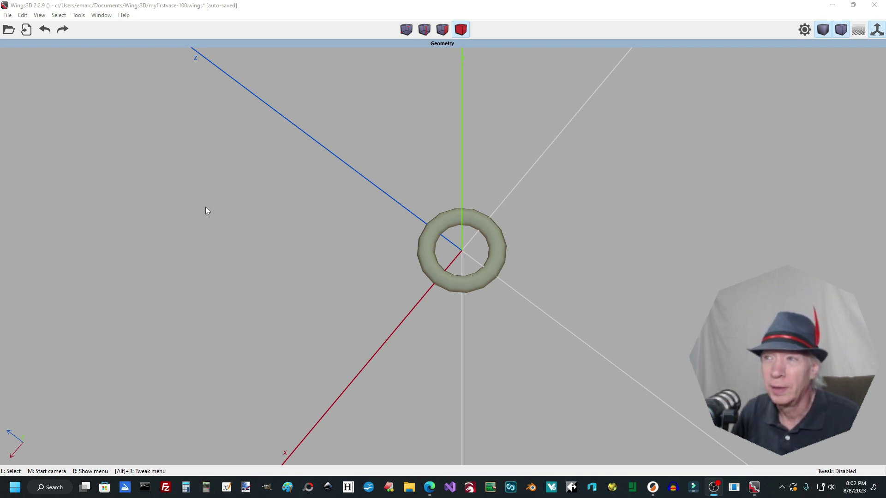
Select the torus and move it about 0.3 units along the X axis.
left_click(425, 240)
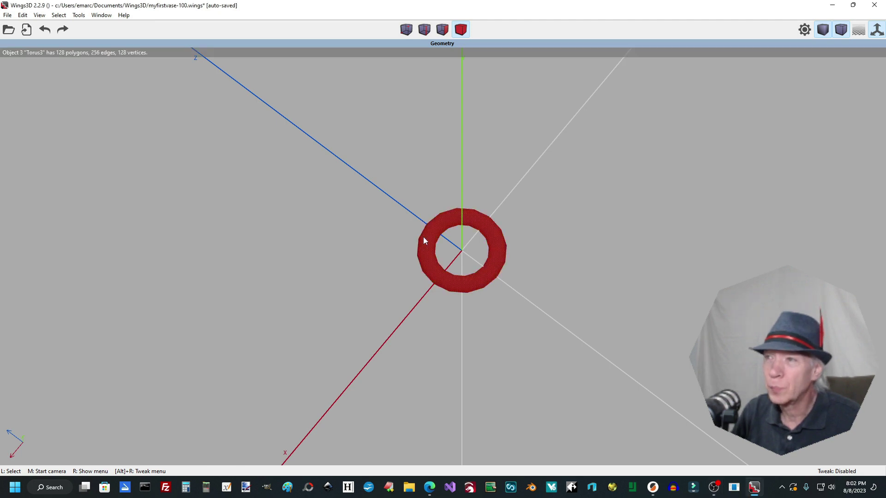
right_click(425, 240)
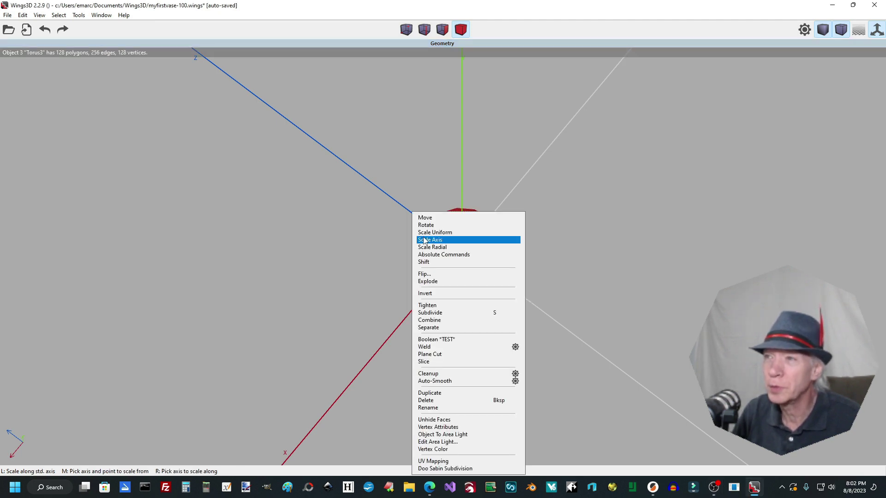
left_click(425, 240)
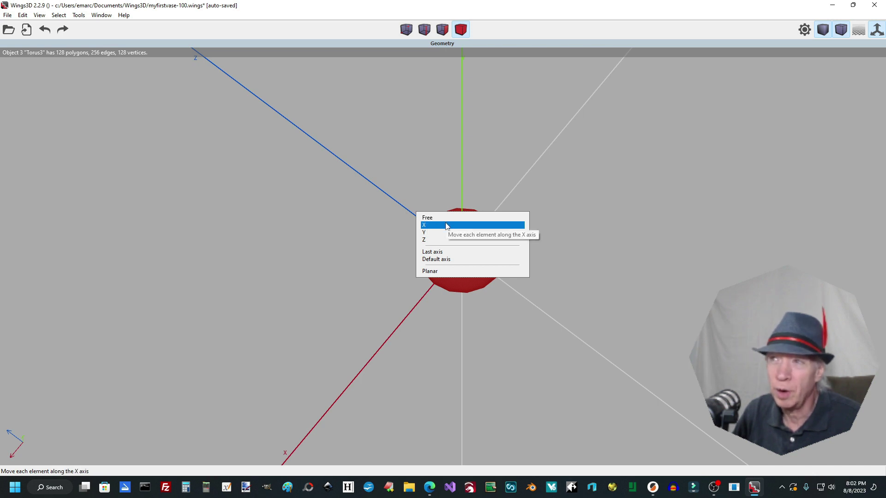
left_click(446, 226)
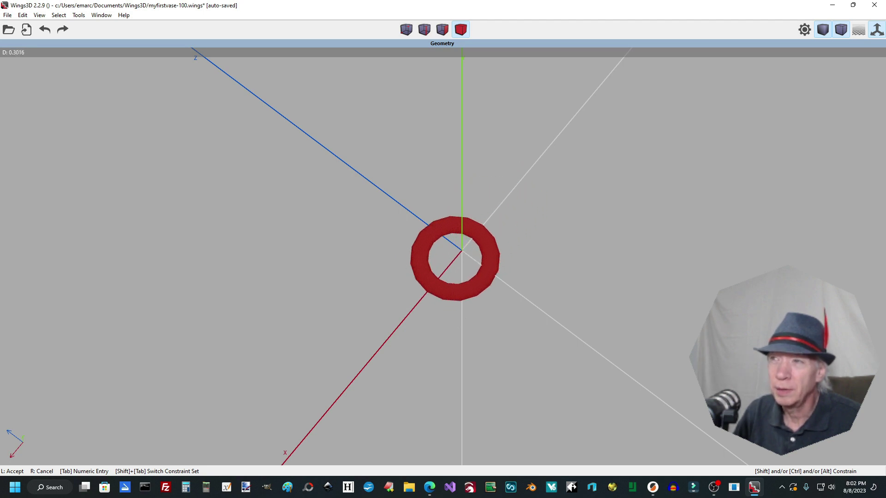
left_click(359, 390)
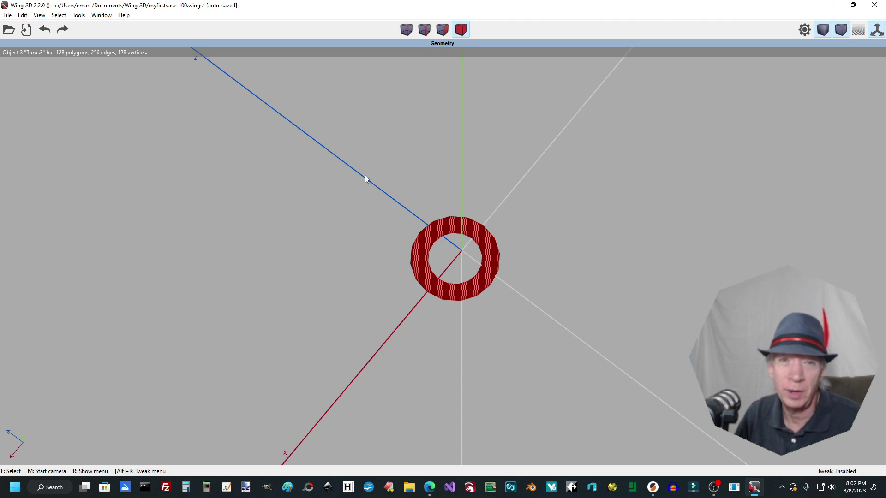
Move the selected torus about -1.17 units along the X axis, past the origin.
right_click(456, 227)
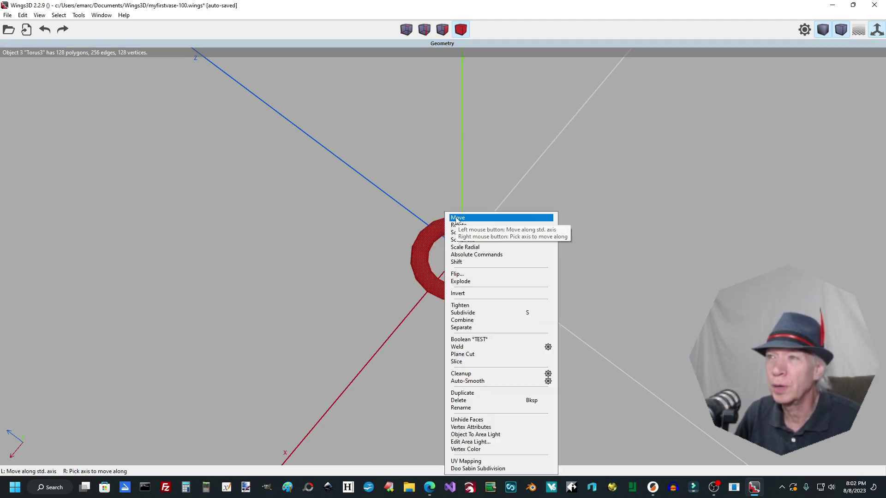
left_click(456, 218)
left_click(460, 225)
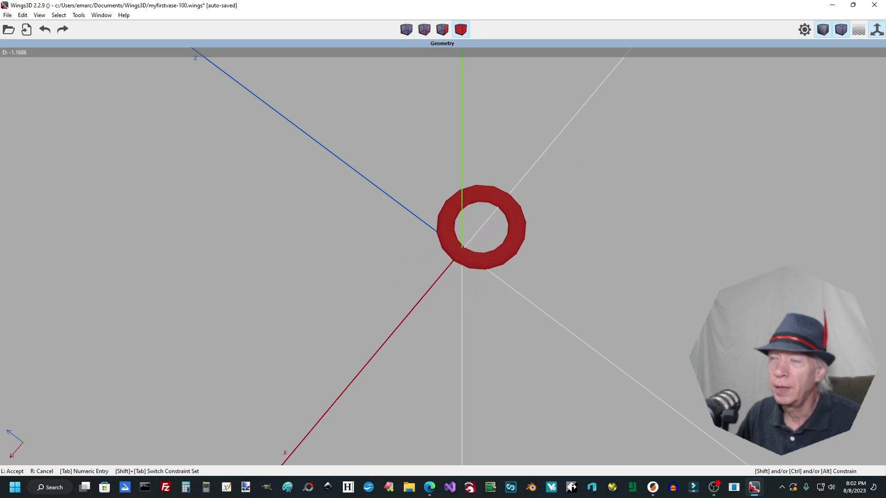
left_click(462, 225)
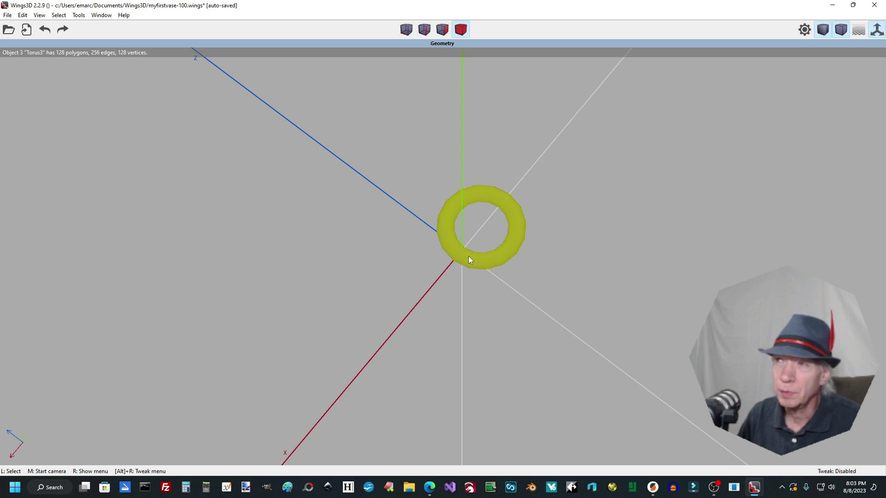
Orbit the view around the torus and review the commands available for changing the selection.
left_click(469, 256)
middle_click(465, 273)
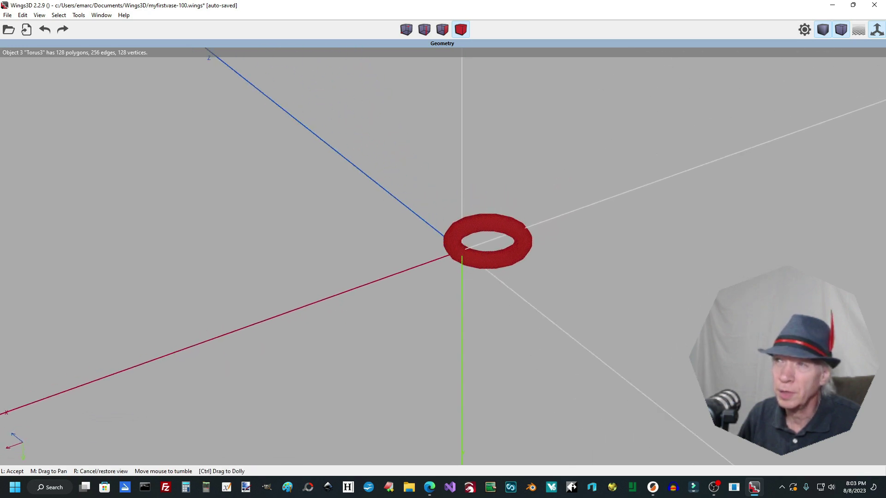
left_click(464, 273)
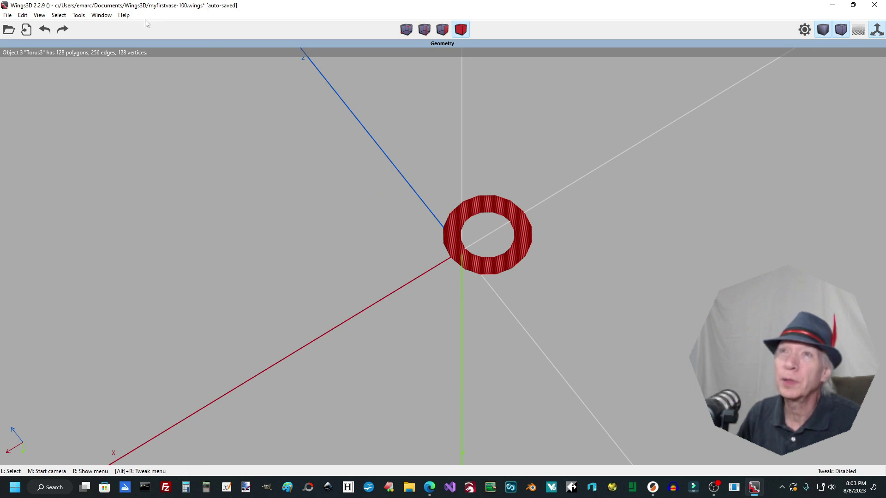
left_click(59, 15)
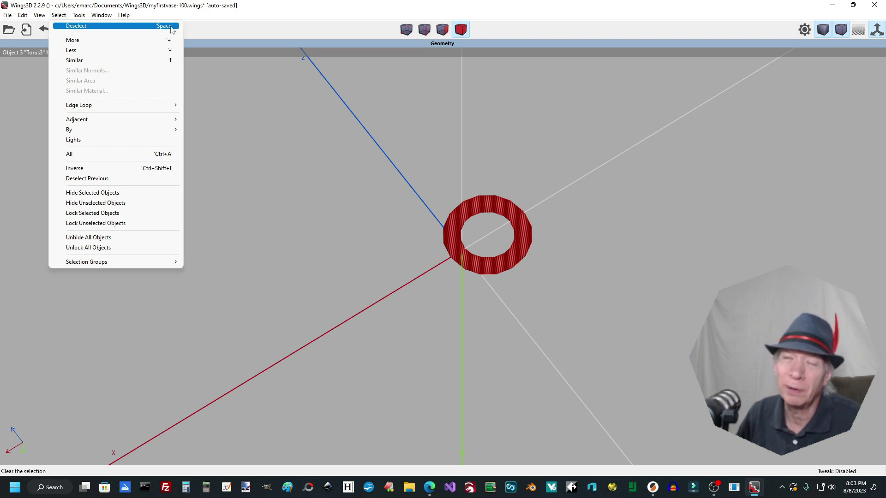
left_click(227, 89)
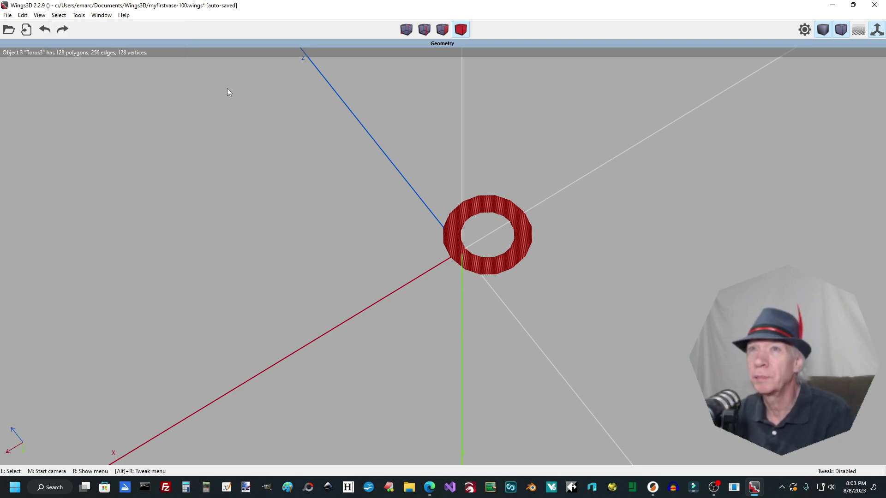
Move the torus along the Z axis, away from the origin in the positive direction.
right_click(457, 245)
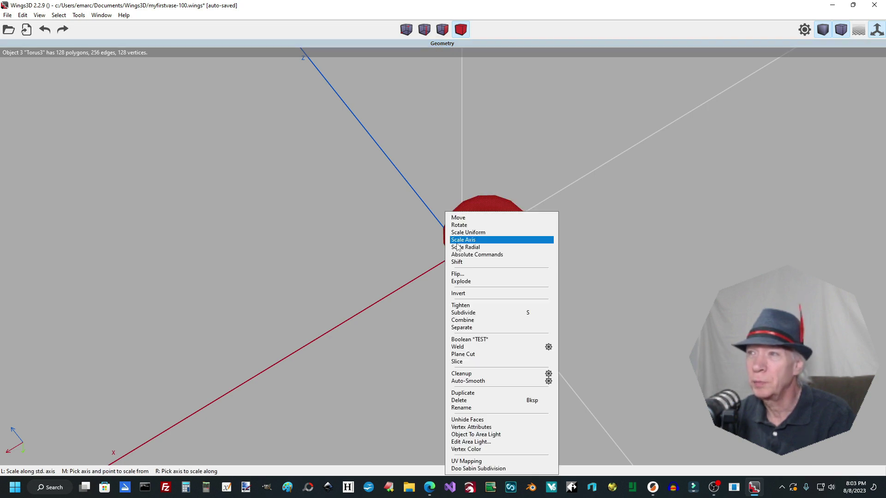
left_click(466, 219)
left_click(480, 239)
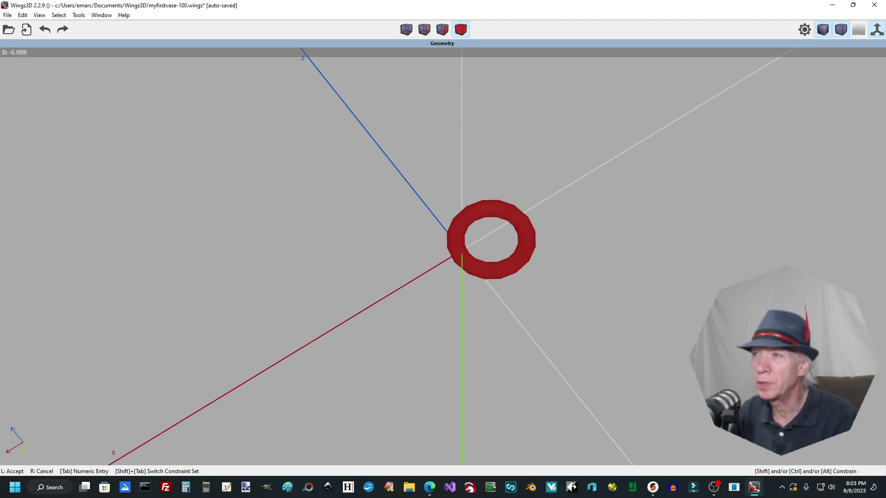
left_click(477, 244)
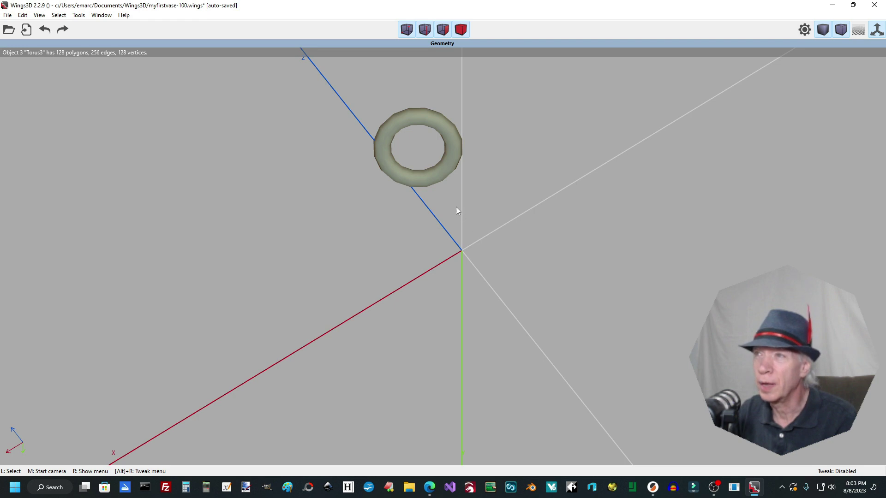
Toggle the torus's selection on and off several times and leave it deselected.
left_click(433, 177)
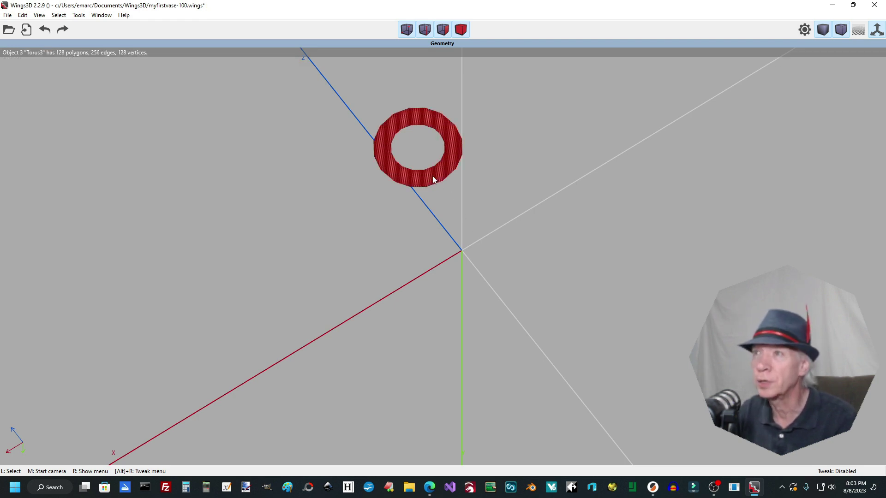
left_click(433, 176)
left_click(432, 176)
left_click(432, 176)
left_click(433, 176)
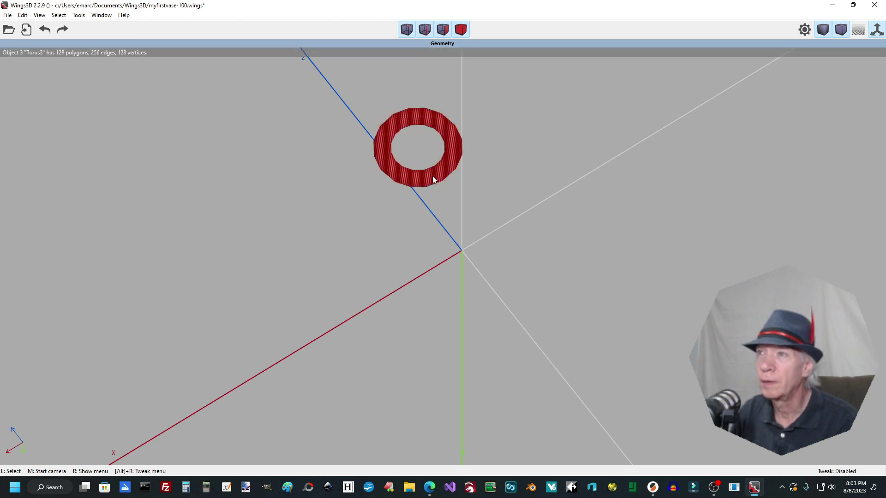
left_click(433, 175)
left_click(433, 175)
left_click(433, 176)
left_click(433, 176)
left_click(433, 176)
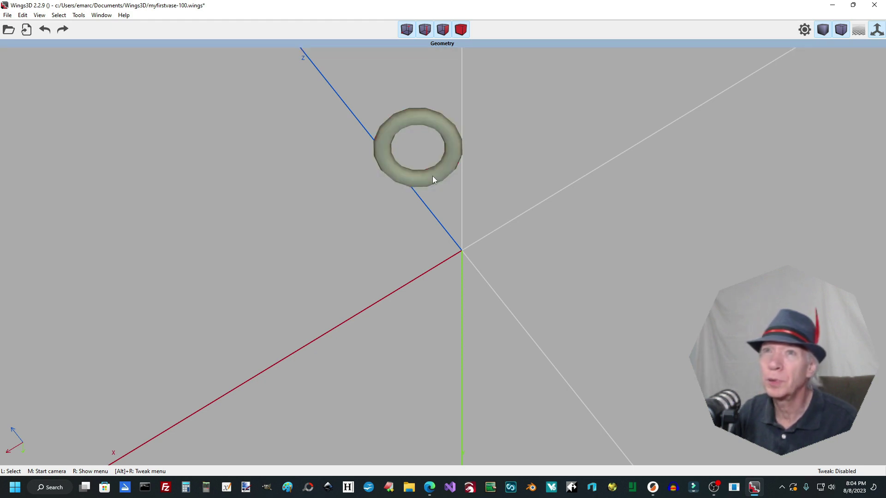
left_click(432, 176)
left_click(432, 176)
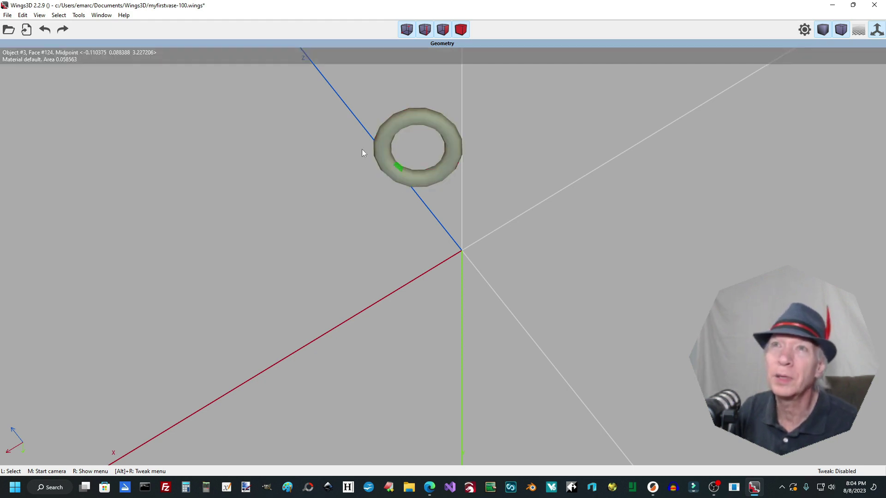
Select a vertex on the torus's inner ring, and expand the selection through body mode to all of the torus's vertices.
left_click(26, 16)
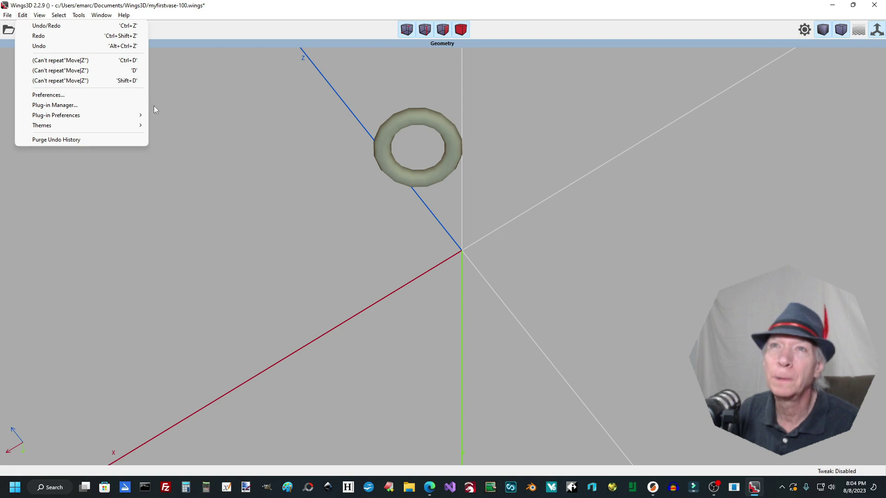
left_click(180, 183)
left_click(388, 157)
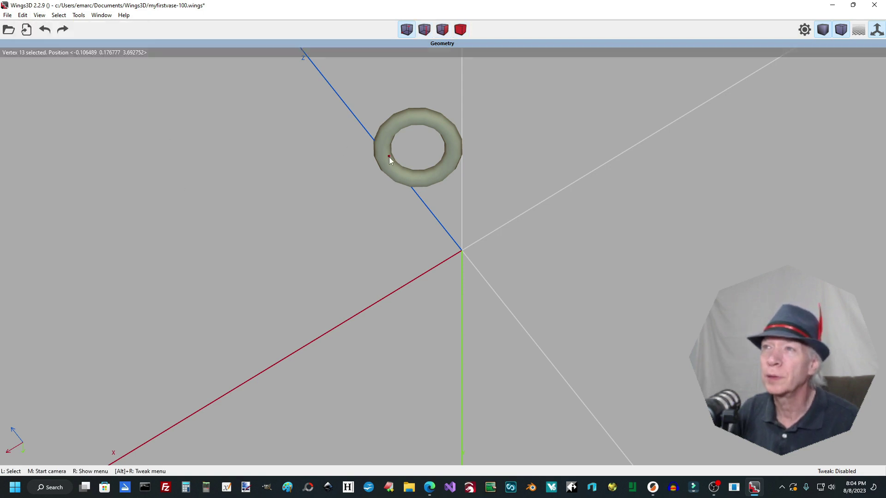
left_click(461, 30)
left_click(406, 30)
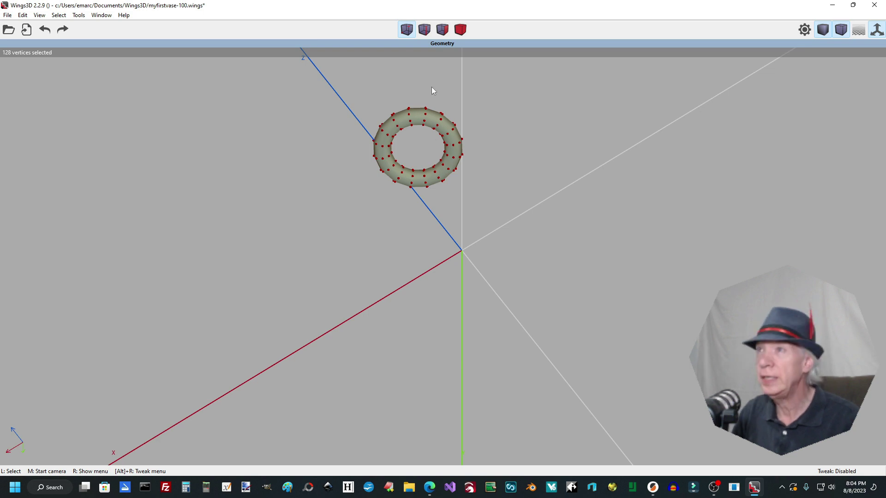
Cycle the torus's selection through edge, vertex and face modes, finishing in body selection mode.
key("2")
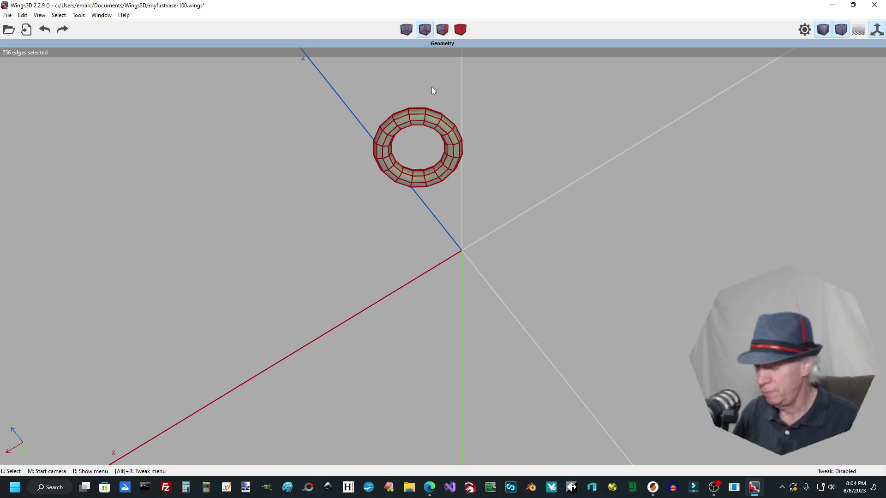
key("1")
key("2")
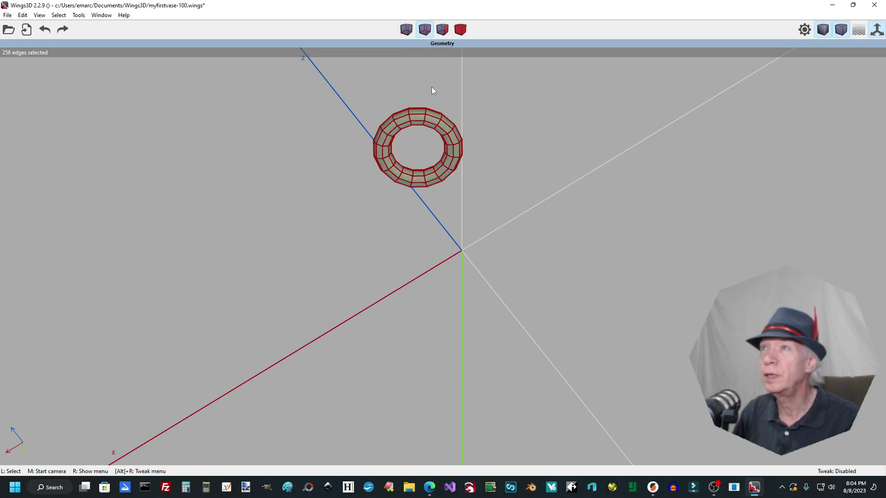
key("3")
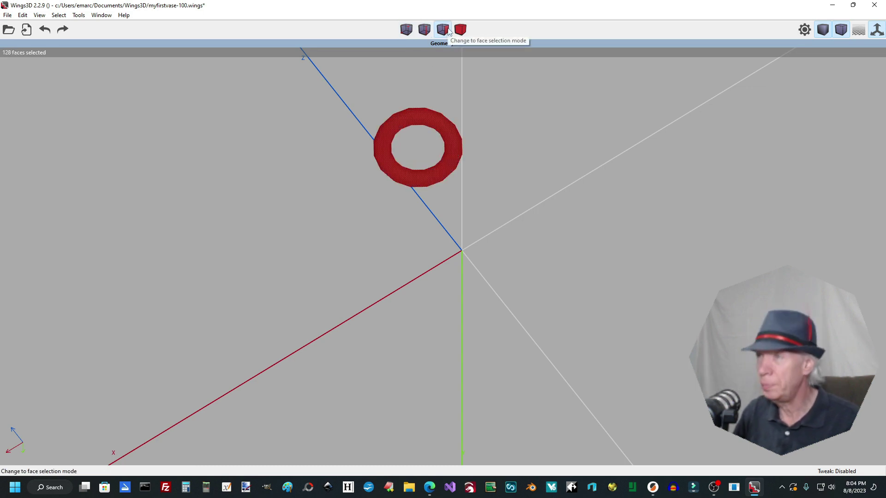
key("4")
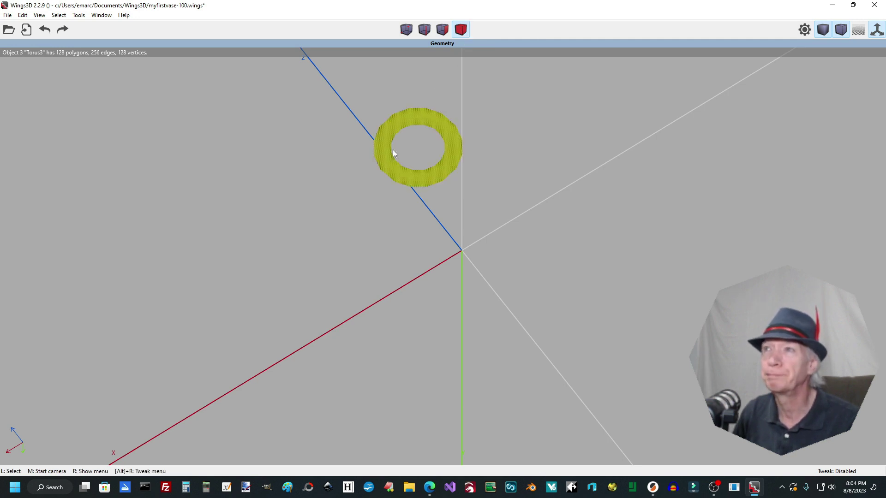
Try to move the torus freely in the view without constraining it to an axis.
left_click(422, 119)
right_click(421, 119)
left_click(421, 115)
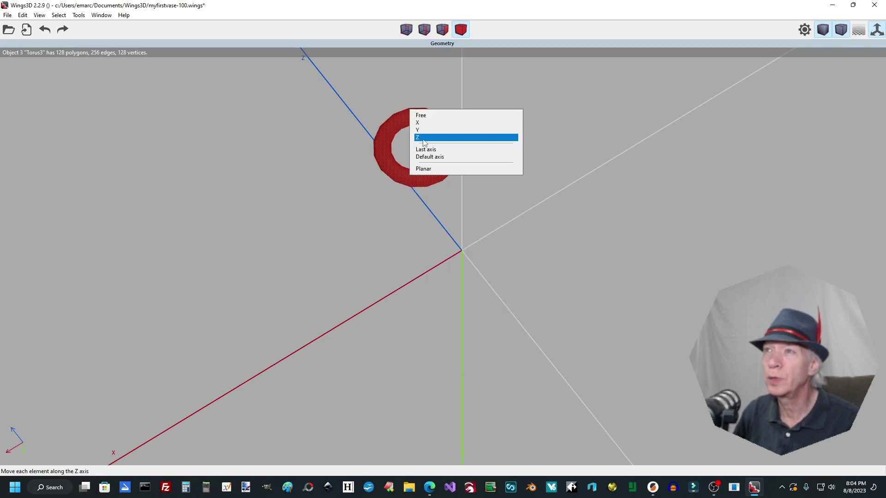
left_click(426, 115)
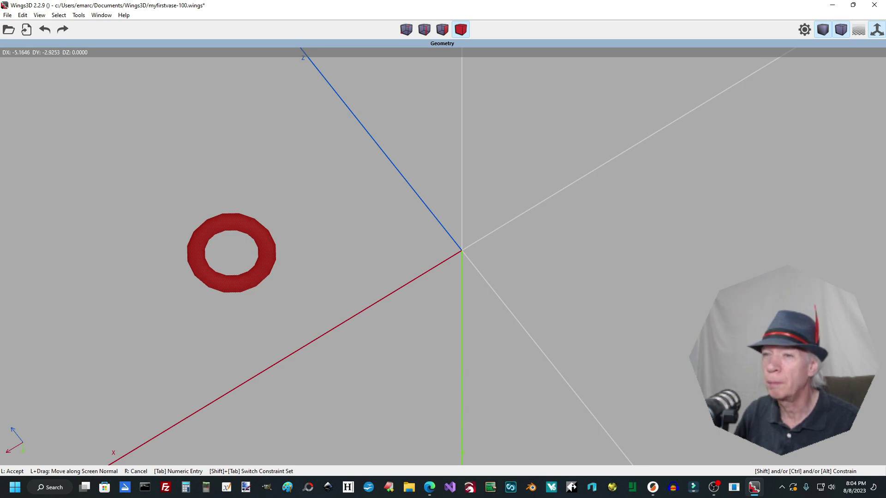
left_click(433, 118)
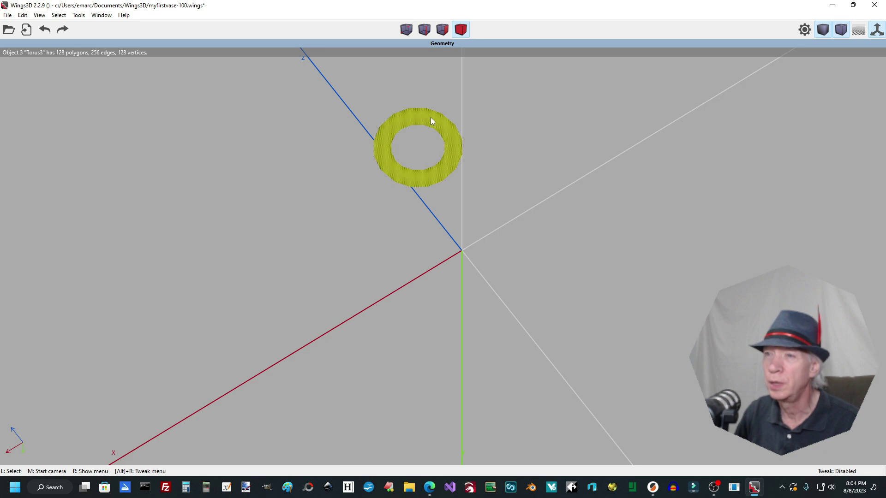
Try to move the torus along the Z axis in the negative direction, past the origin.
right_click(433, 121)
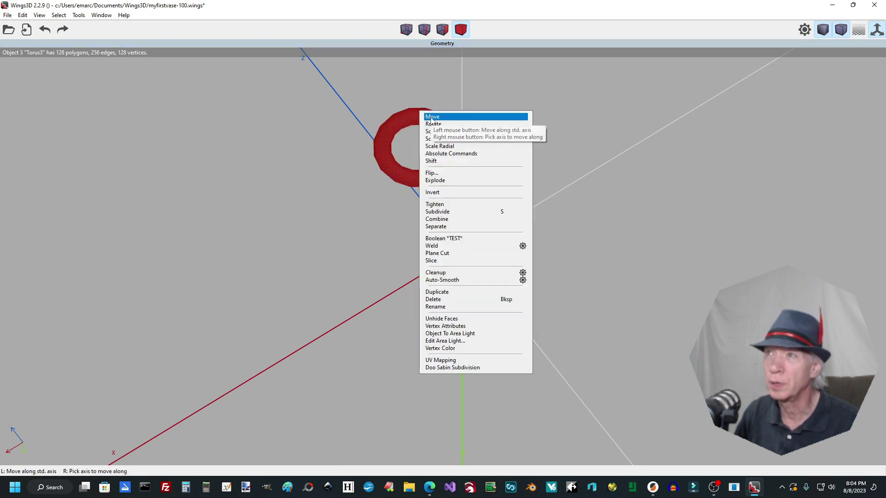
left_click(432, 117)
left_click(433, 140)
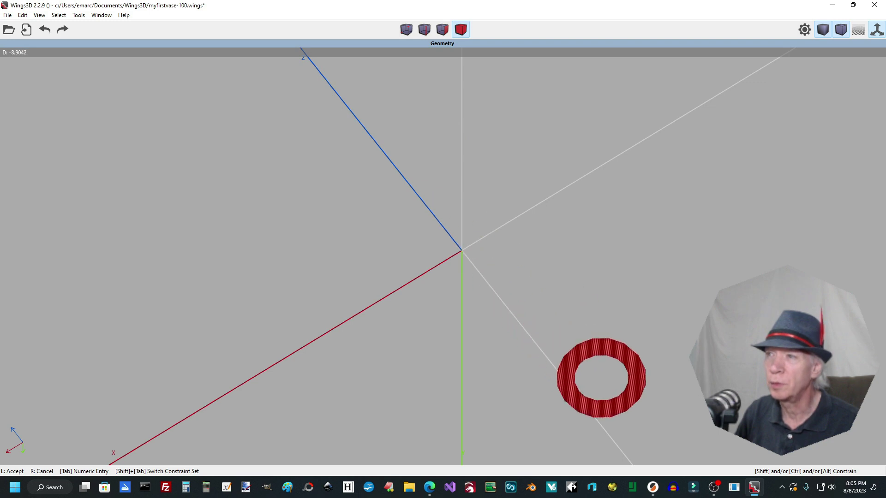
right_click(432, 139)
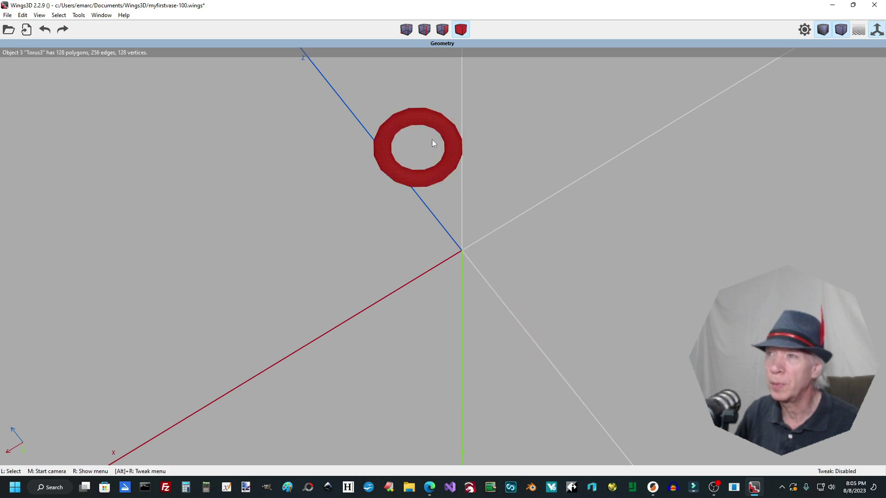
Delete the torus and create a default cube in the empty scene.
left_click(446, 169)
left_click(442, 171)
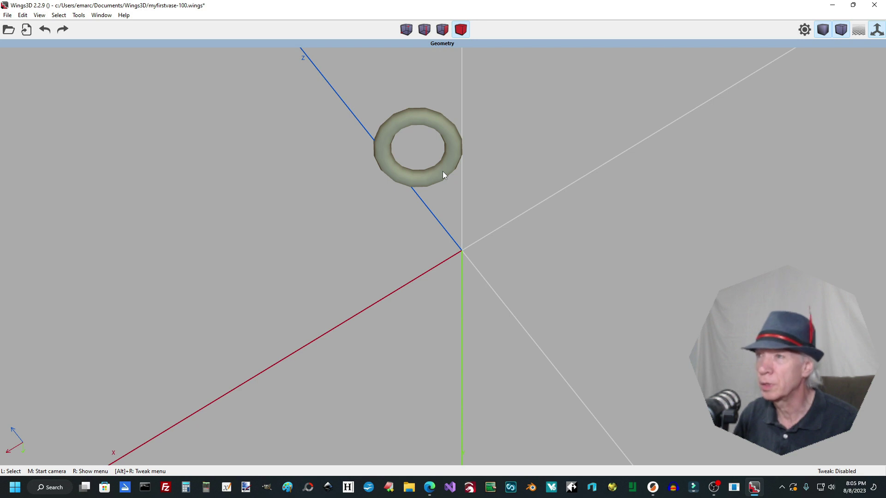
left_click(443, 173)
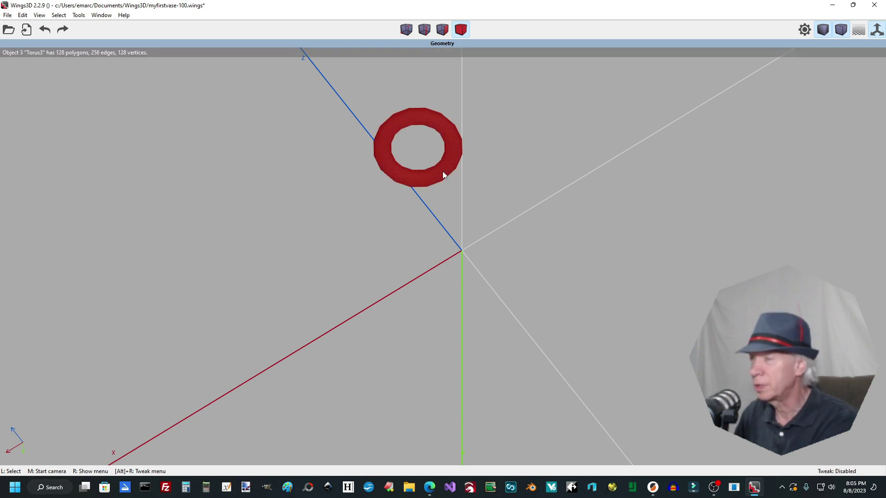
key("Delete")
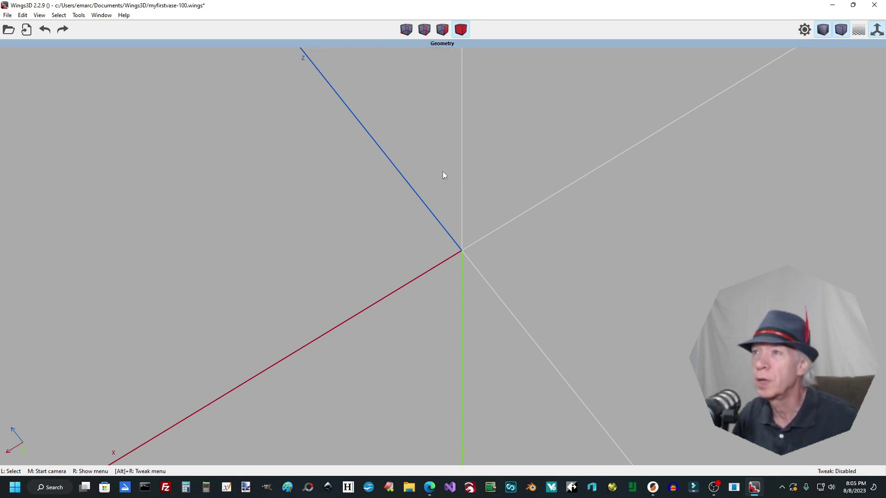
right_click(519, 169)
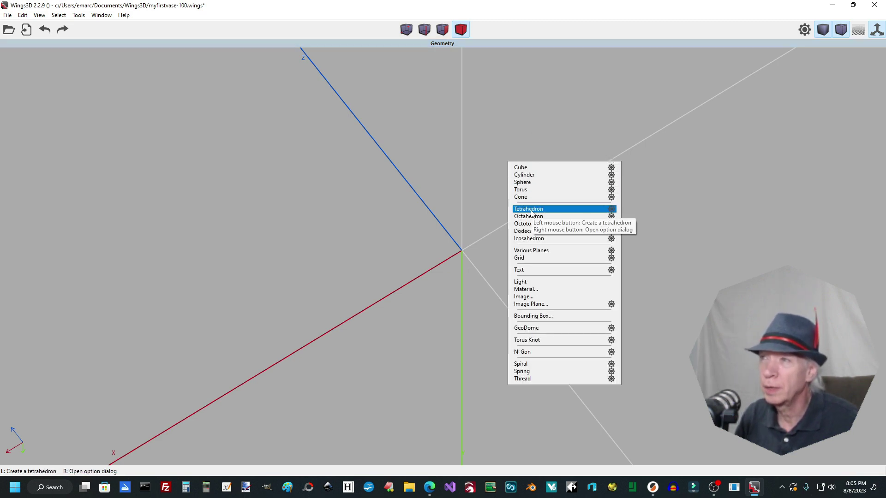
left_click(539, 168)
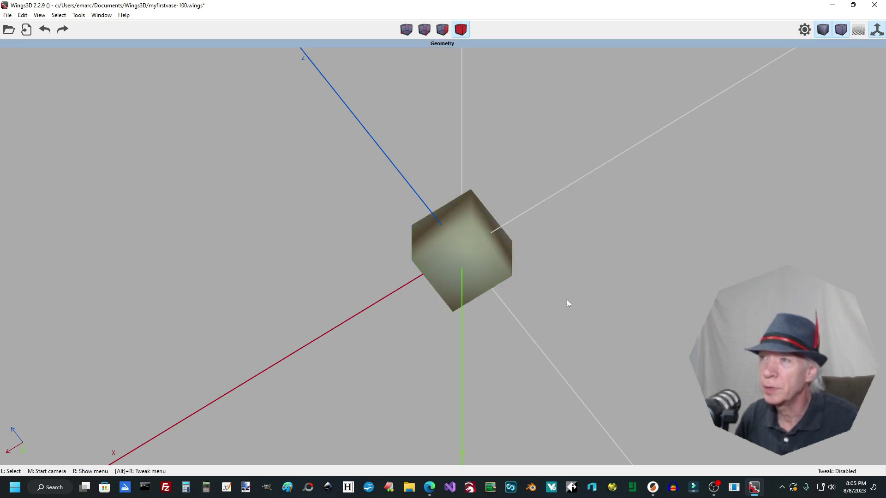
In edge selection mode, select the cube edge with midpoint (-1, 1, 0) and move it about -2.12 units along the Z axis.
left_click(424, 30)
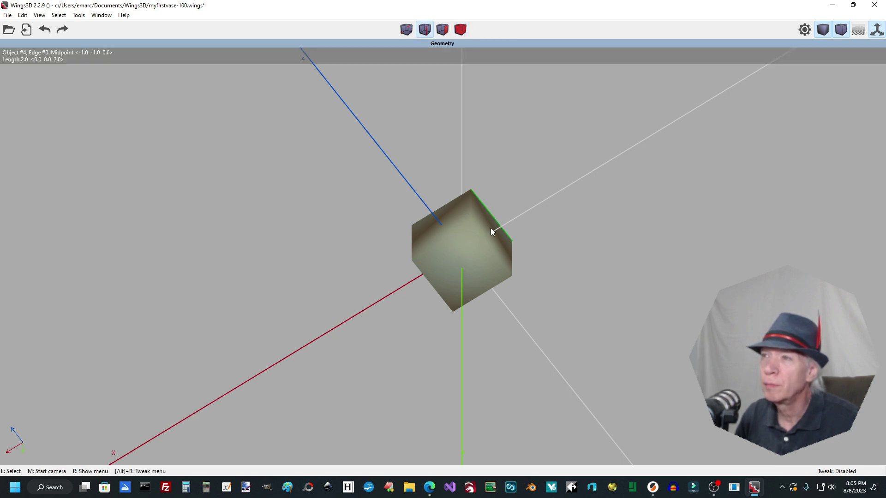
left_click(485, 239)
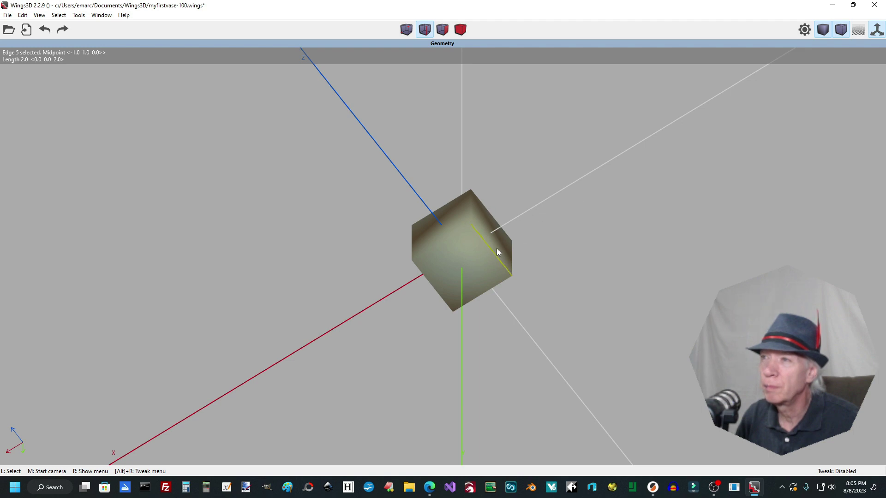
left_click(492, 254)
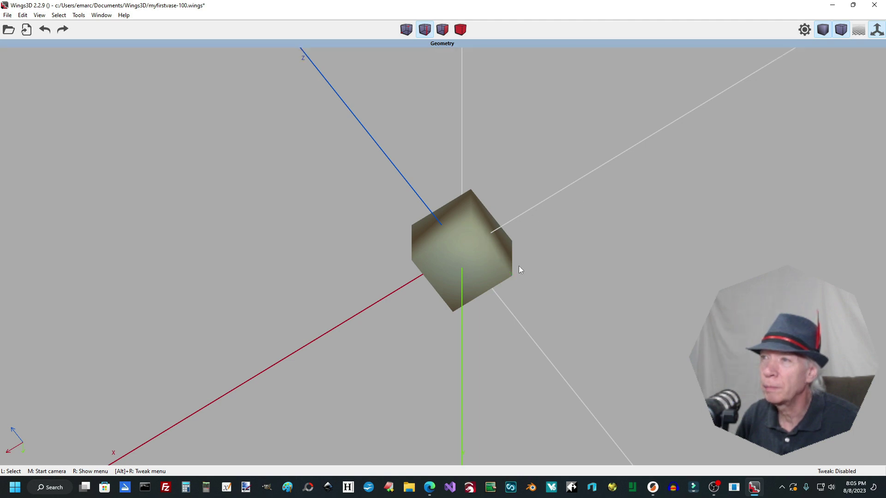
left_click(492, 253)
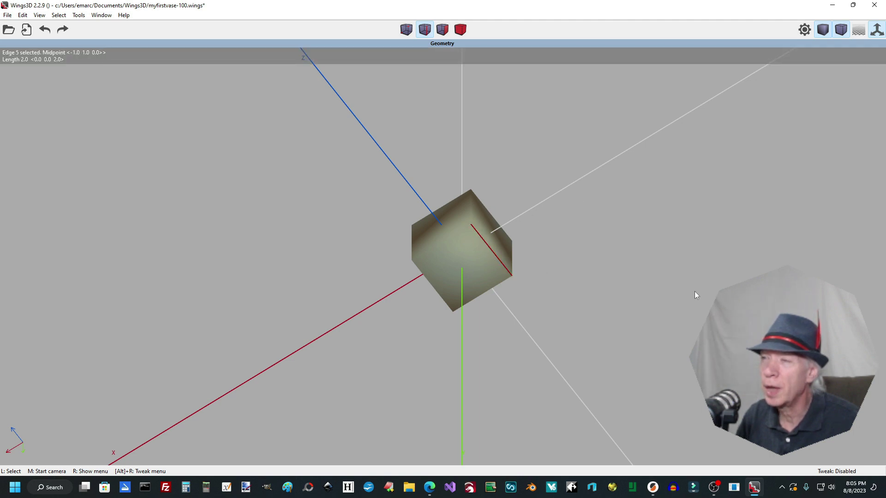
right_click(571, 293)
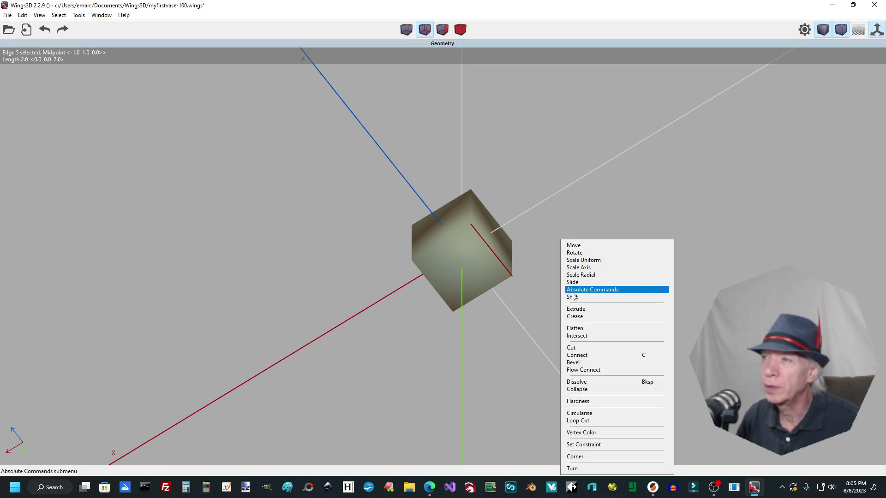
left_click(587, 246)
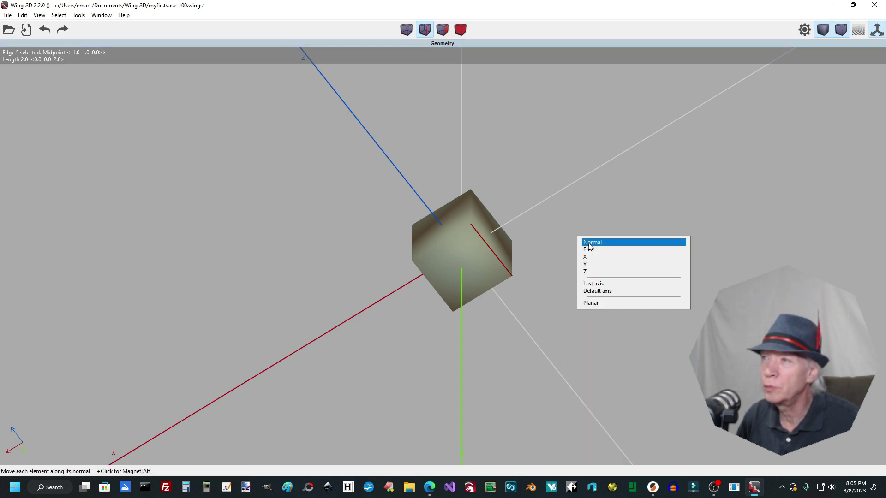
left_click(590, 273)
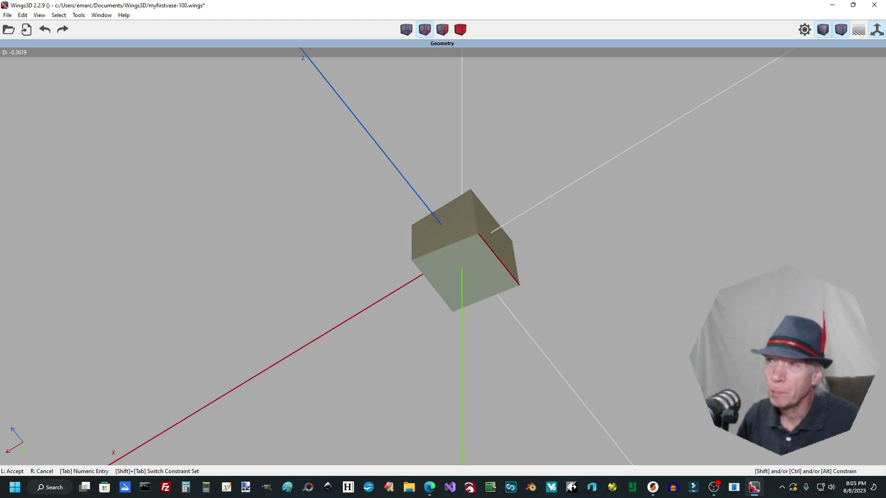
left_click(588, 271)
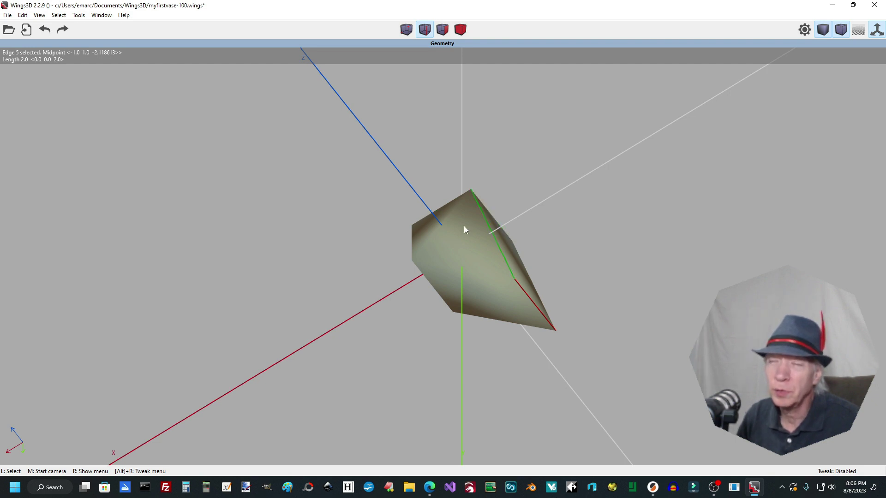
Select three more edges on the deformed cube, and in face selection mode select only its slanted face crossing the Z axis.
middle_click_drag(446, 219, 455, 237)
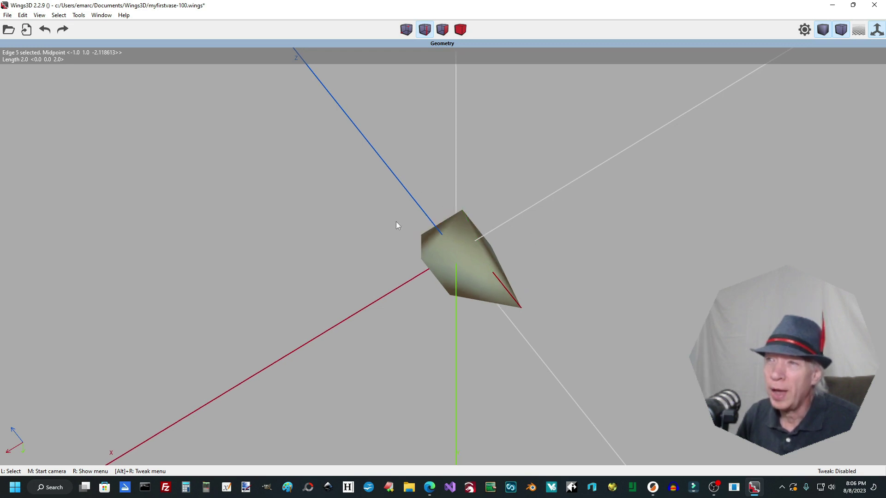
left_click(459, 245)
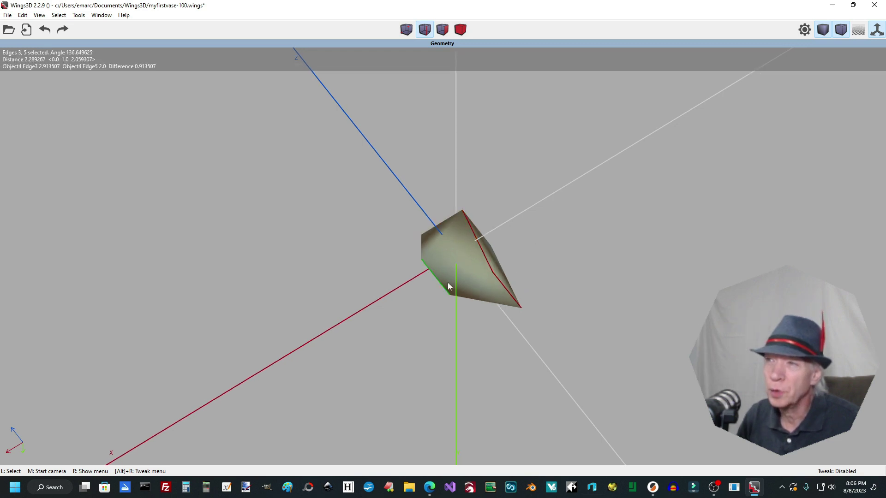
left_click(448, 282)
left_click(452, 253)
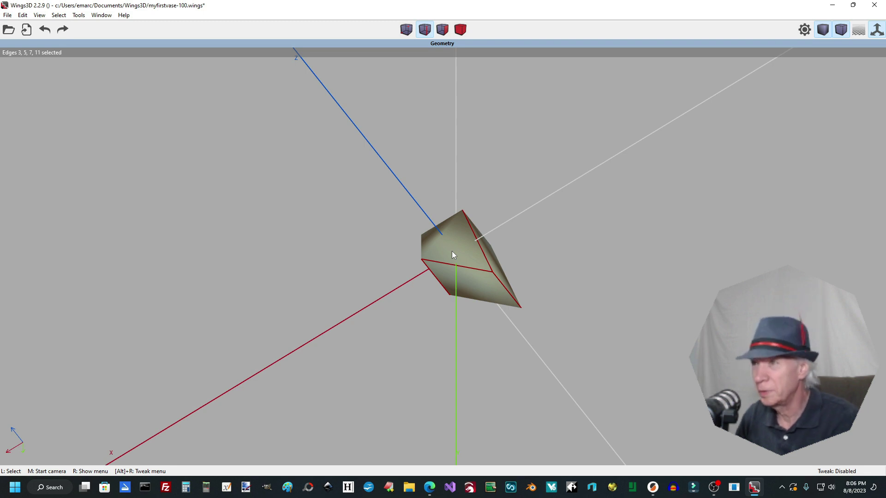
key("f")
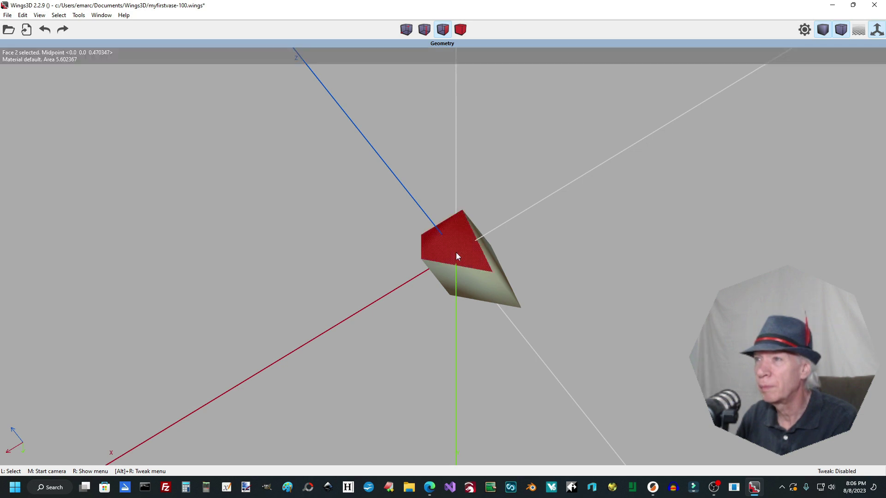
Try to move the slanted face along the X axis and also along the Y axis.
right_click(457, 255)
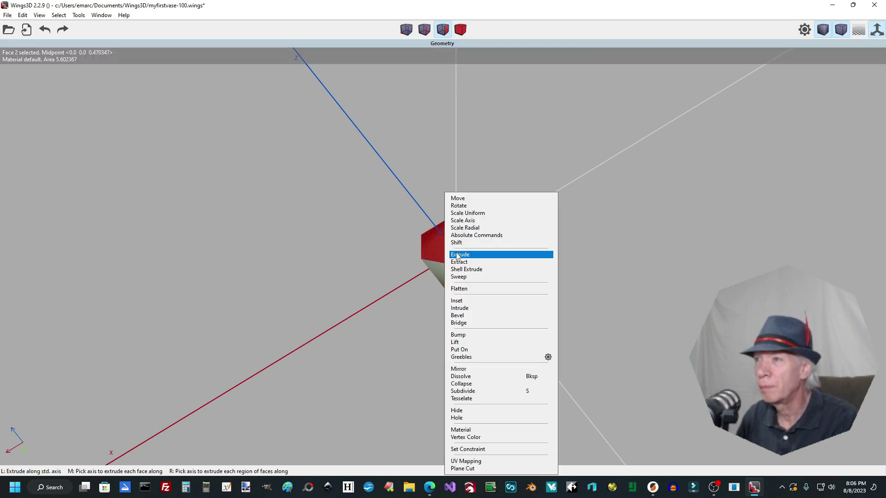
left_click(480, 198)
left_click(480, 211)
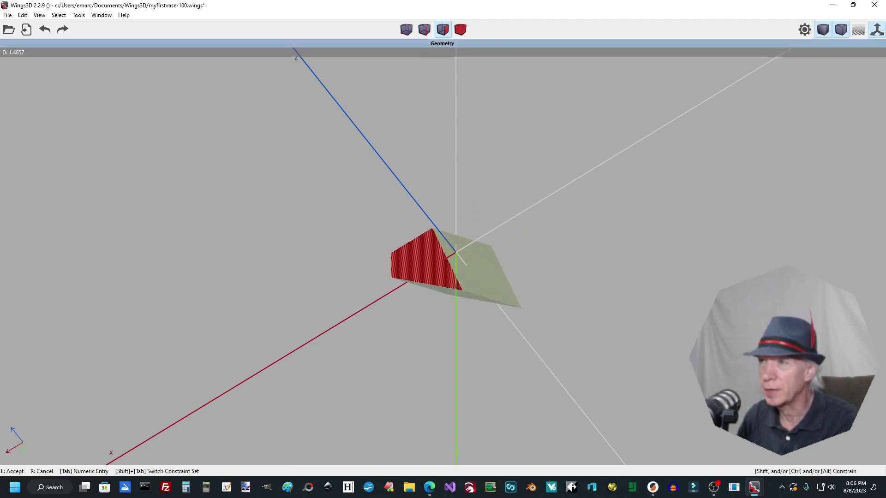
left_click(484, 213)
right_click(476, 203)
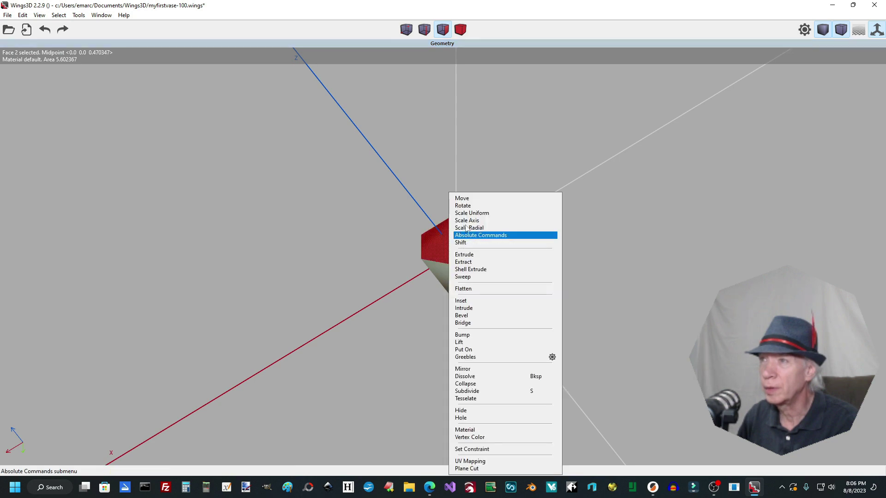
left_click(477, 199)
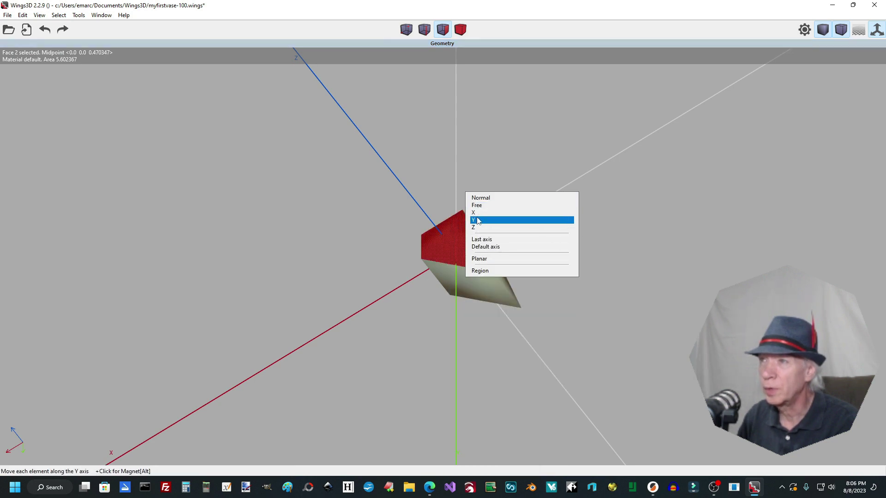
left_click(477, 221)
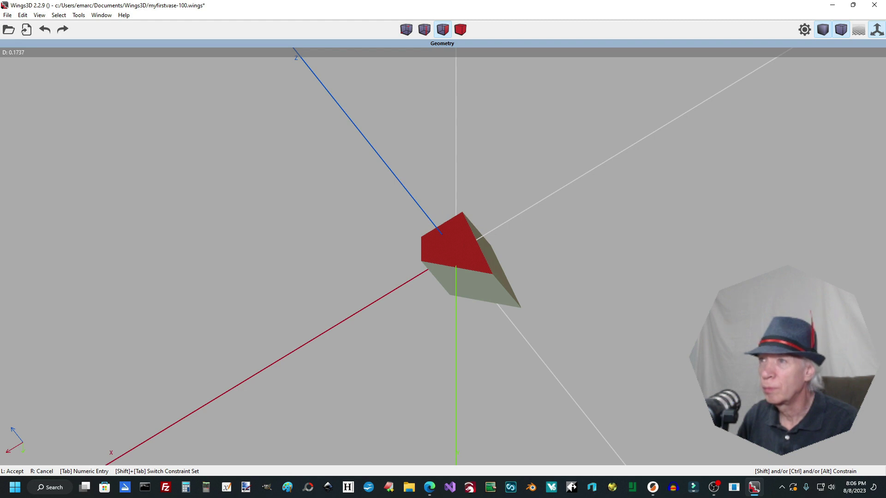
left_click(477, 217)
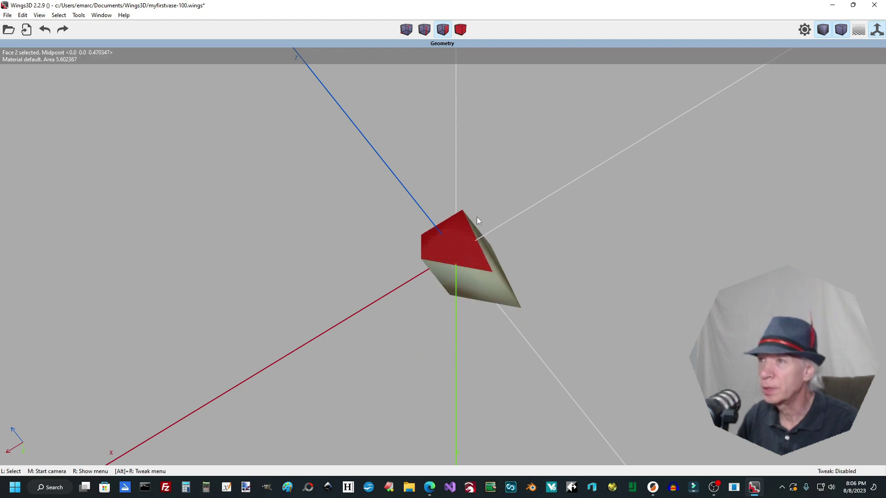
Inset the slanted face by about 12.8%.
right_click(462, 251)
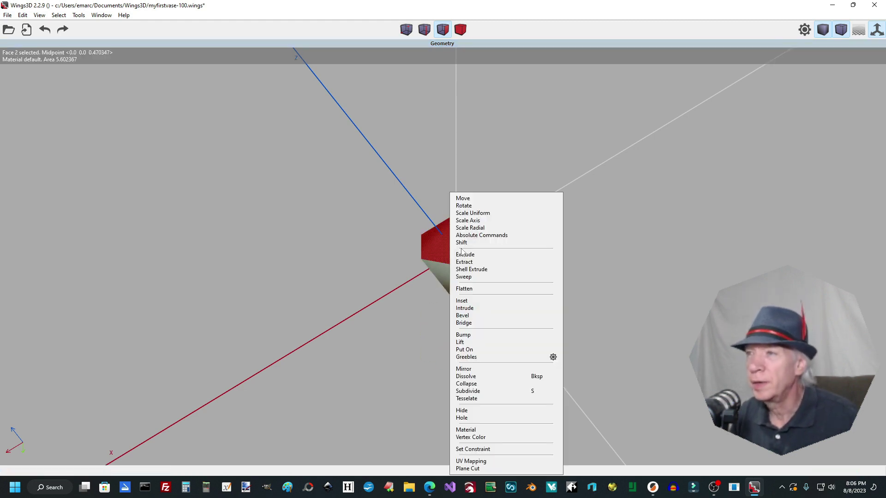
left_click(470, 301)
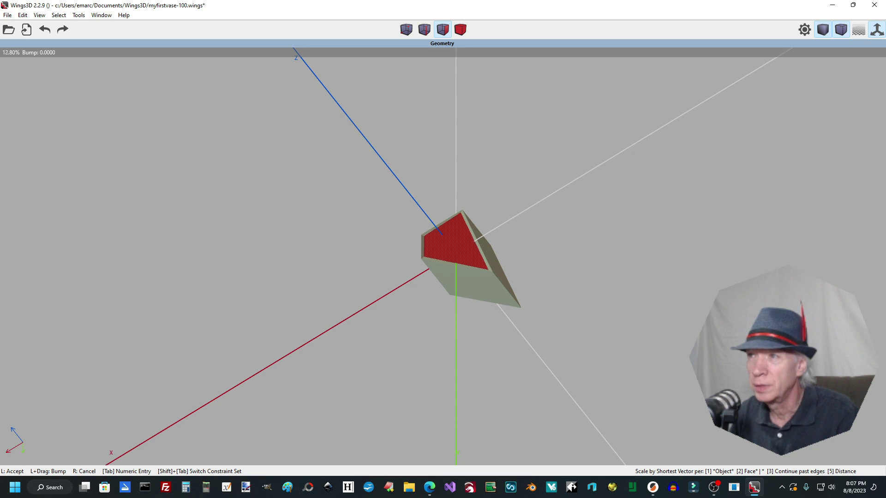
left_click(469, 300)
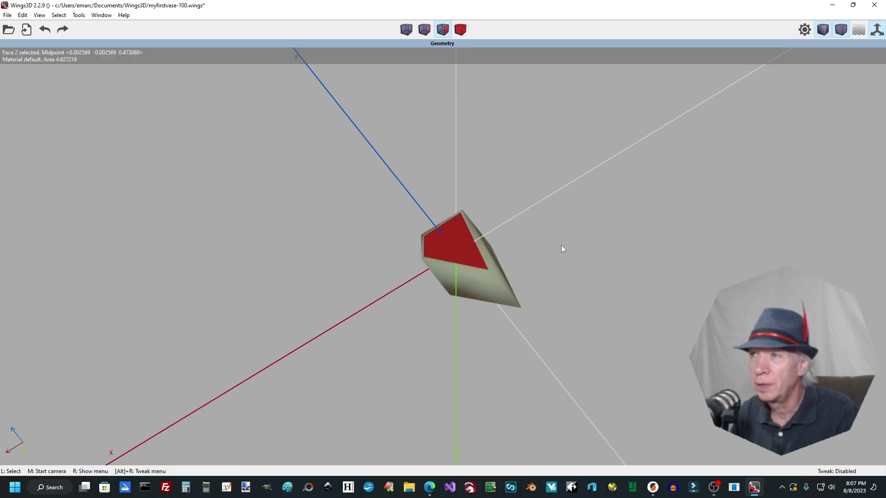
Reselect only the inset inner face of the slanted side and inset it again by about 12.6%.
left_click(472, 281)
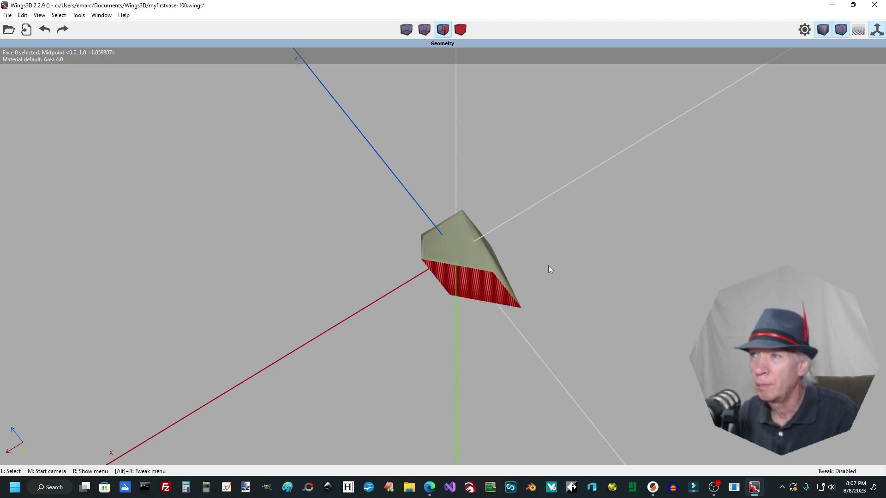
left_click(482, 298)
left_click(456, 259)
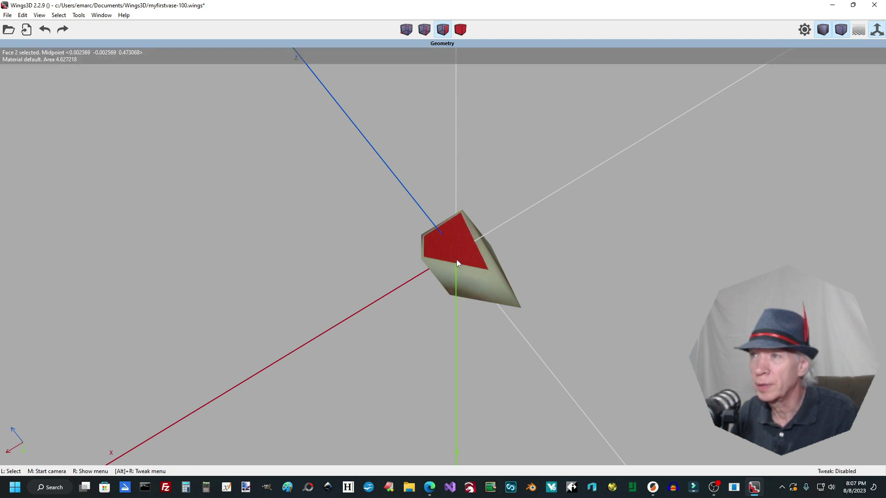
right_click(456, 259)
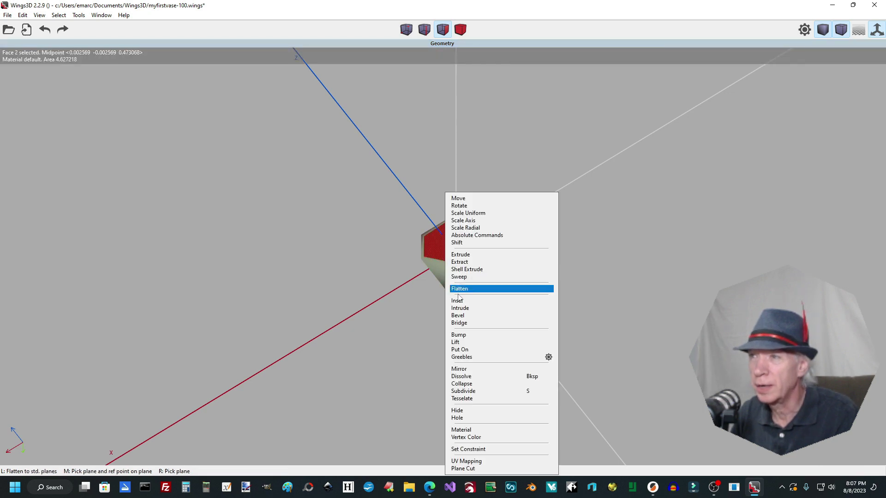
left_click(459, 302)
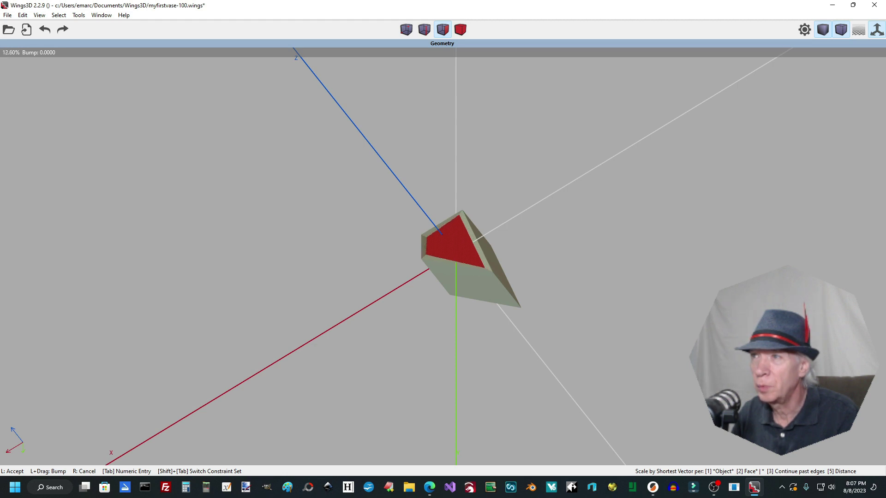
left_click(458, 298)
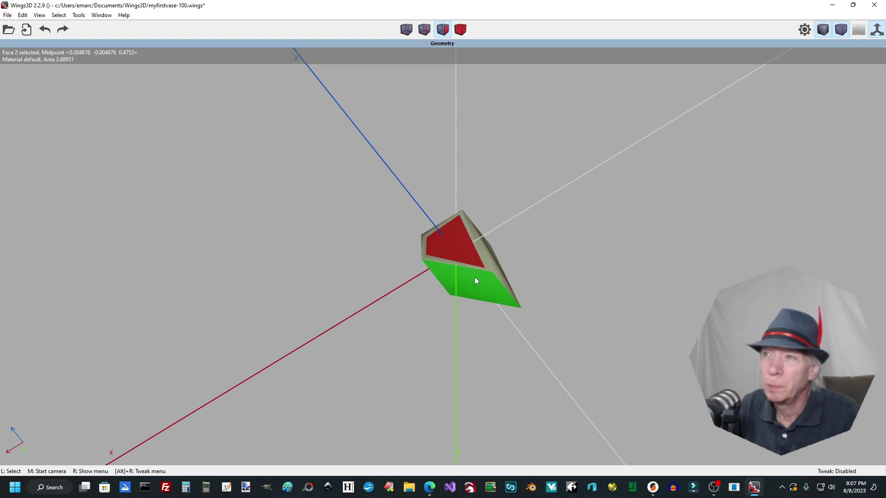
Push the inner face into the body along the Z axis, bringing its midpoint to about Z -1.32.
right_click(461, 252)
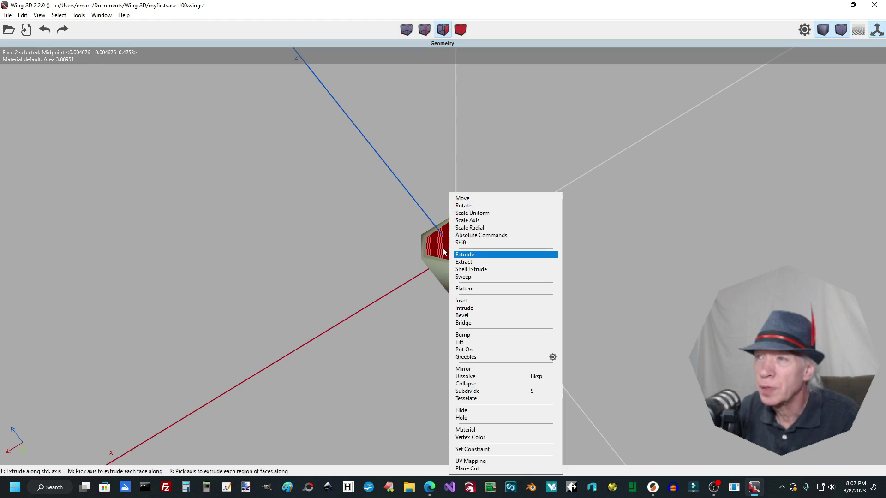
left_click(451, 246)
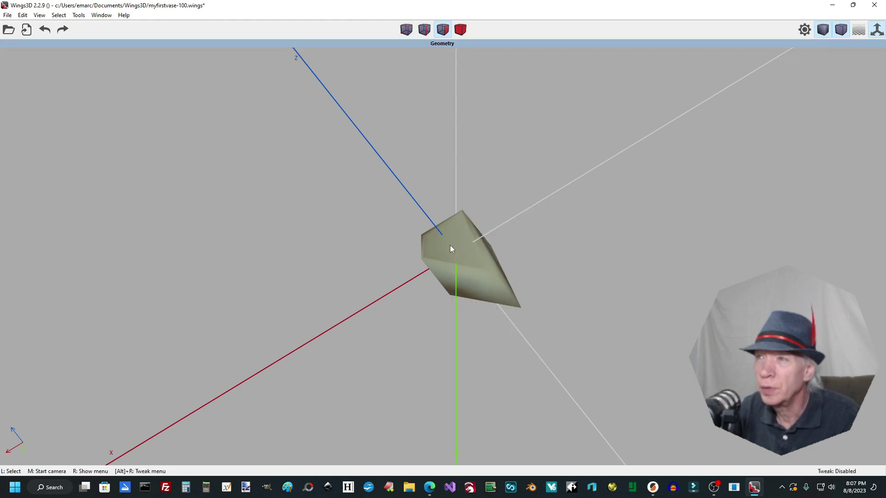
left_click(450, 246)
right_click(451, 249)
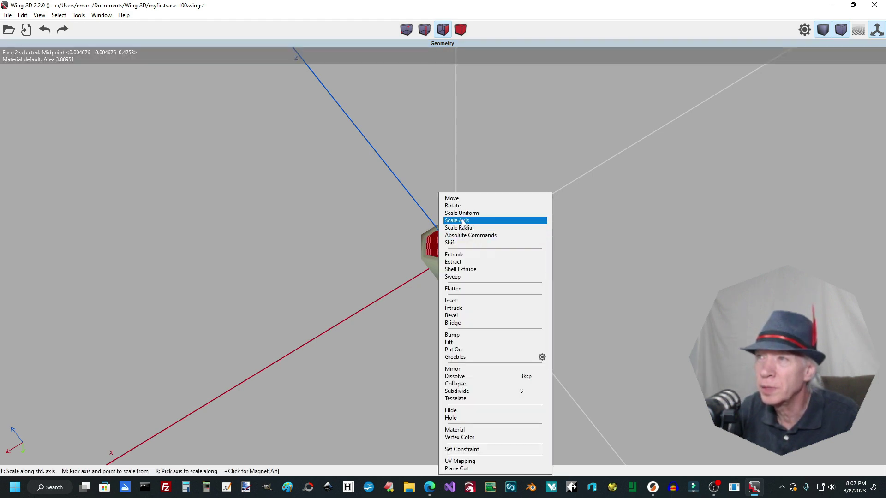
left_click(461, 199)
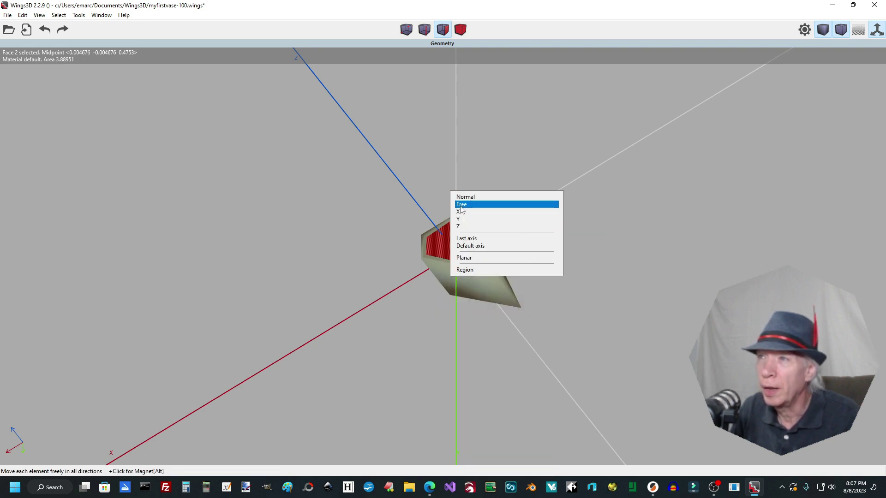
left_click(463, 227)
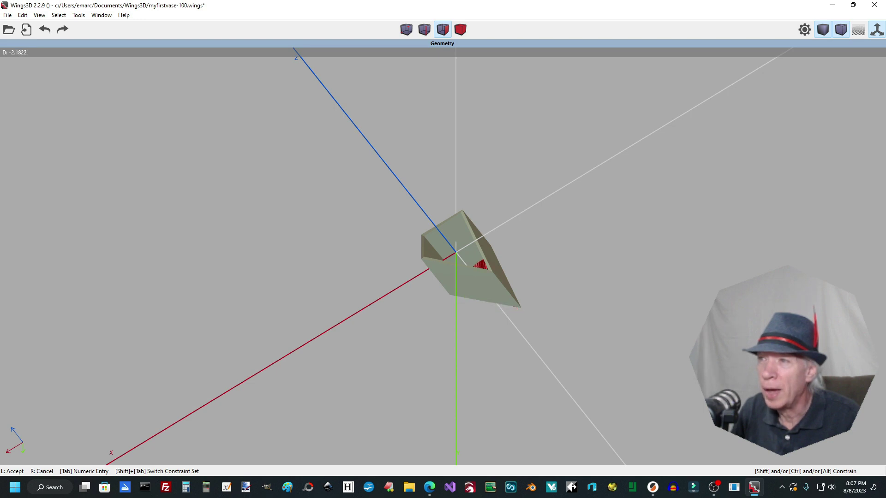
left_click(464, 229)
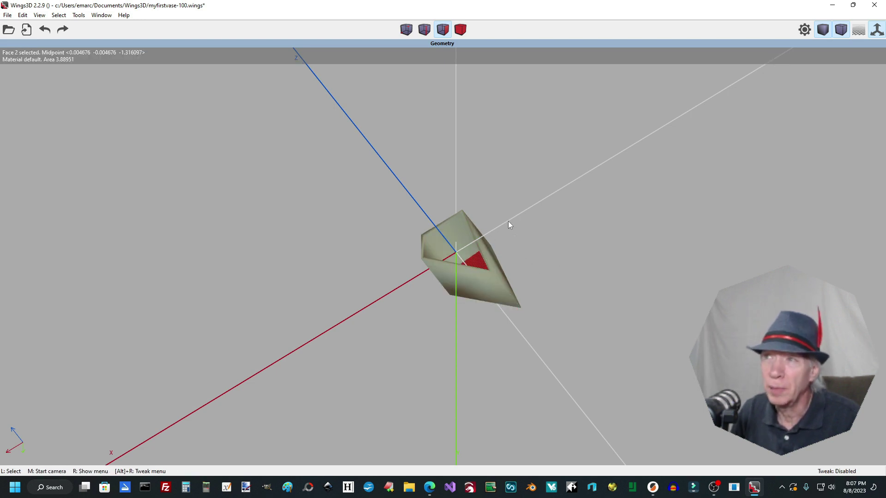
Examine the hollow in the deformed cube from the side and at different distances.
middle_click(529, 252)
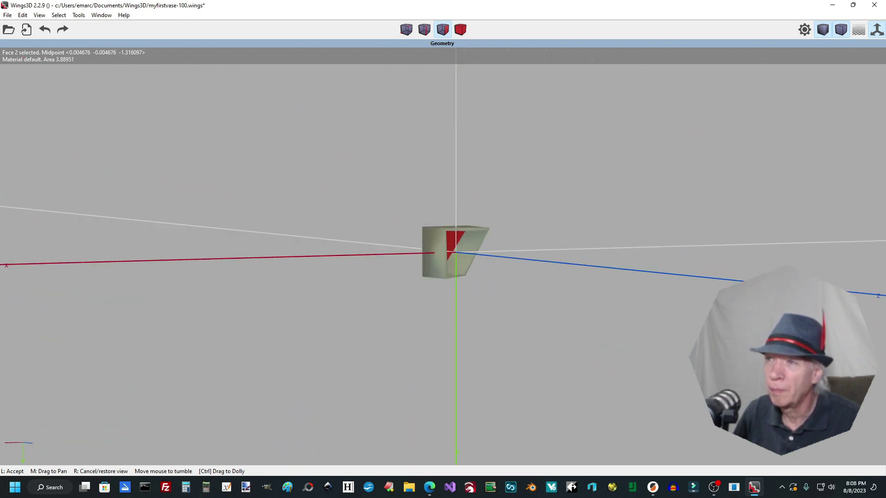
left_click(532, 255)
scroll(532, 254, "down", 3)
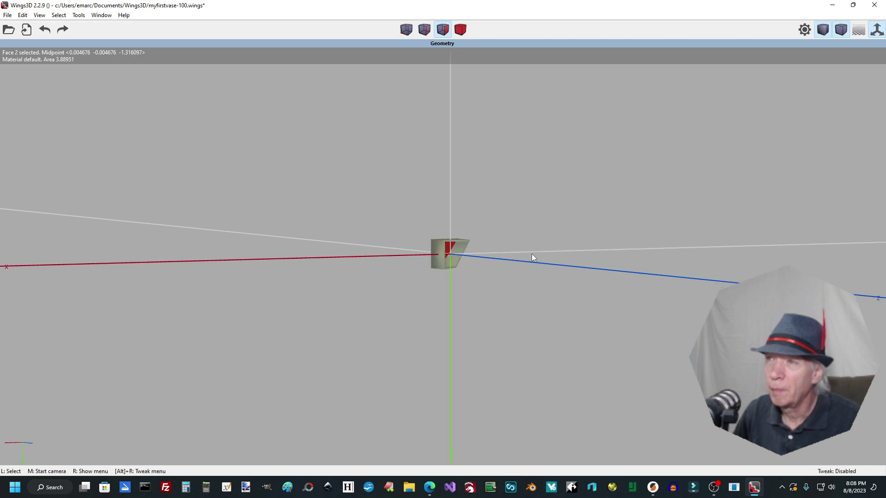
scroll(532, 254, "up", 4)
scroll(531, 253, "up", 5)
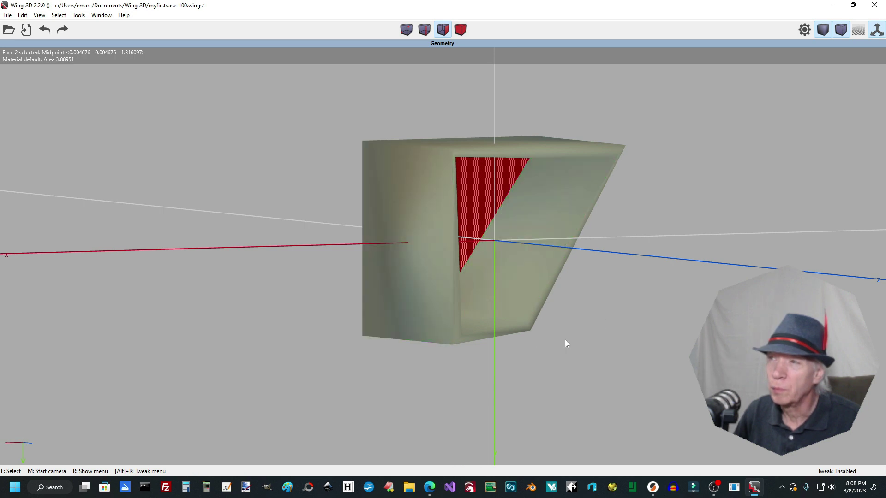
scroll(498, 309, "up", 4)
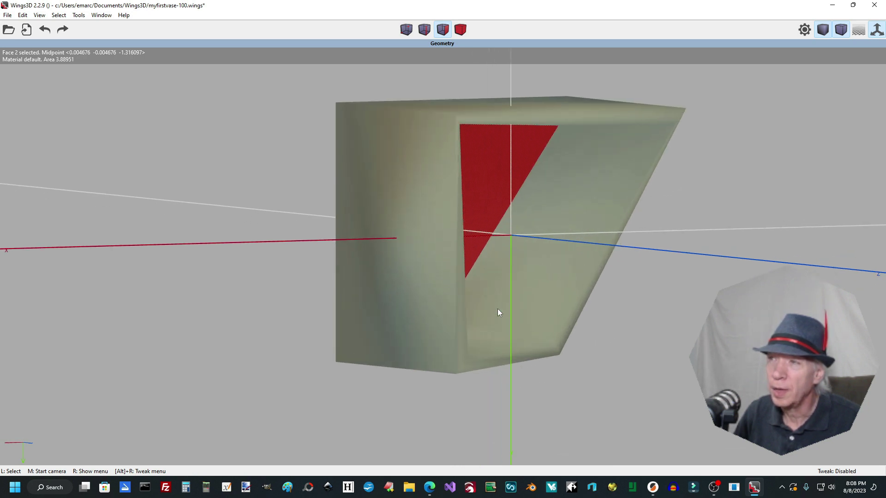
scroll(497, 309, "down", 4)
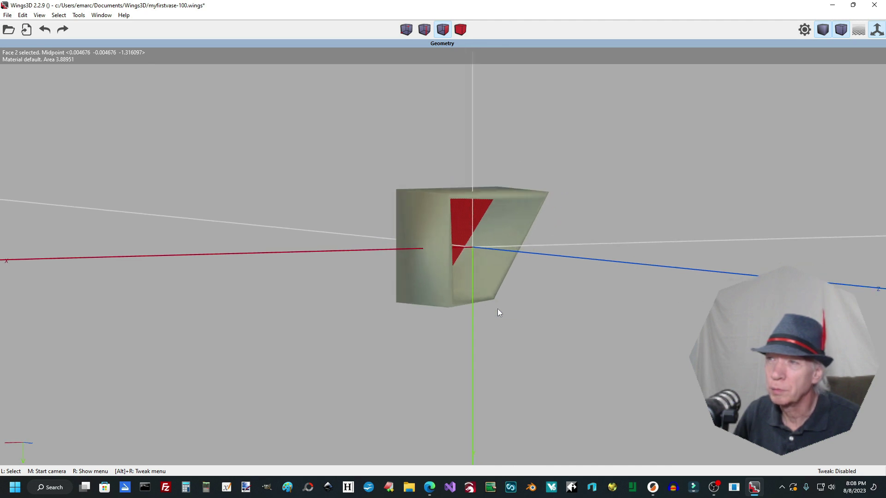
scroll(498, 312, "up", 2)
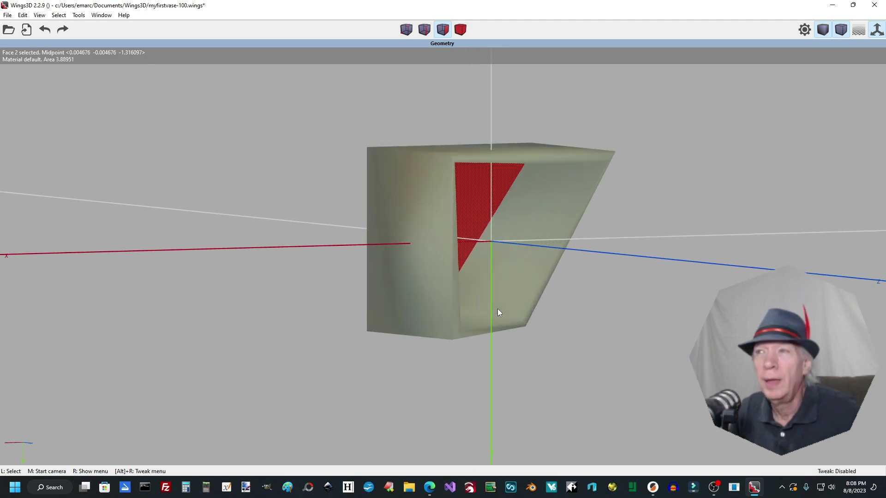
Look through the General, Camera, Advanced, Constraints, User Interface and Misc preferences and close them without changes.
left_click(804, 30)
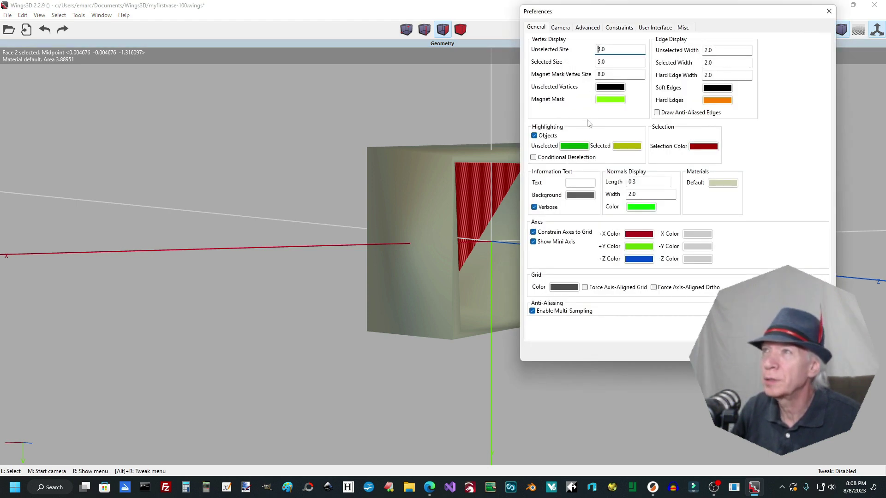
left_click(563, 28)
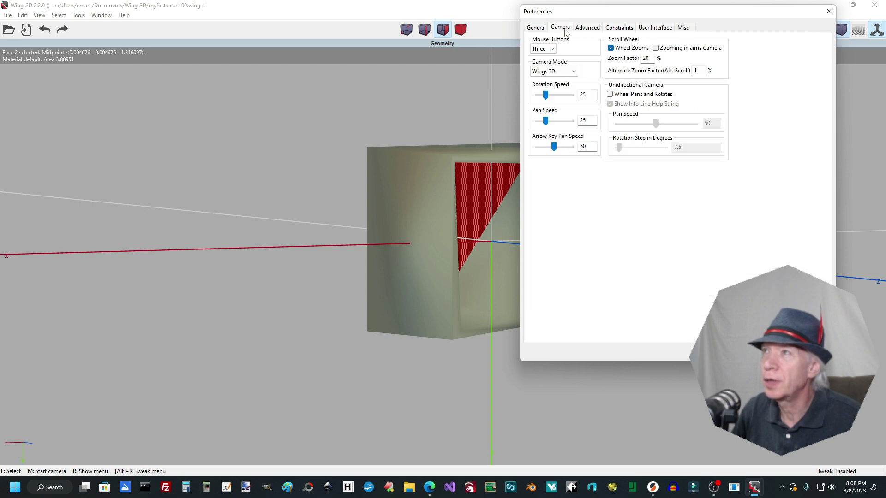
left_click(587, 28)
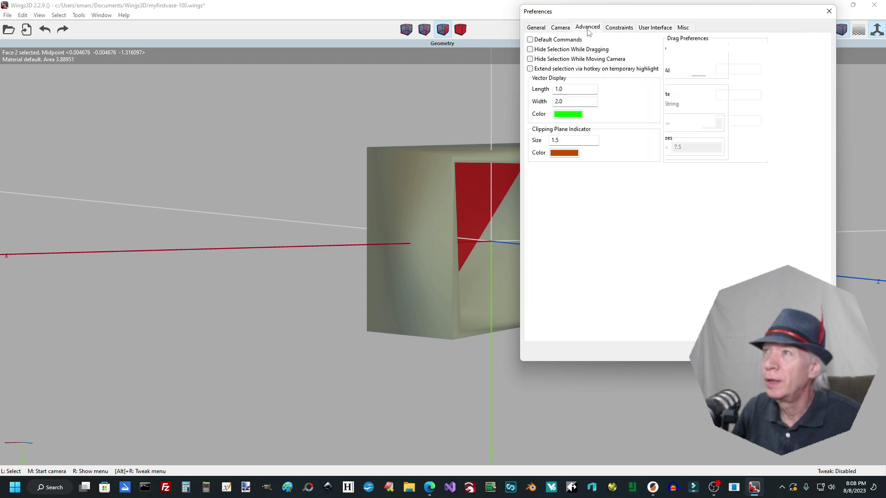
left_click(620, 28)
left_click(654, 28)
left_click(683, 28)
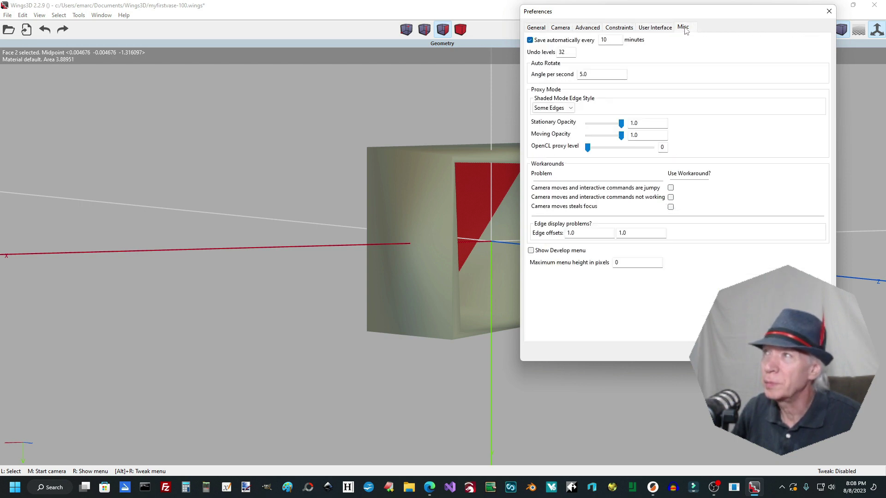
left_click(830, 12)
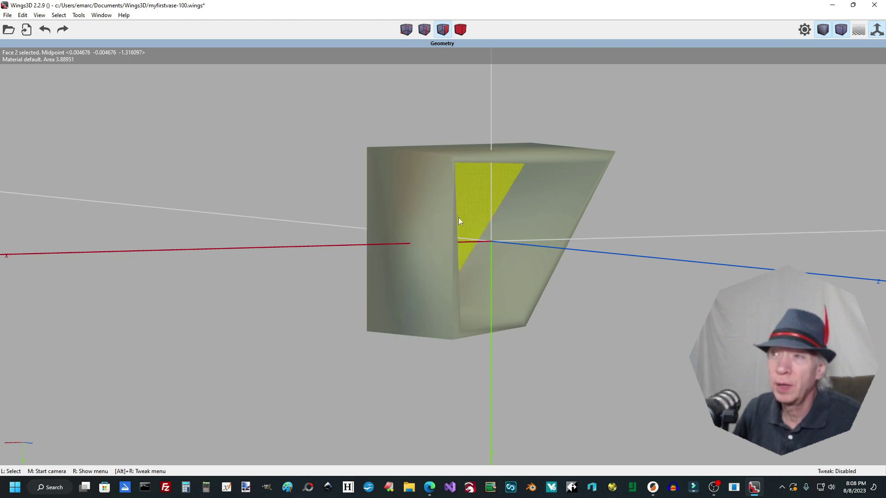
Look through the available export formats and return to the model without exporting.
left_click(8, 15)
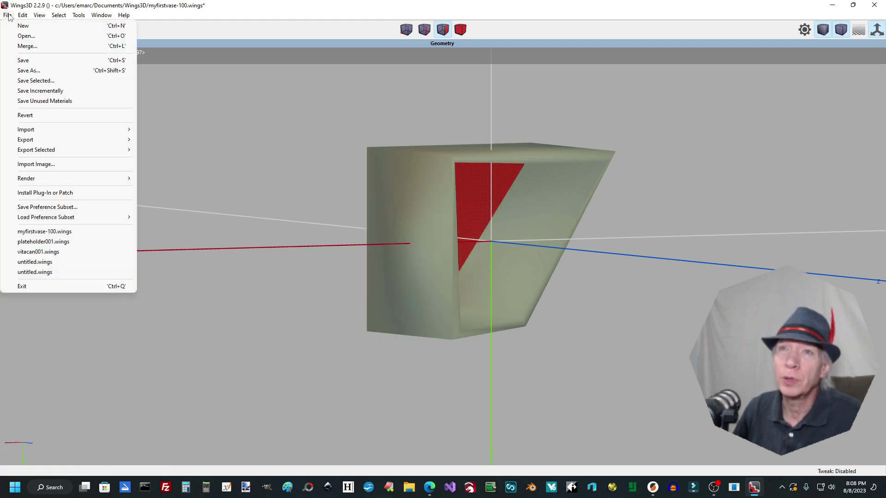
mouse_move(64, 140)
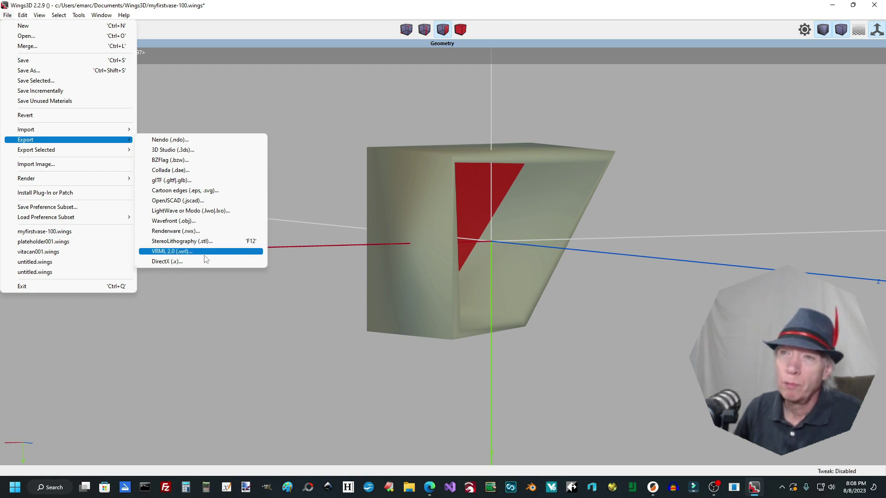
left_click(229, 288)
left_click(427, 199)
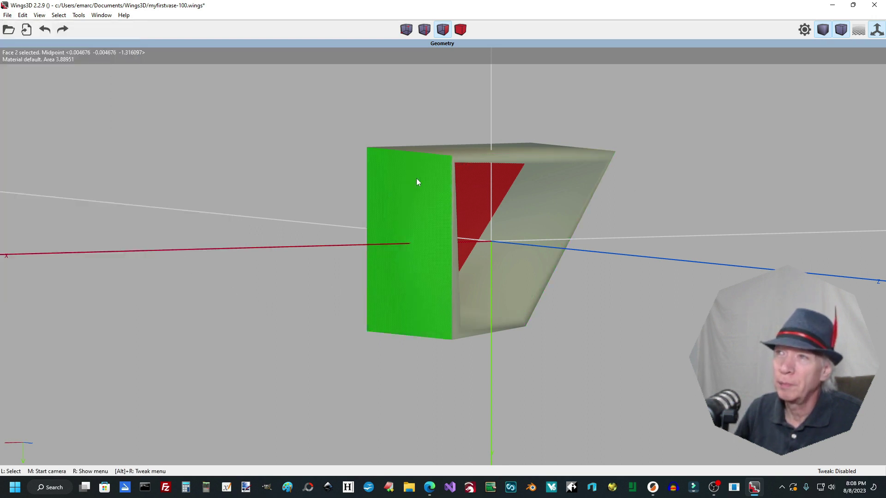
Add the outer side and top faces to the selection, and deselect the side face and the hollow's inner end face.
left_click(417, 203)
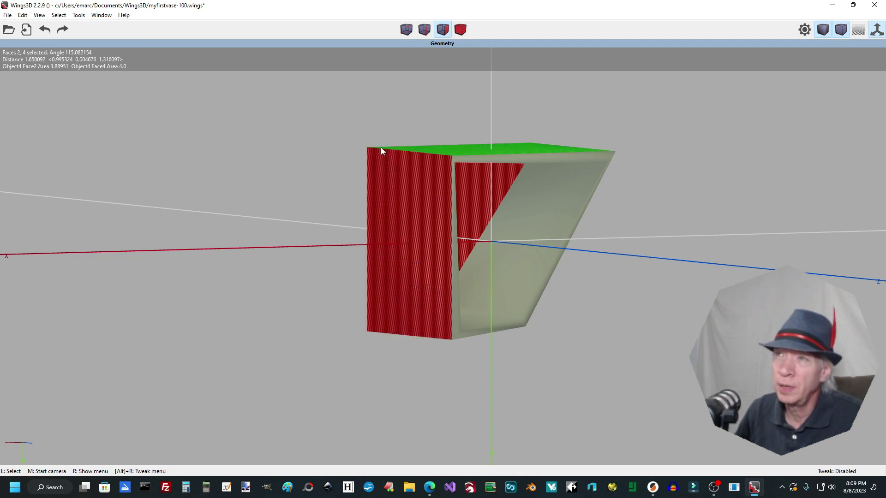
left_click(435, 146)
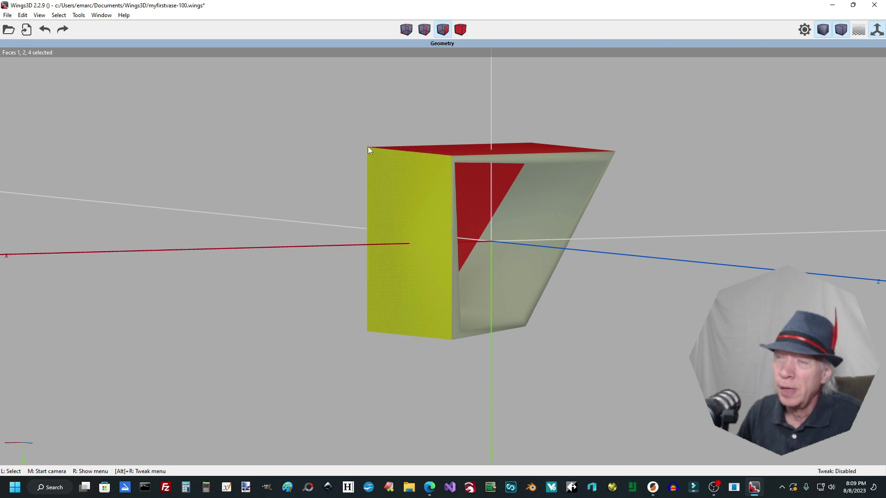
left_click(408, 208)
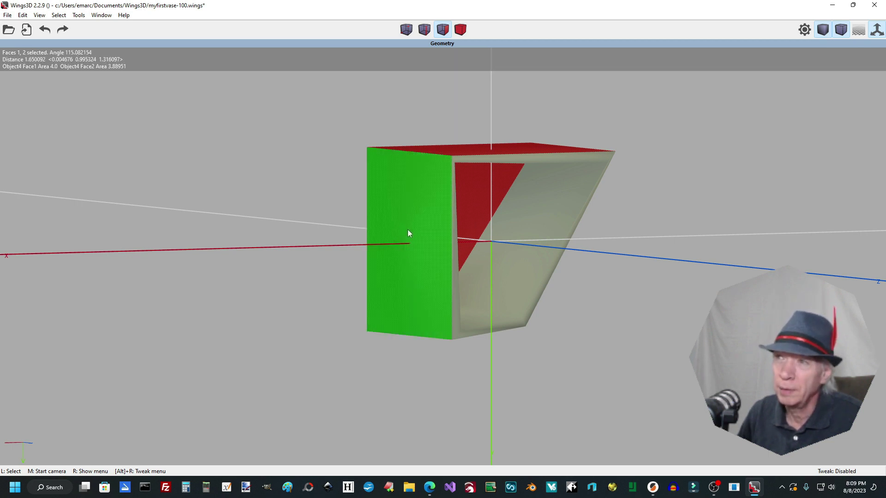
left_click(486, 195)
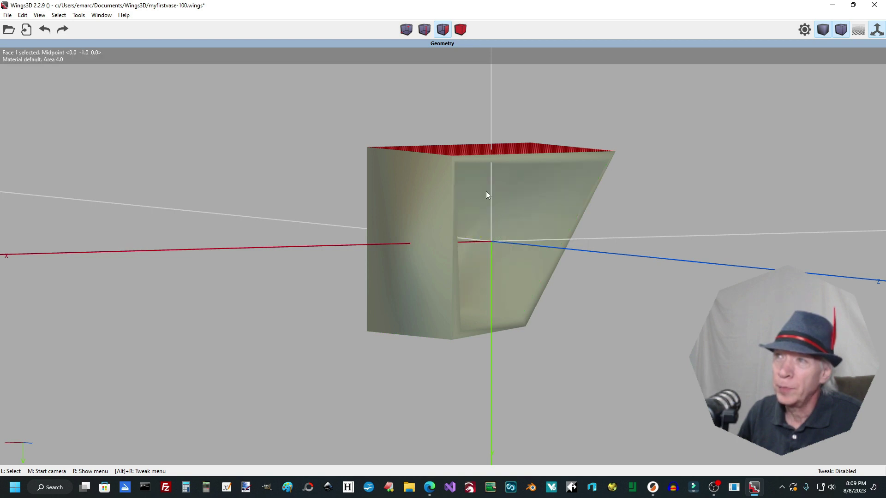
Add one inner side wall and the inner end face of the hollow to the face selection.
middle_click(519, 243)
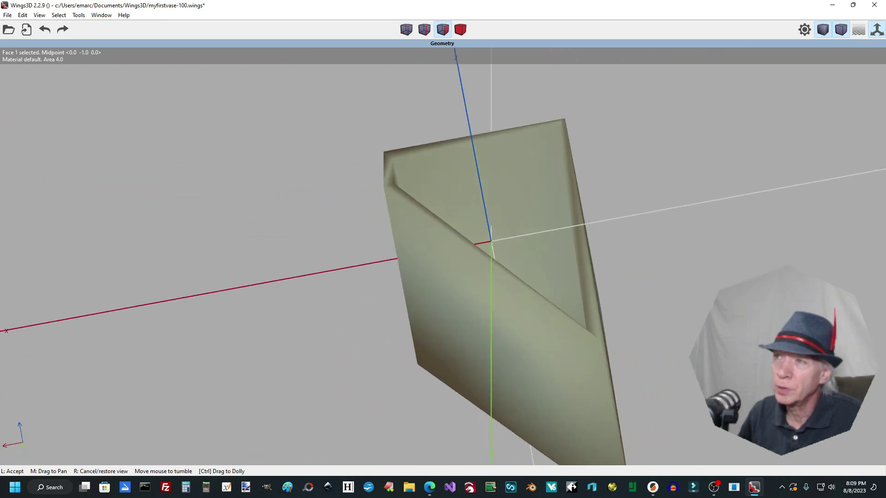
left_click(360, 253)
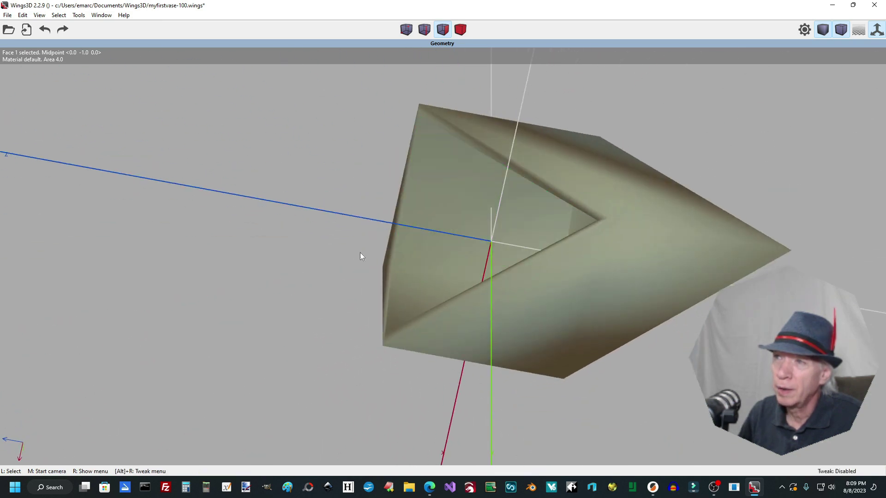
left_click(452, 294)
left_click(402, 269)
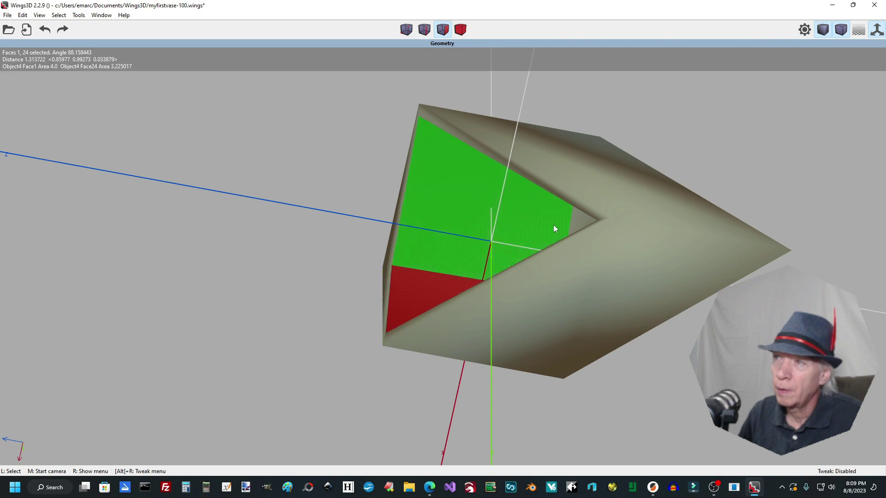
left_click(577, 225)
middle_click(578, 226)
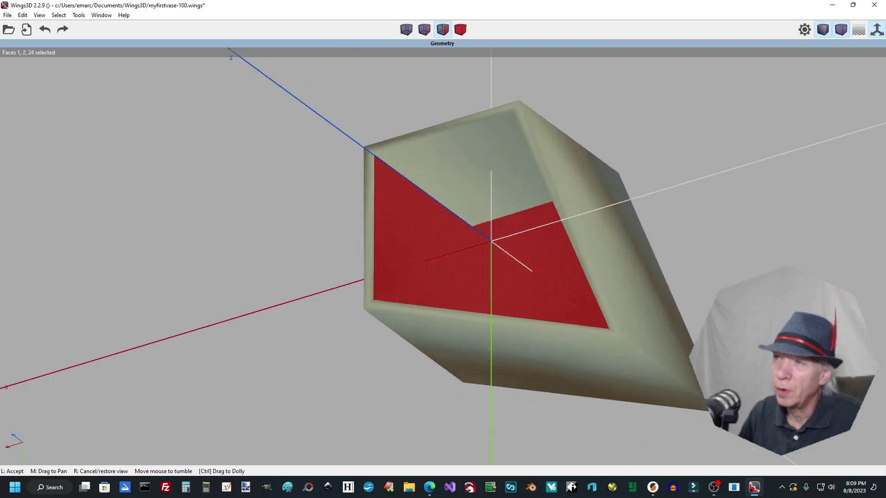
Toggle the hollow's end face and side wall, keeping the end face selected and the side wall deselected.
left_click(531, 259)
left_click(530, 259)
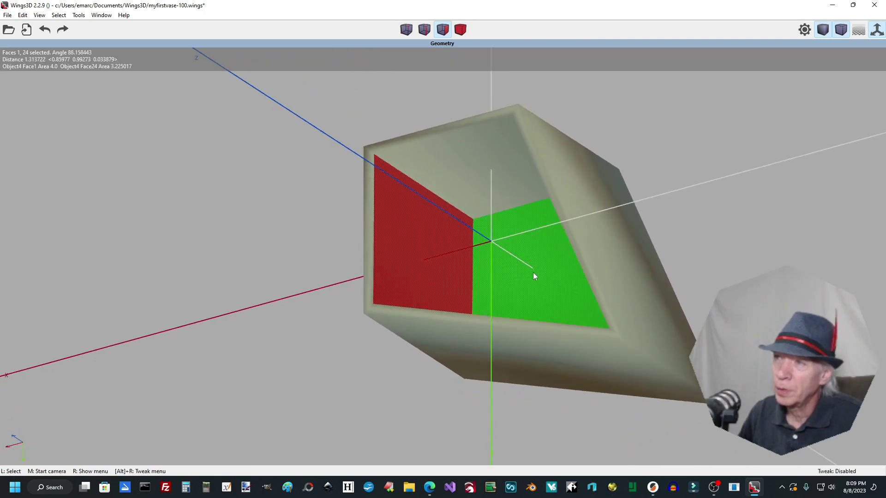
left_click(534, 276)
left_click(533, 275)
left_click(432, 246)
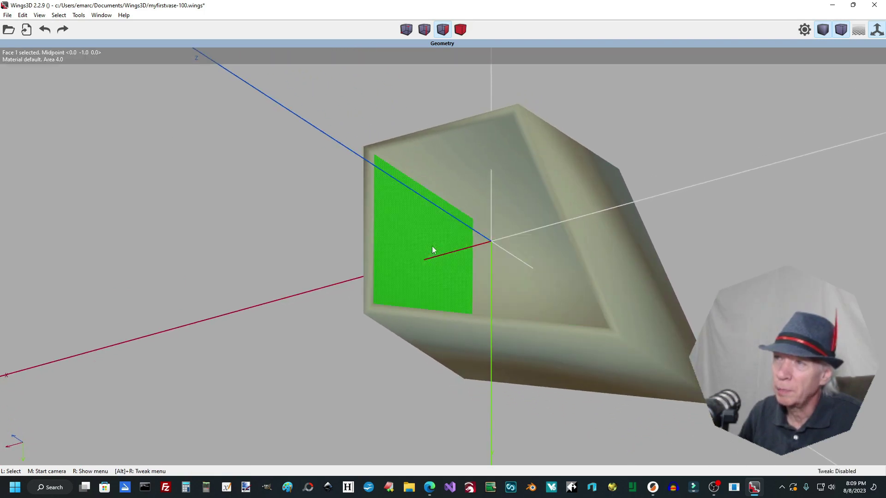
left_click(522, 275)
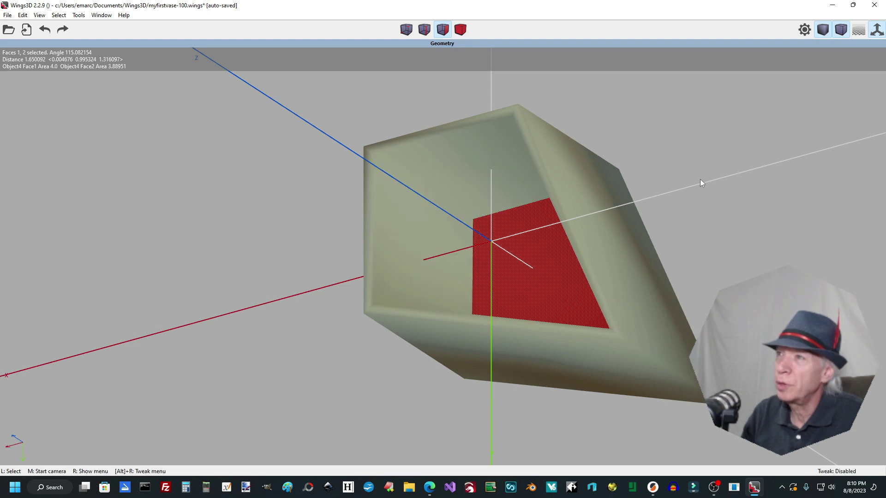
Toggle the large outer side face in and out of the selection, ending with it deselected.
left_click(598, 214)
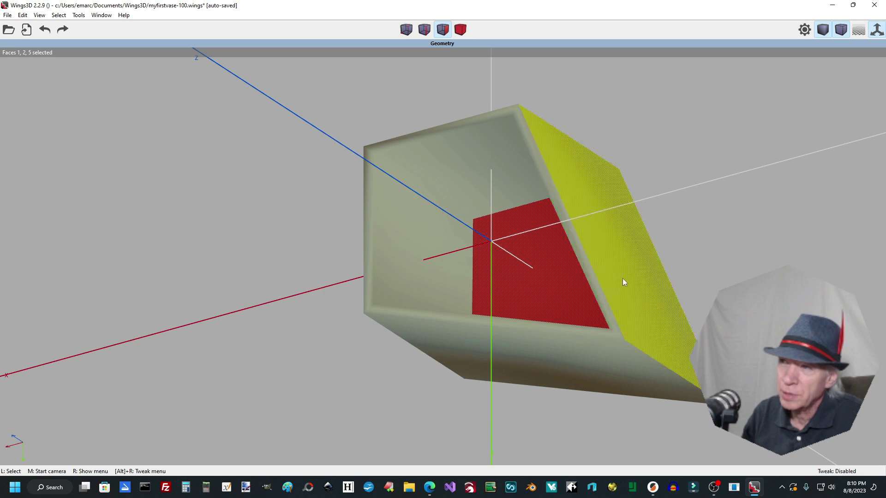
left_click(622, 278)
left_click(622, 278)
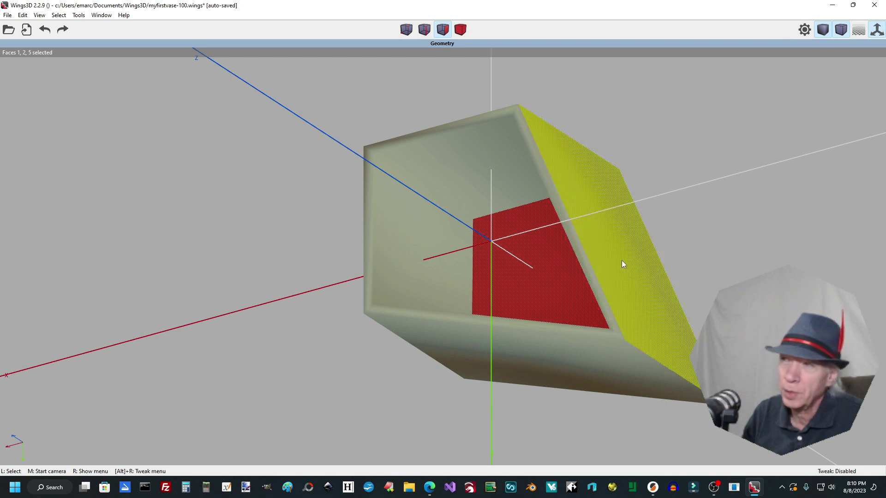
left_click(620, 260)
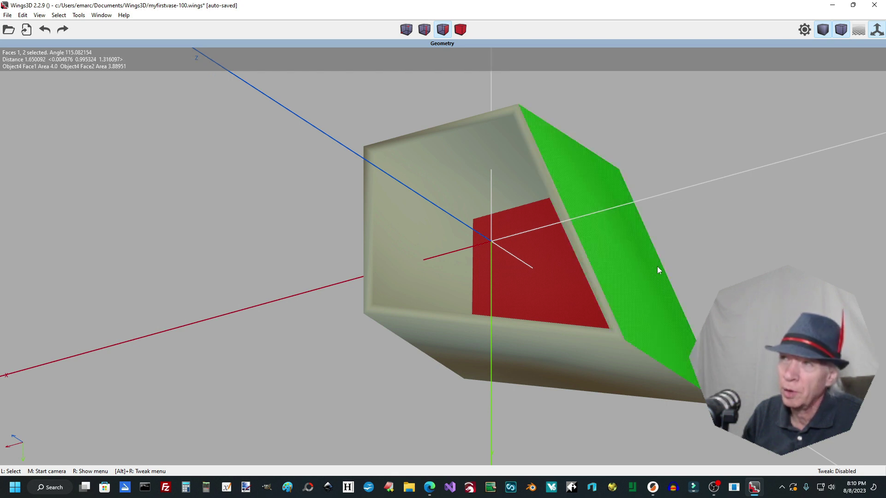
Extend the selection to the adjacent faces, and deselect individual faces of the outer side and the hollow.
left_click(443, 30)
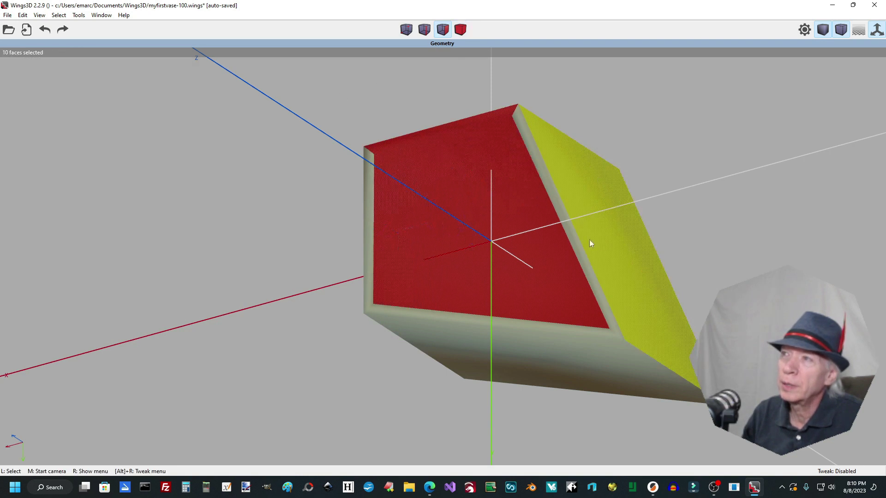
left_click(536, 254)
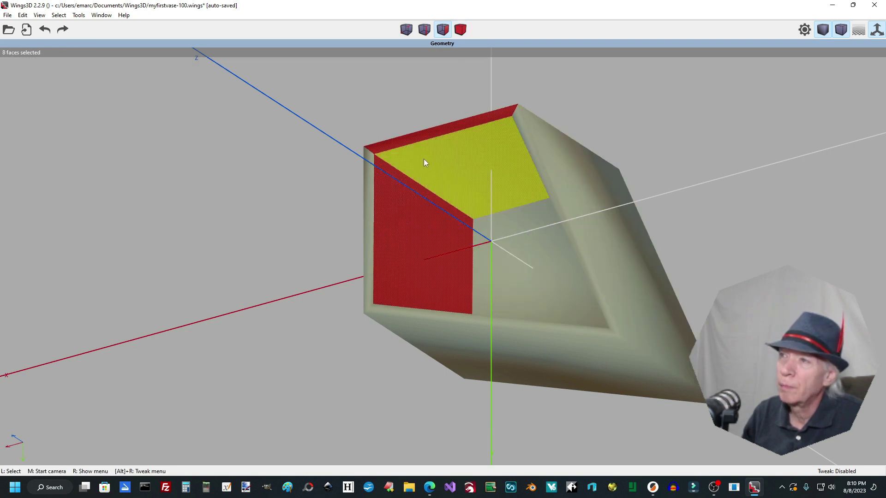
left_click(446, 167)
Deselect the hollow's inner side wall and clear the remaining face selection.
right_click(254, 183)
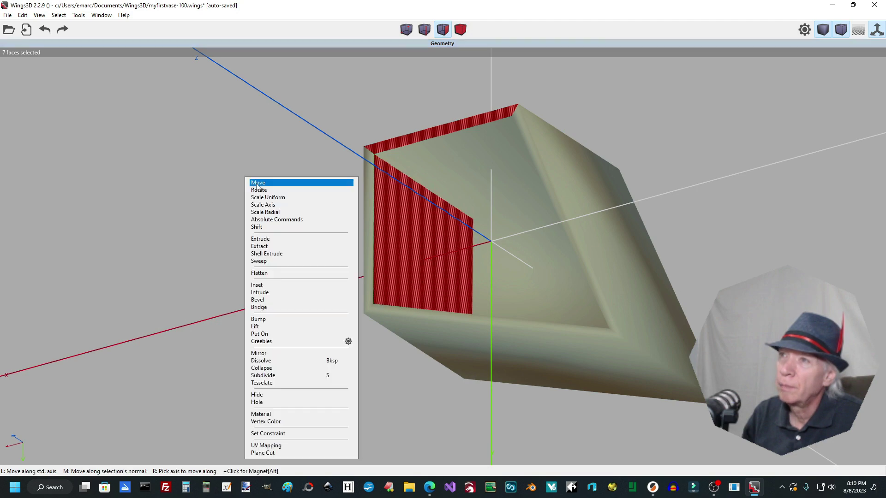
left_click(79, 17)
mouse_move(59, 15)
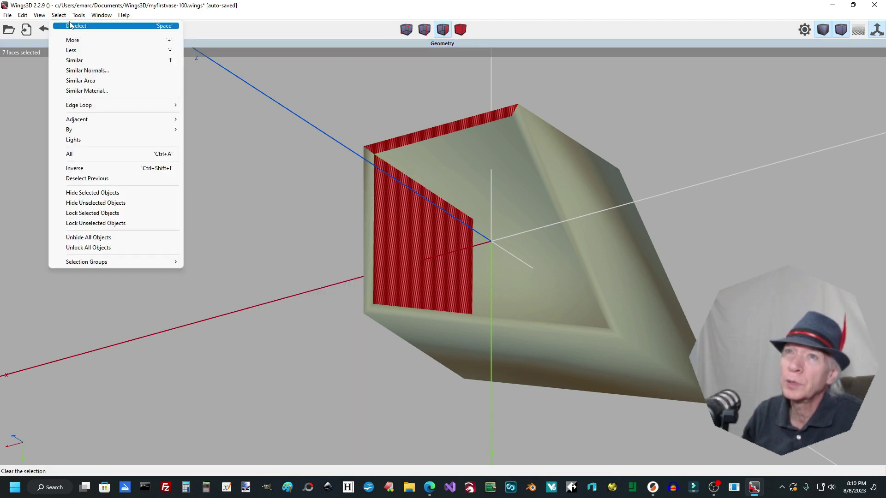
left_click(393, 224)
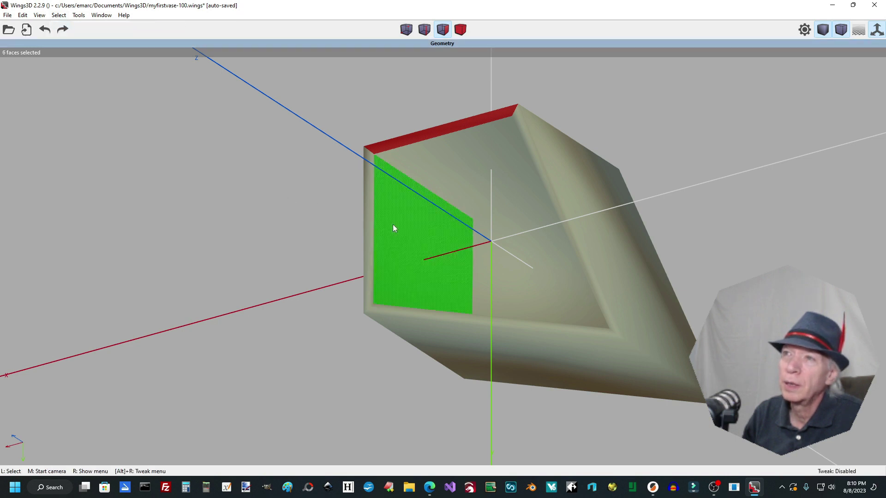
left_click(203, 193)
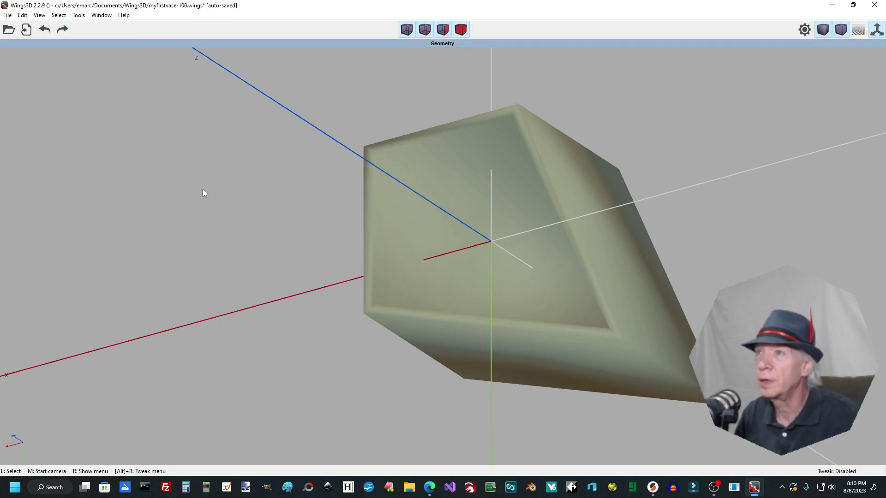
Select only the large outer side face and try moving it freely by about -0.18 in X and 0.35 in Y.
left_click(623, 236)
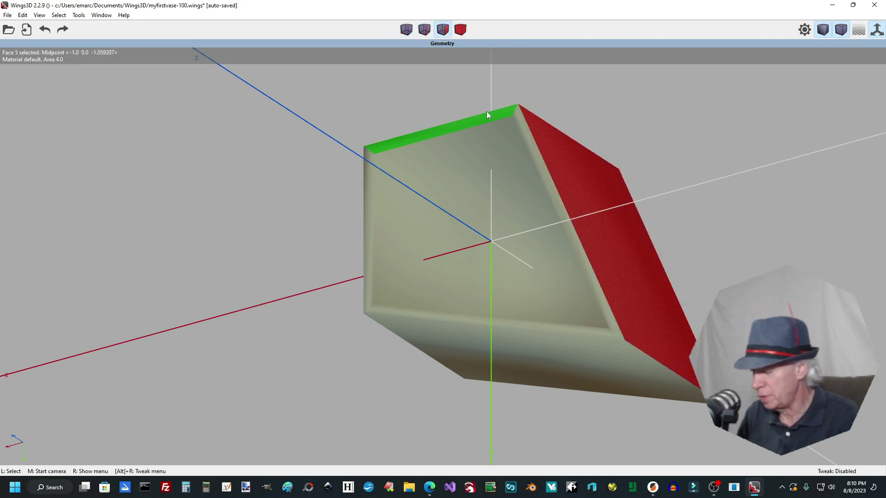
right_click(606, 199)
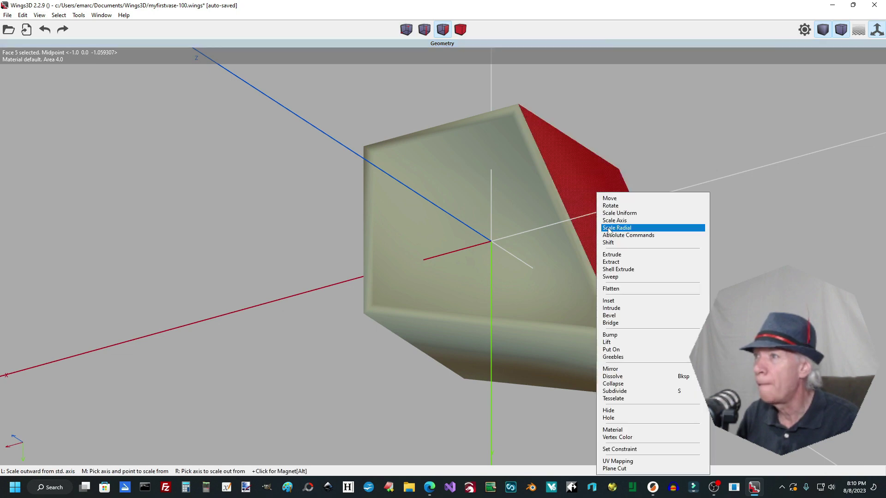
left_click(625, 202)
left_click(620, 206)
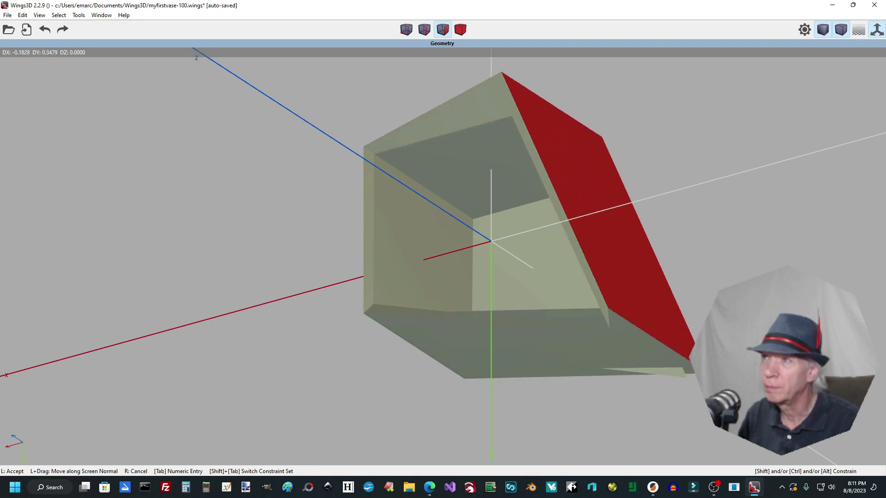
left_click(625, 204)
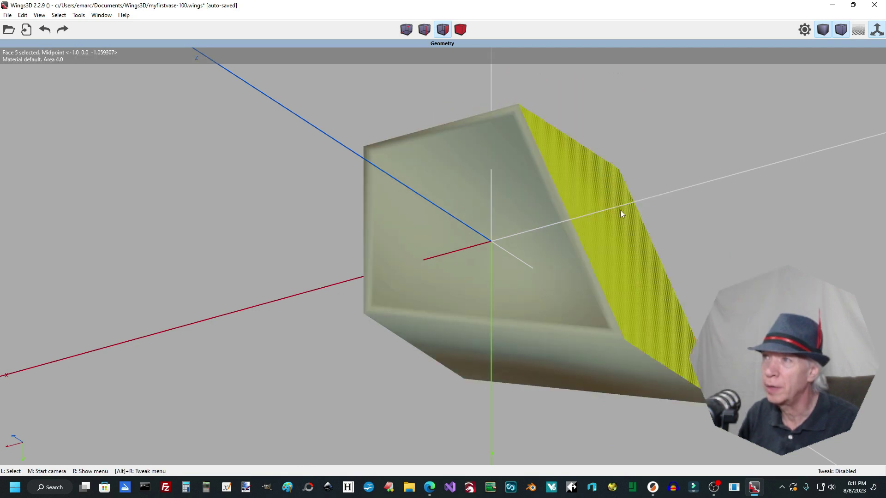
Try rotating the selected outer side face freely by about 12.8 degrees.
right_click(618, 222)
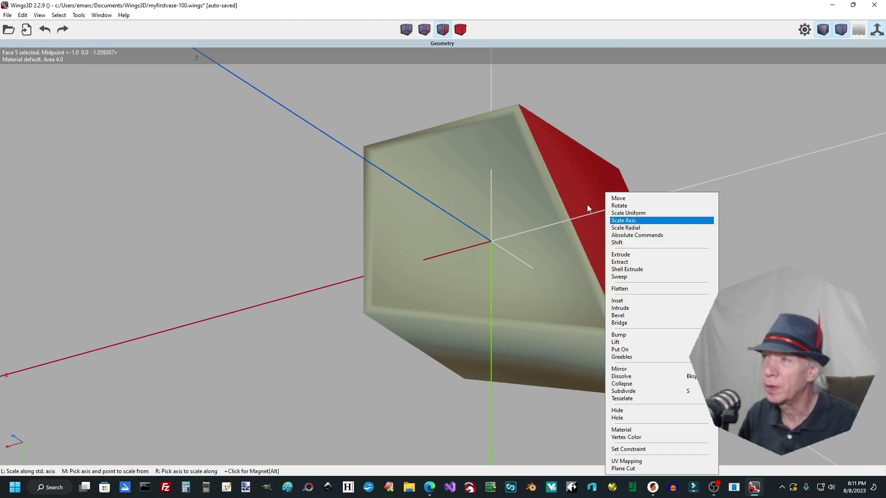
left_click(619, 206)
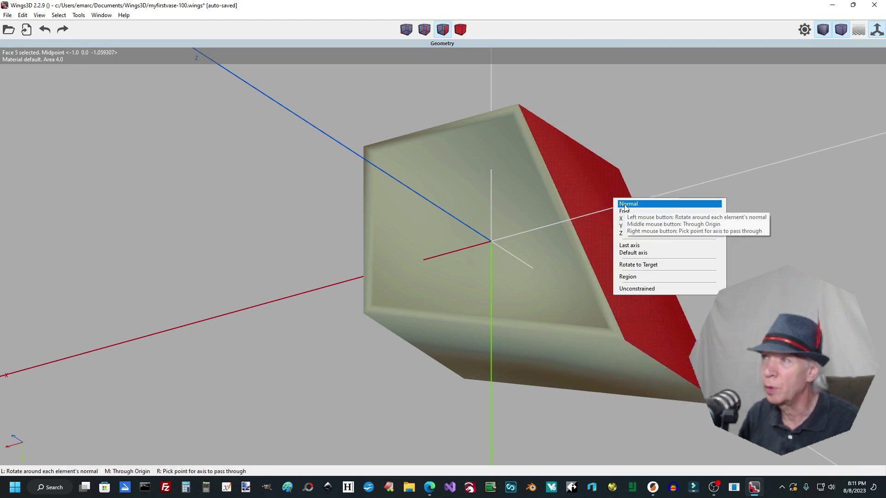
left_click(626, 212)
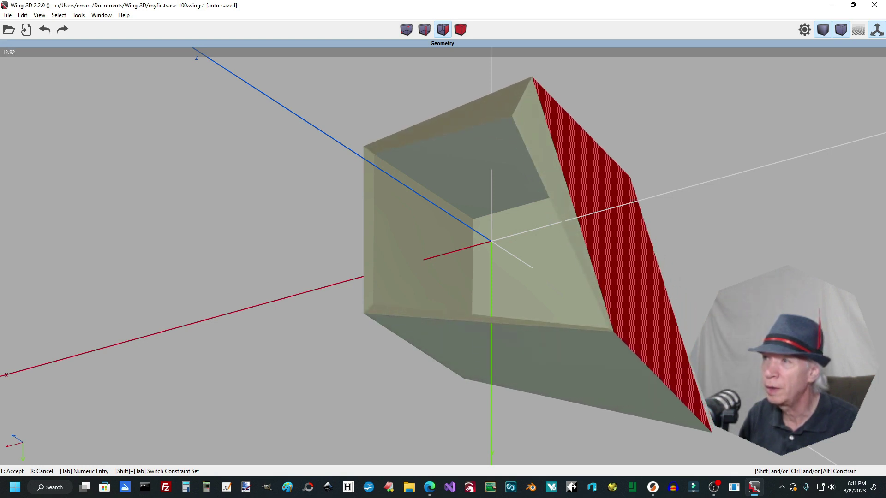
left_click(629, 222)
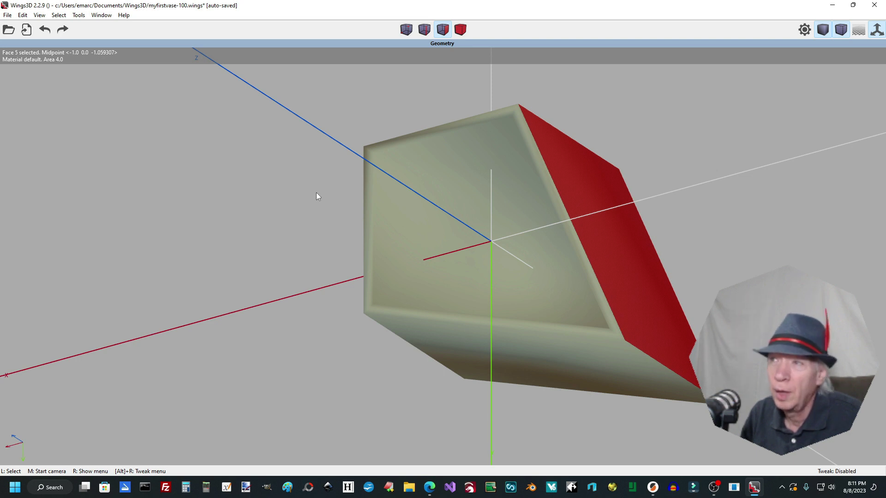
Export the model as the STL file mygizmo-100, with one Wings3D unit equal to 1 inch.
left_click(4, 16)
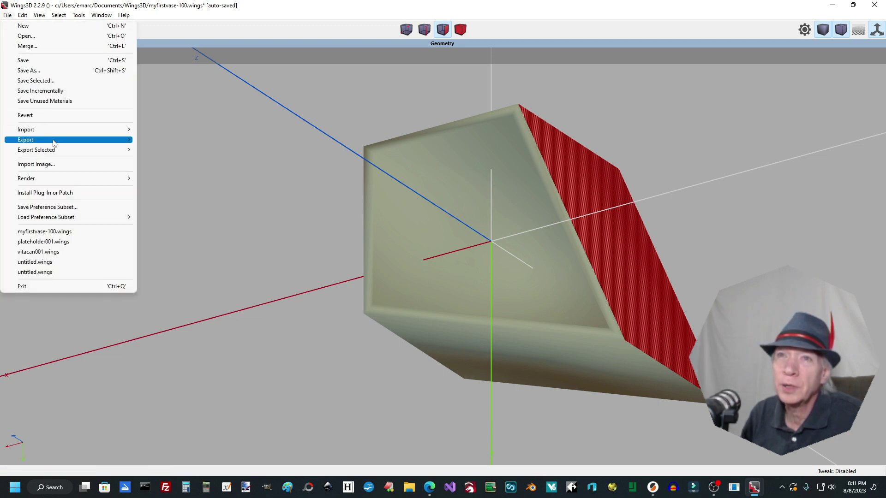
mouse_move(53, 143)
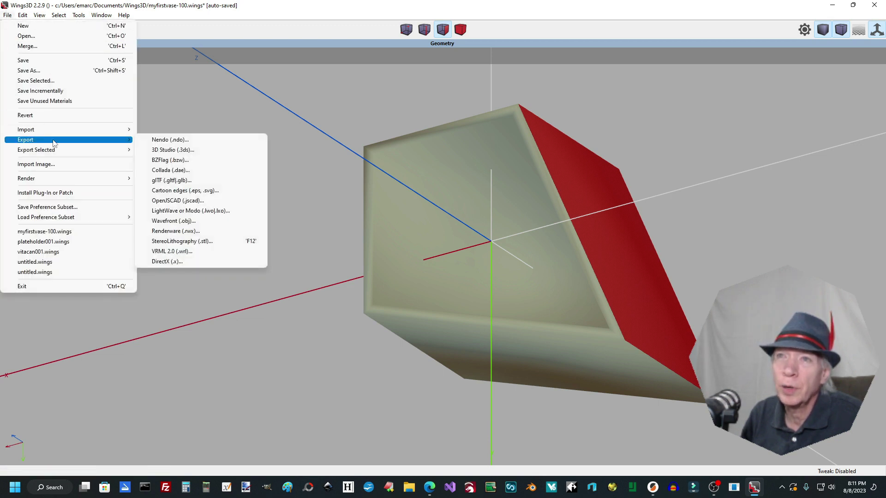
left_click(196, 243)
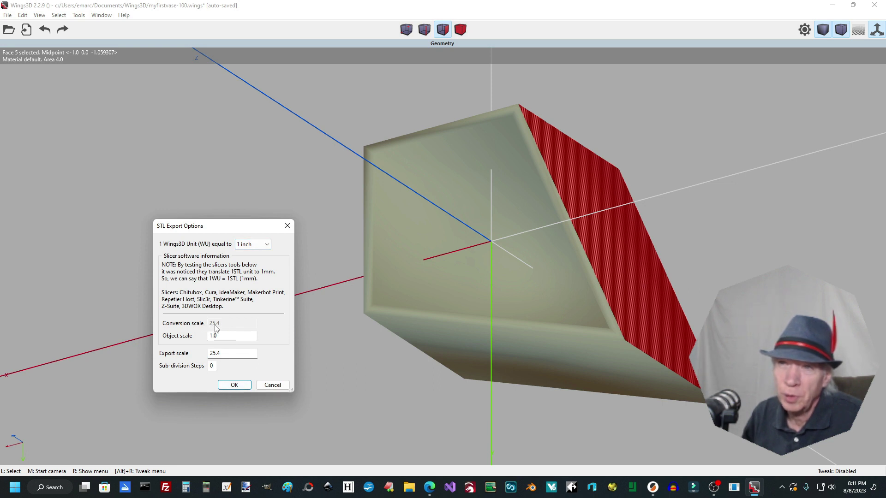
left_click(235, 385)
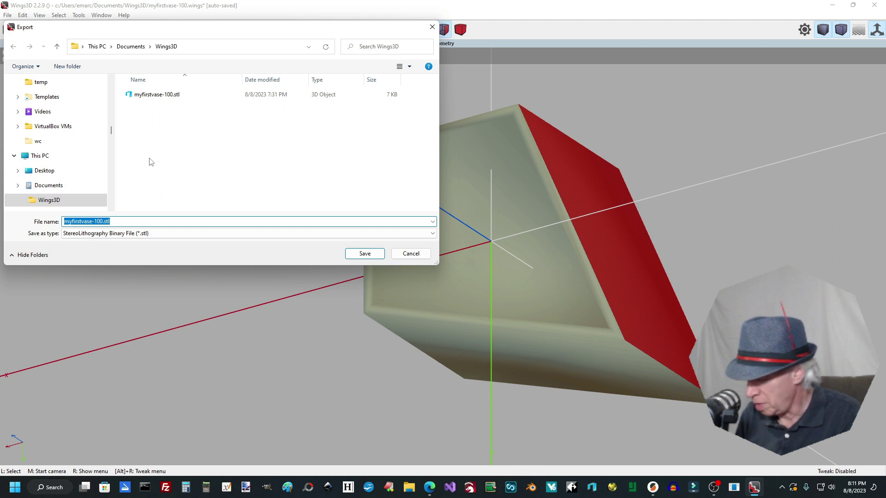
type("mygizmo-")
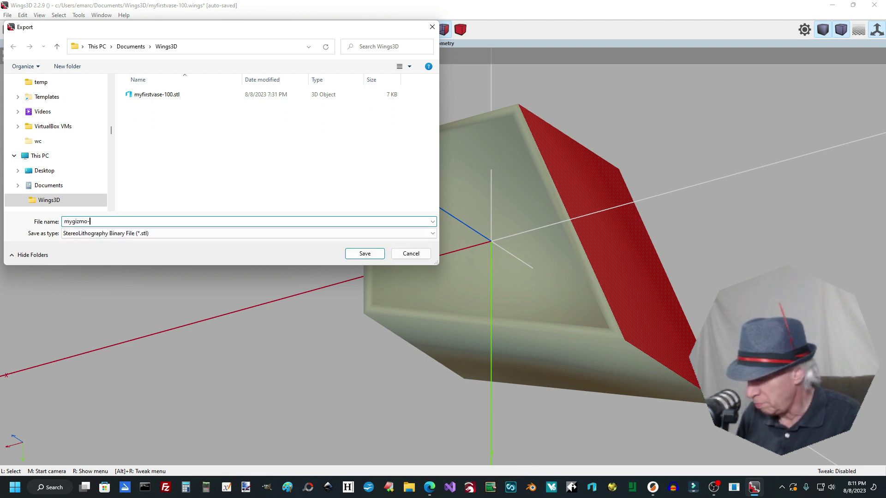
type("100")
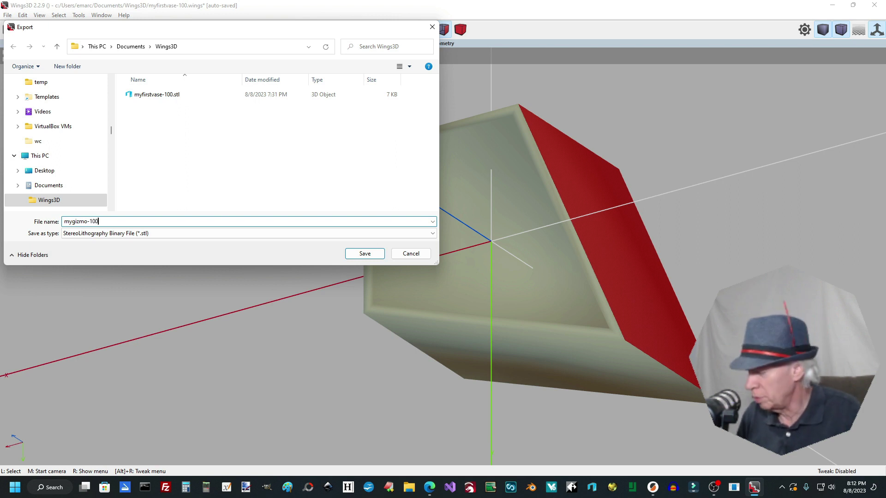
key("Return")
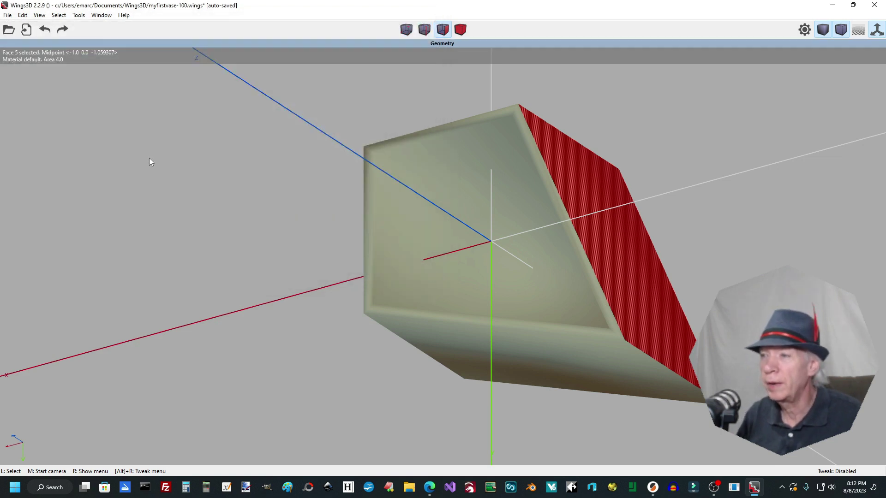
left_click(655, 490)
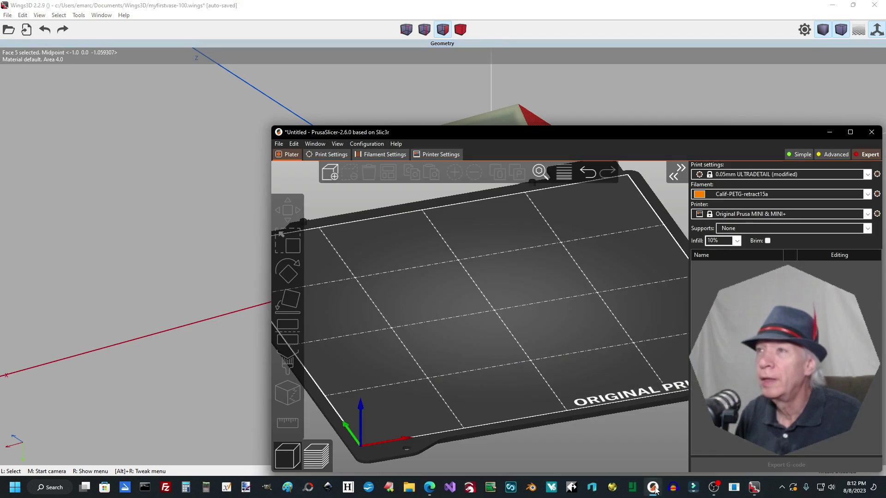
left_click_drag(437, 131, 346, 92)
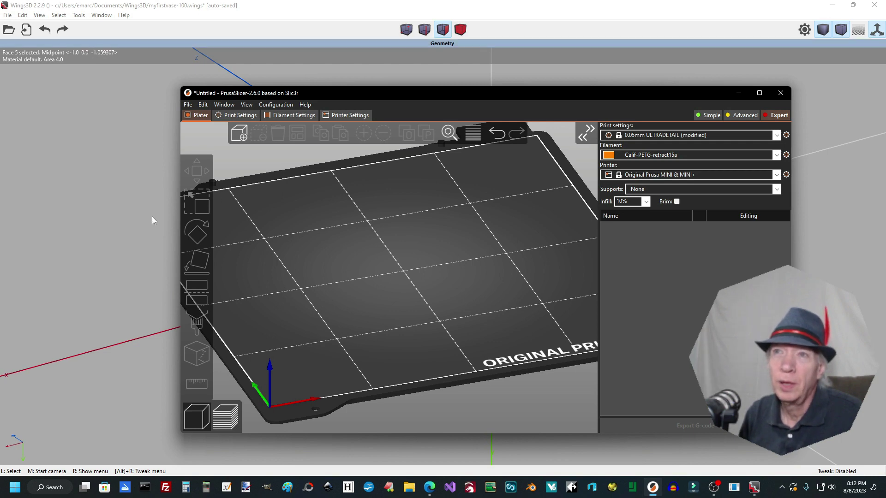
left_click_drag(370, 95, 472, 219)
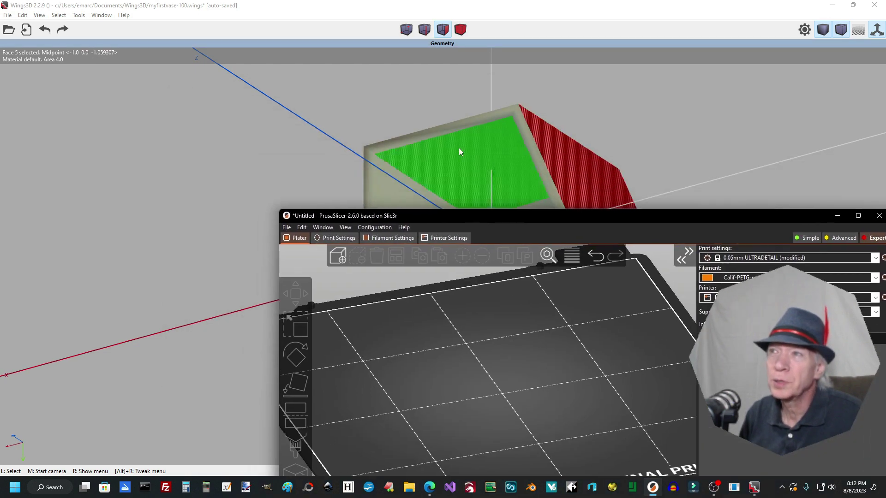
left_click(622, 103)
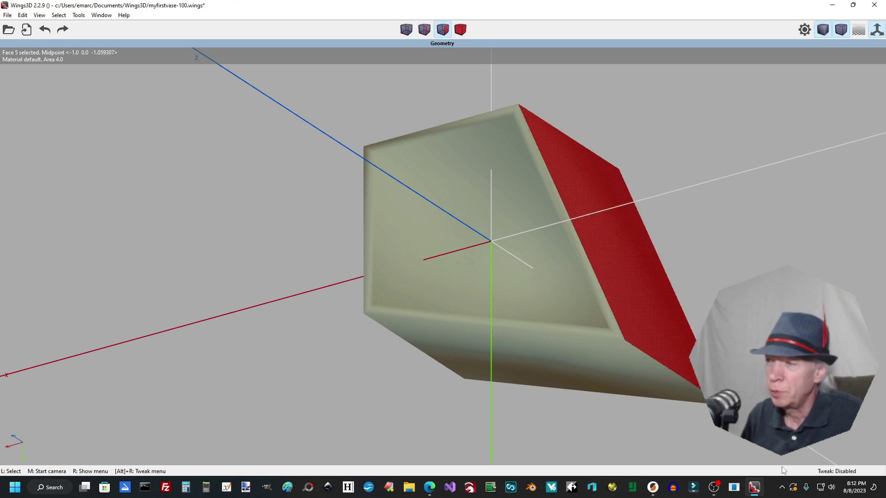
left_click(714, 489)
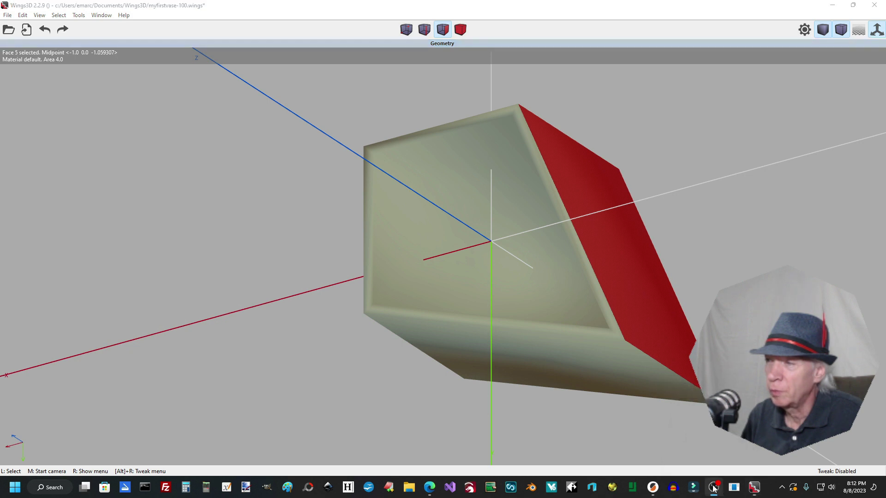
Switch to ViaCAD and examine the model's mesh from the outside and into its hollow.
key("alt+Tab")
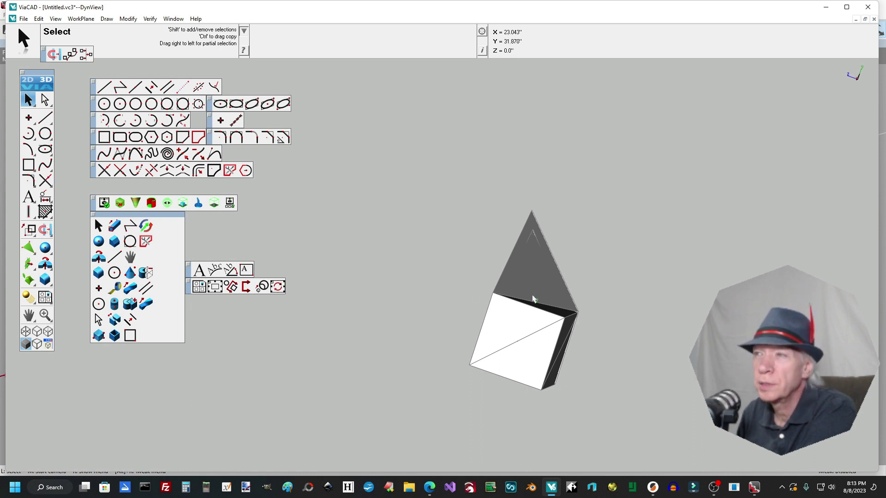
middle_click_drag(494, 316, 340, 306)
scroll(570, 293, "up", 3)
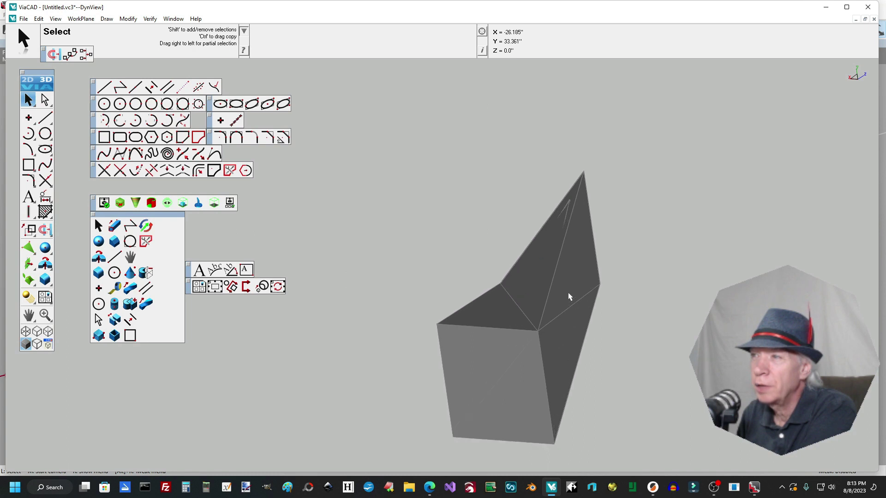
left_click(475, 389)
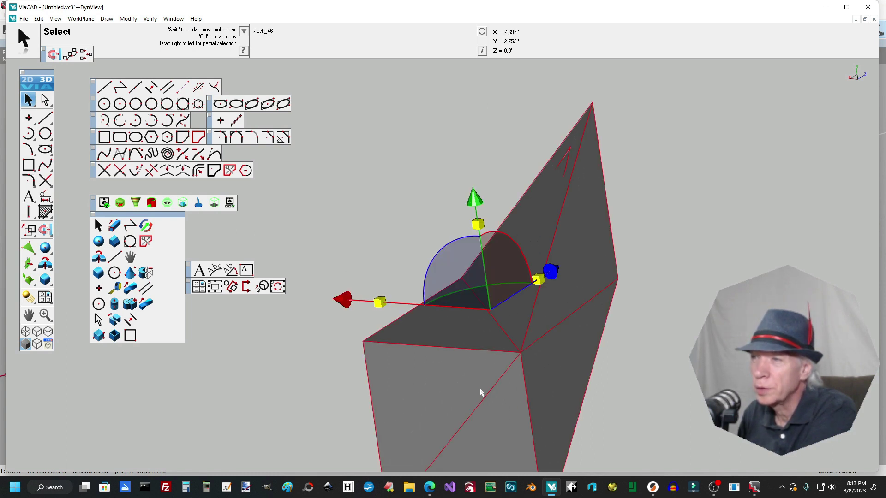
scroll(481, 392, "down", 2)
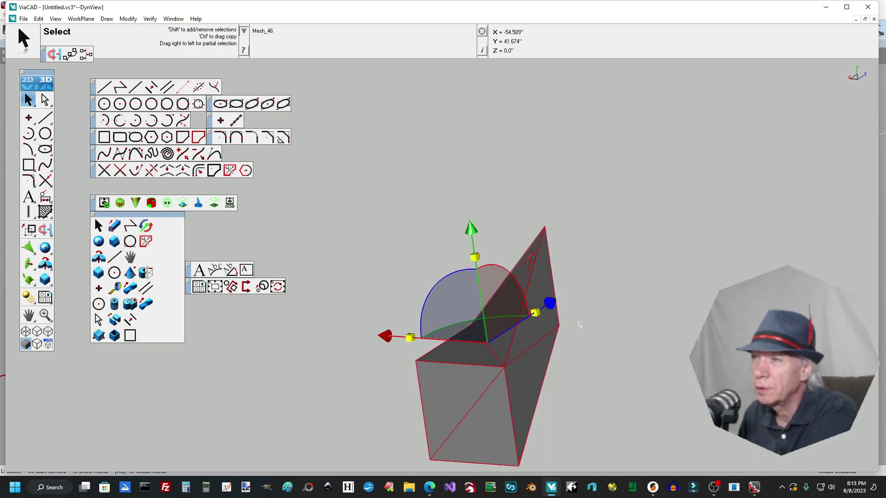
left_click(574, 350)
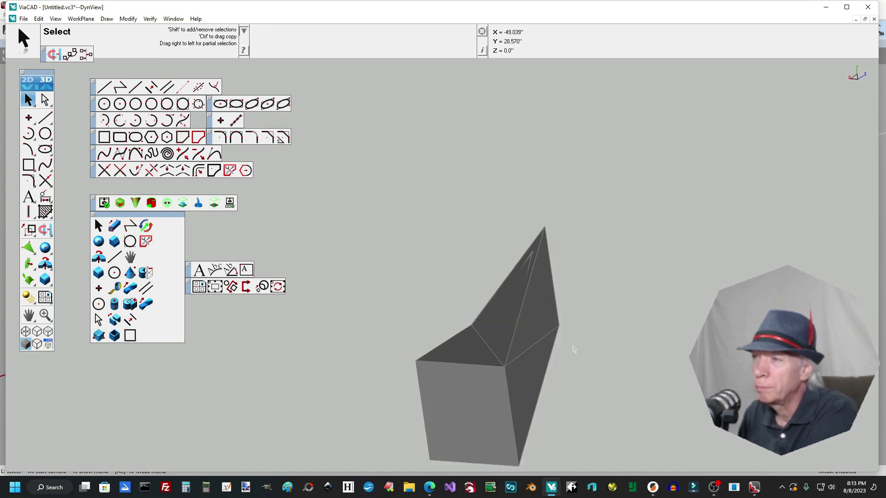
middle_click_drag(574, 339, 476, 328)
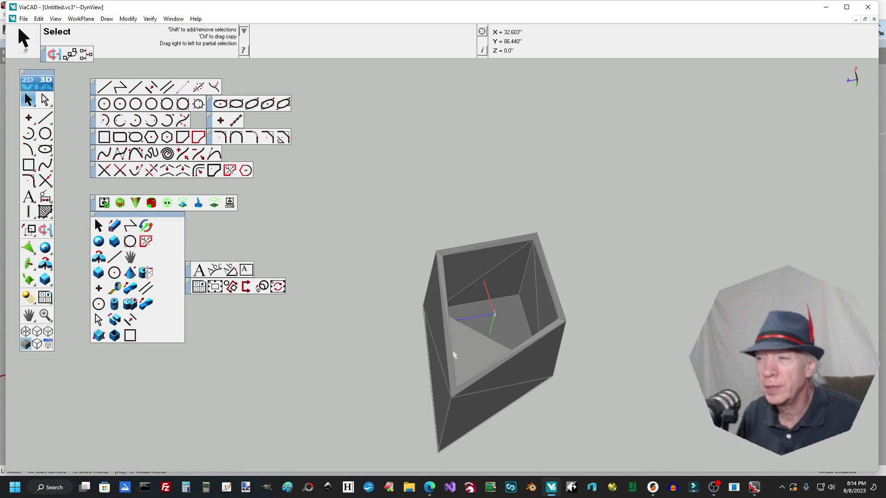
Switch to PrusaSlicer and add mygizmo-100.stl from the Wings3D folder to the print bed.
mouse_move(655, 489)
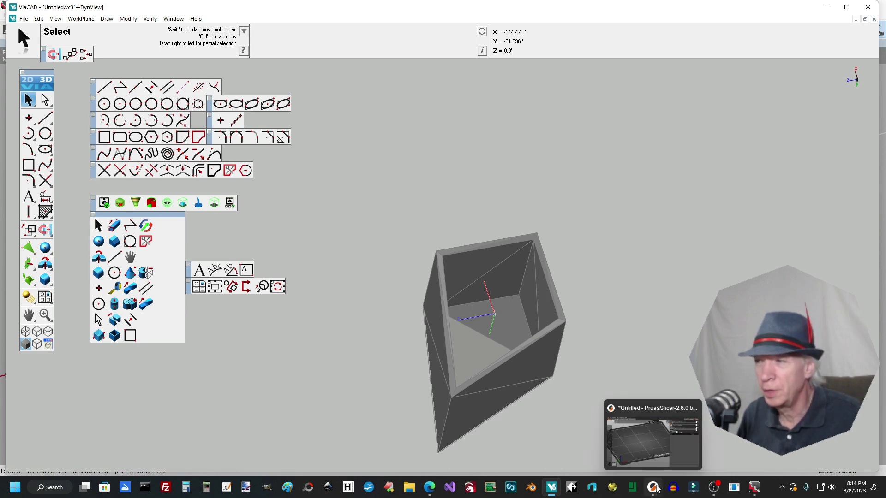
left_click(654, 490)
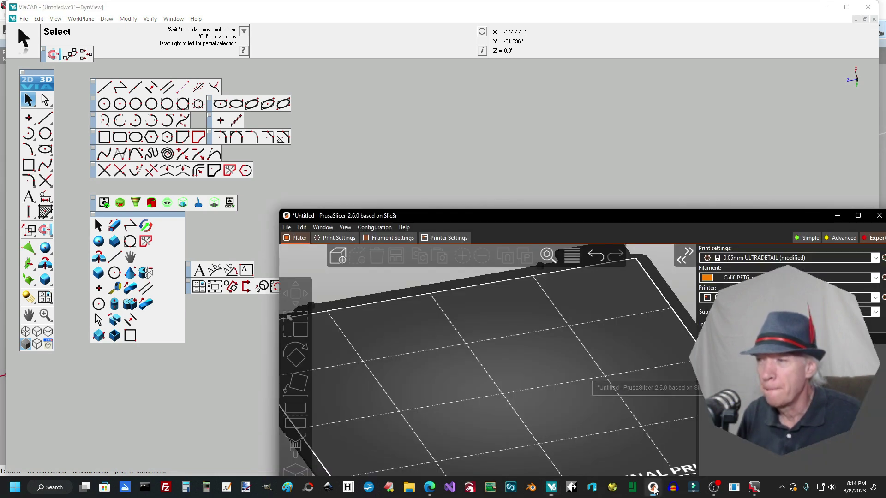
left_click_drag(498, 218, 393, 67)
left_click(233, 107)
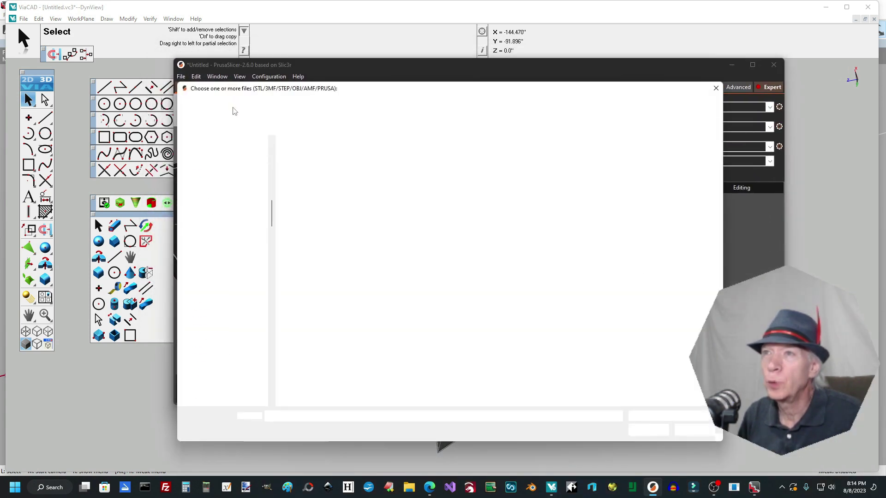
left_click(324, 170)
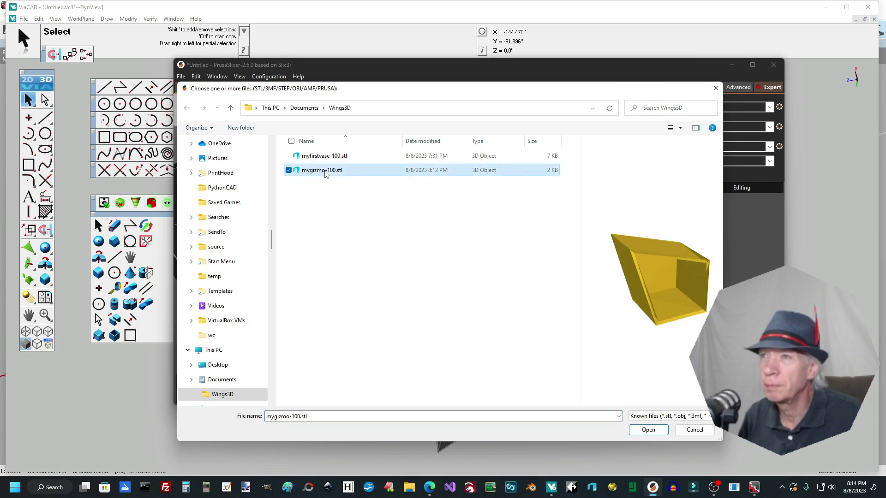
double_click(323, 170)
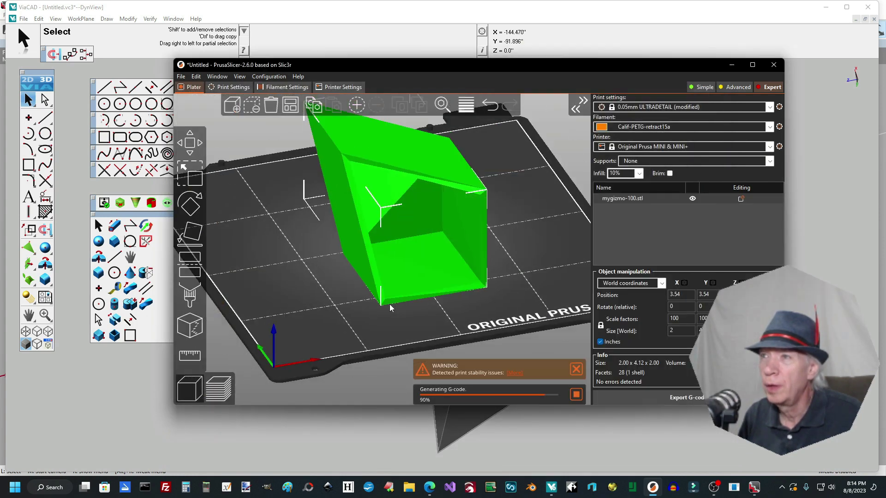
scroll(390, 308, "down", 3)
left_click_drag(385, 308, 508, 279)
left_click_drag(503, 303, 270, 350)
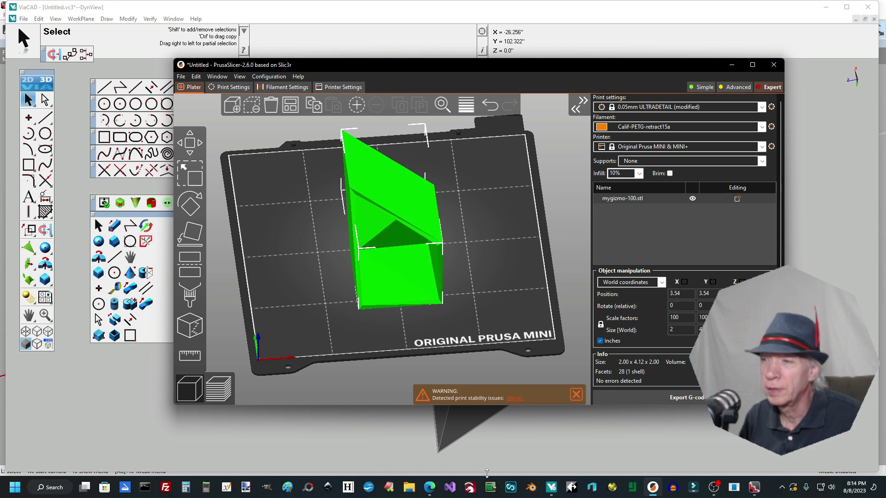
Switch back to Wings3D, save the current model and start a new empty scene.
left_click(754, 489)
scroll(394, 312, "down", 3)
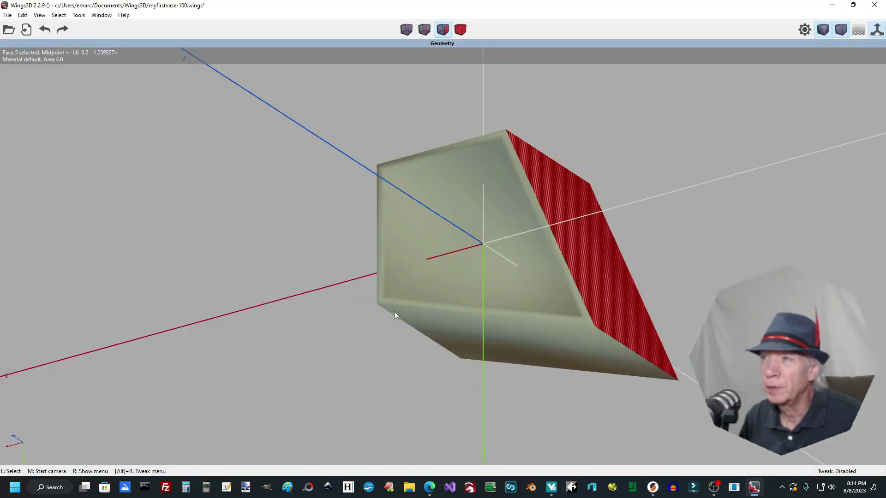
middle_click(333, 312)
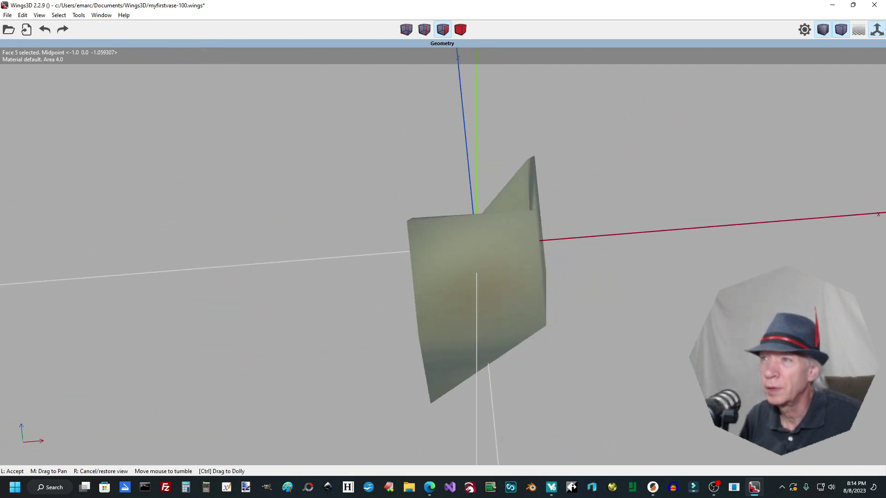
left_click(436, 267)
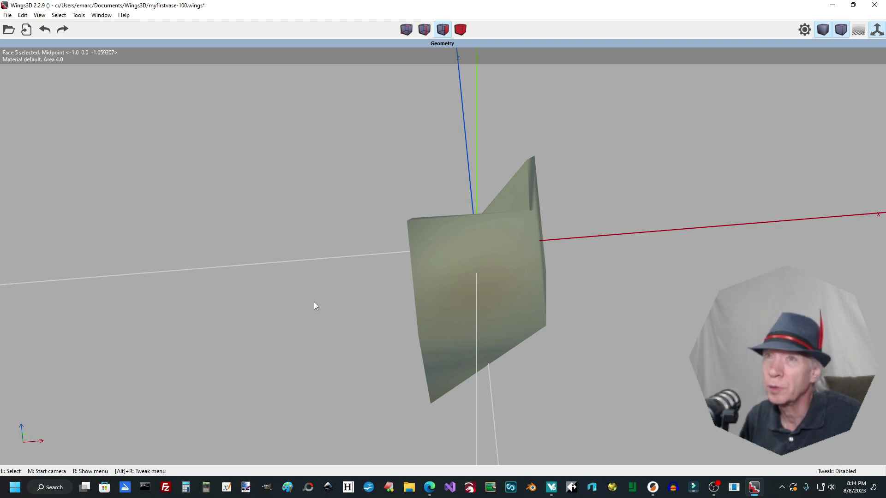
left_click(27, 31)
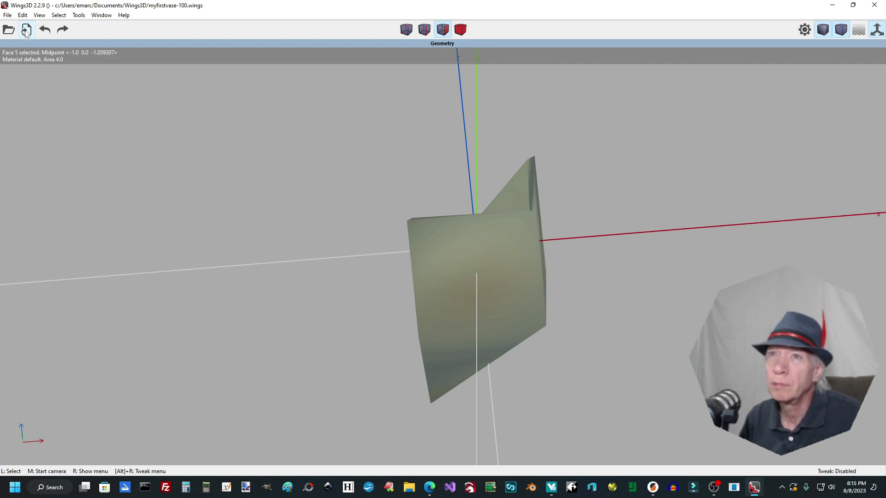
left_click(7, 16)
left_click(14, 26)
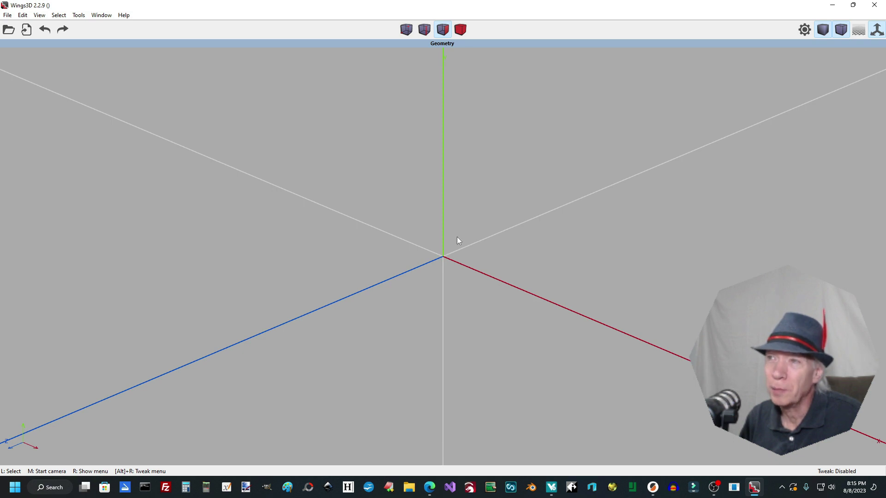
Switch to PrusaSlicer, dismiss the print stability warning and deselect the model to read its sliced info.
left_click(654, 488)
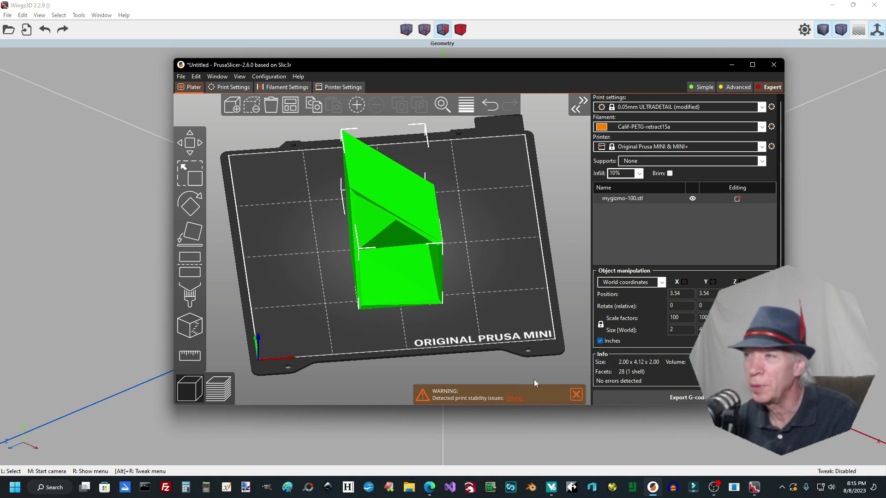
left_click(576, 394)
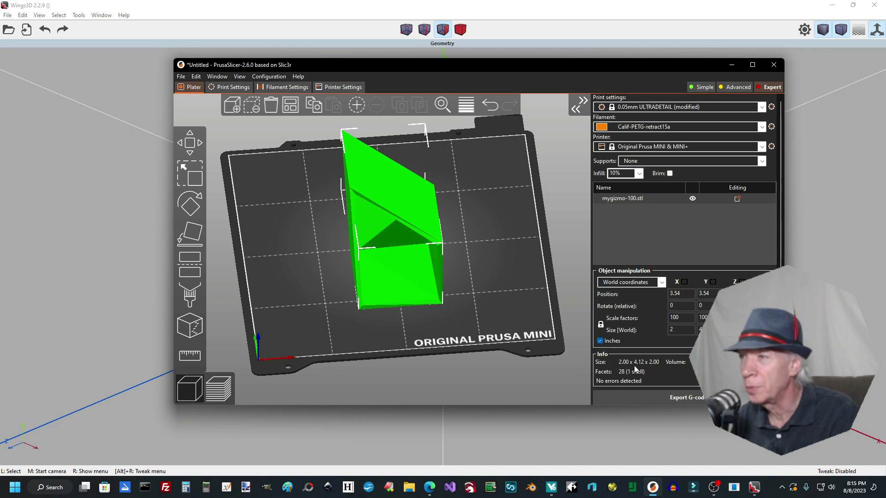
left_click(483, 286)
left_click(408, 276)
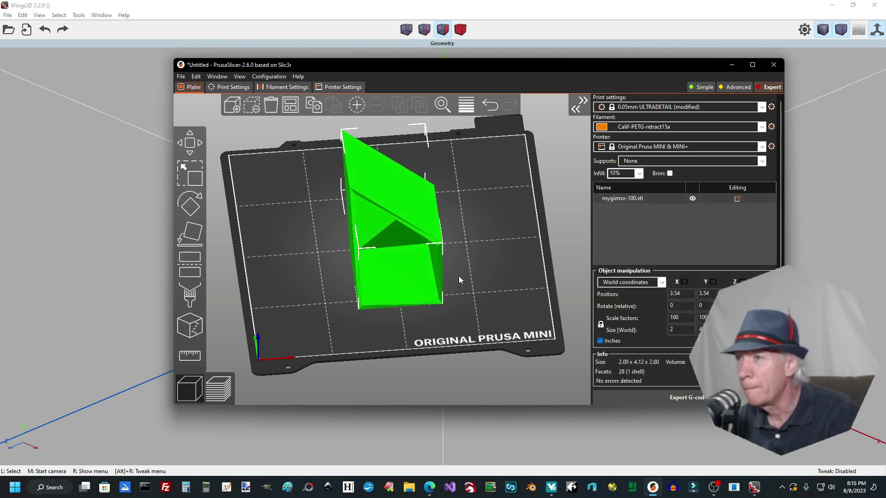
left_click(444, 283)
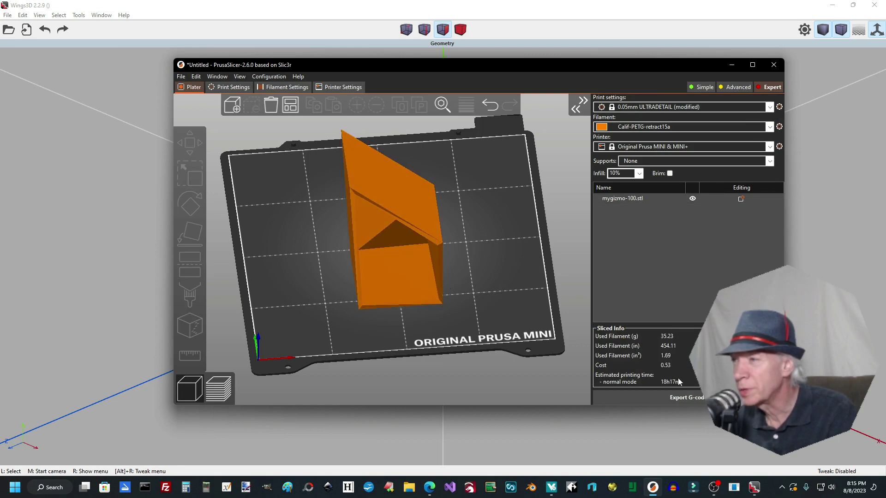
Examine the model's closed outer sides and overhanging point on the print bed.
left_click(433, 286)
left_click(462, 301)
middle_click_drag(462, 301, 447, 322)
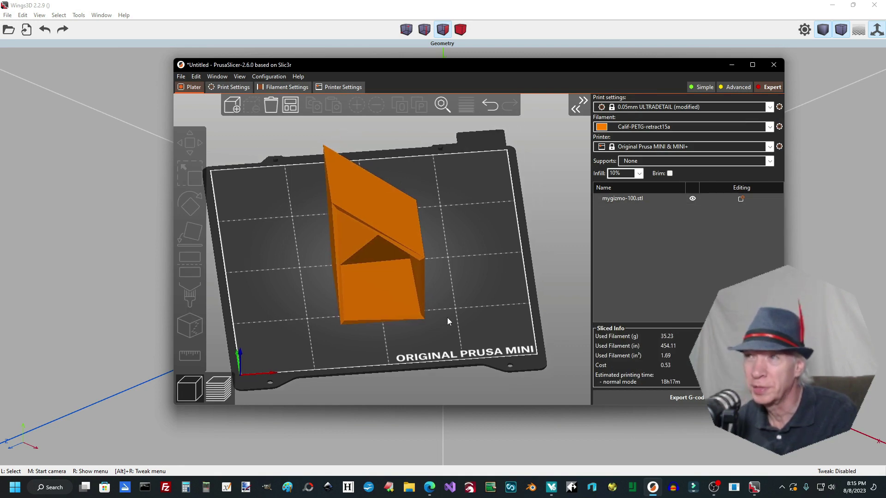
mouse_move(450, 306)
left_mouse_down()
mouse_move(293, 271)
mouse_move(259, 298)
mouse_move(270, 309)
mouse_move(350, 321)
mouse_move(425, 281)
mouse_move(437, 297)
left_mouse_up()
left_click(393, 223)
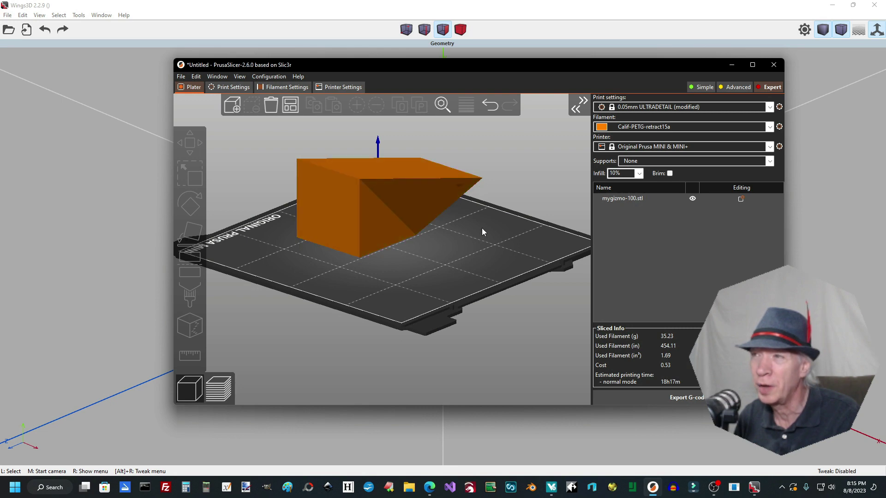
Scale the mygizmo-100.stl model uniformly to 10, deselect it and dismiss the print stability warning.
left_click(407, 215)
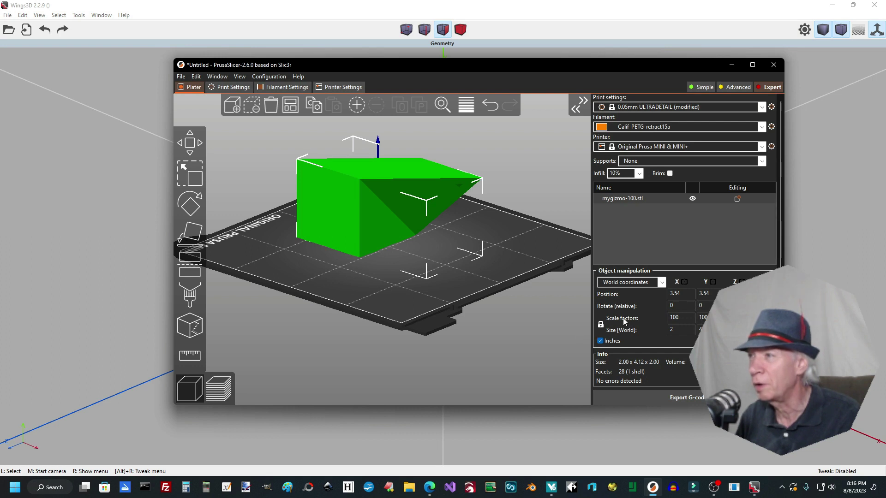
left_click(687, 321)
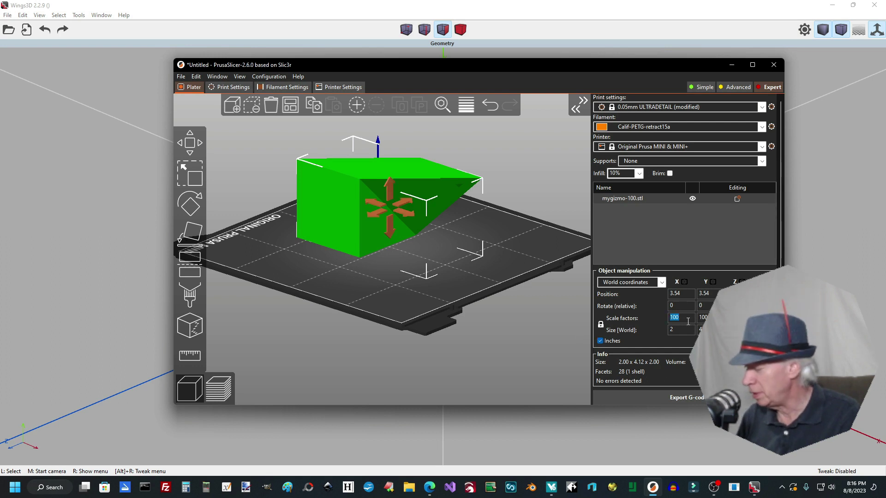
type("1")
key("Tab")
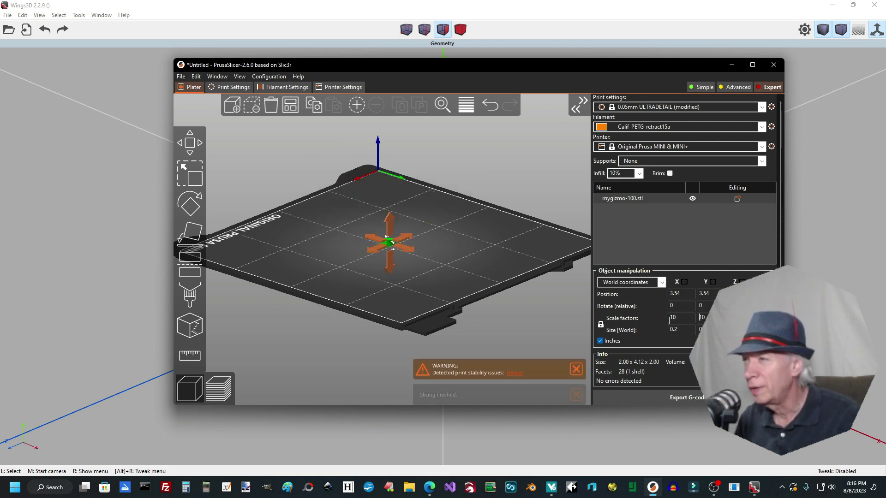
left_click(546, 320)
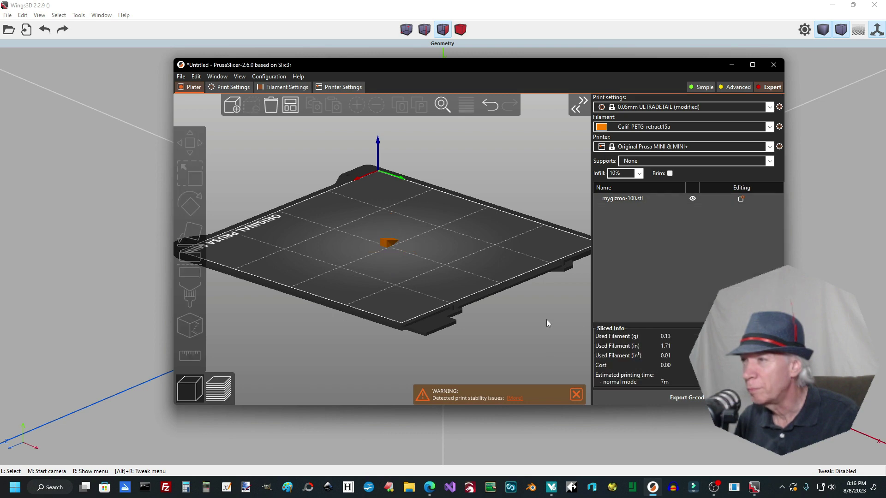
left_click(577, 395)
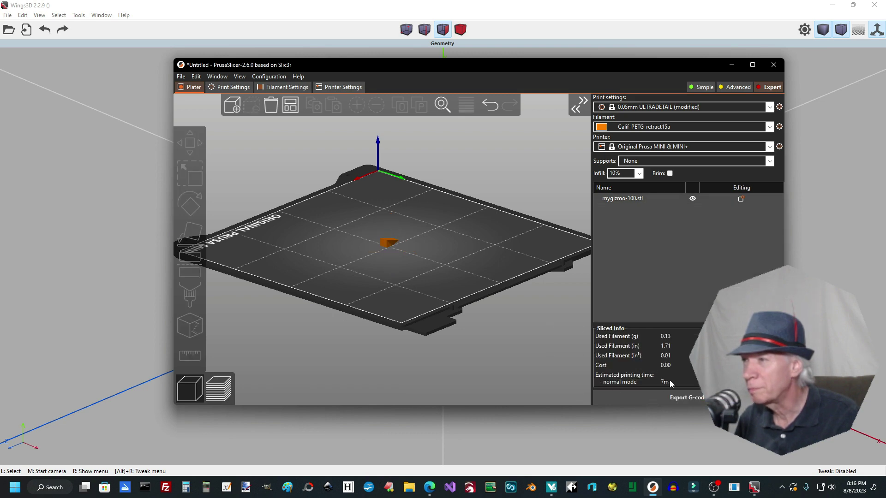
Examine the reduced model on the print bed up close and from above.
scroll(436, 263, "up", 3)
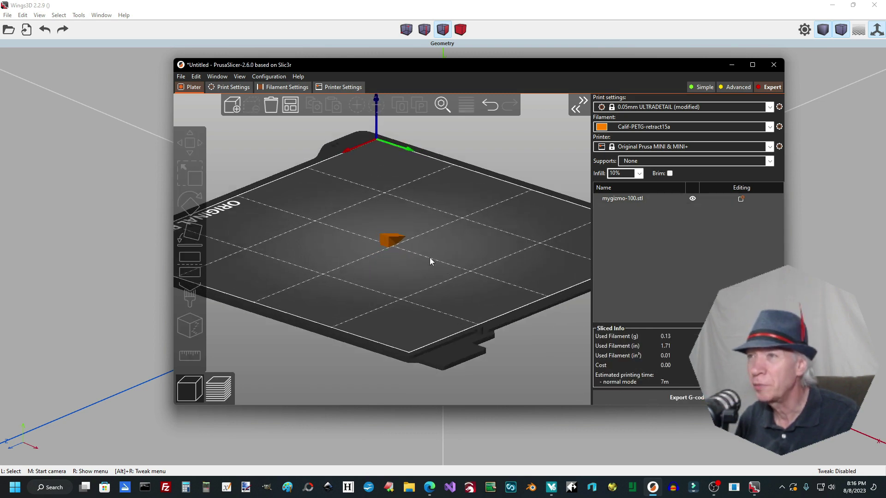
scroll(385, 297, "up", 3)
scroll(369, 291, "down", 3)
left_click_drag(358, 287, 397, 274)
scroll(434, 287, "up", 3)
left_click_drag(446, 294, 476, 305)
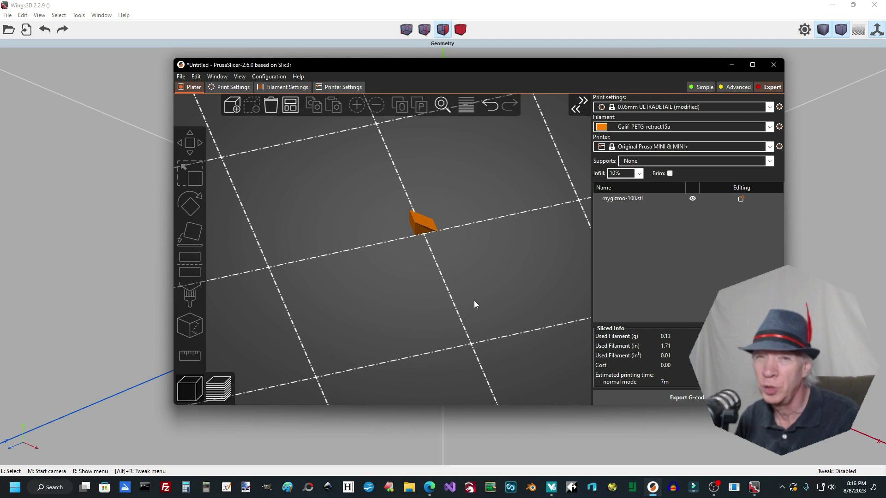
Switch to Wings 3D and create a default cylinder in the empty scene.
left_click(266, 432)
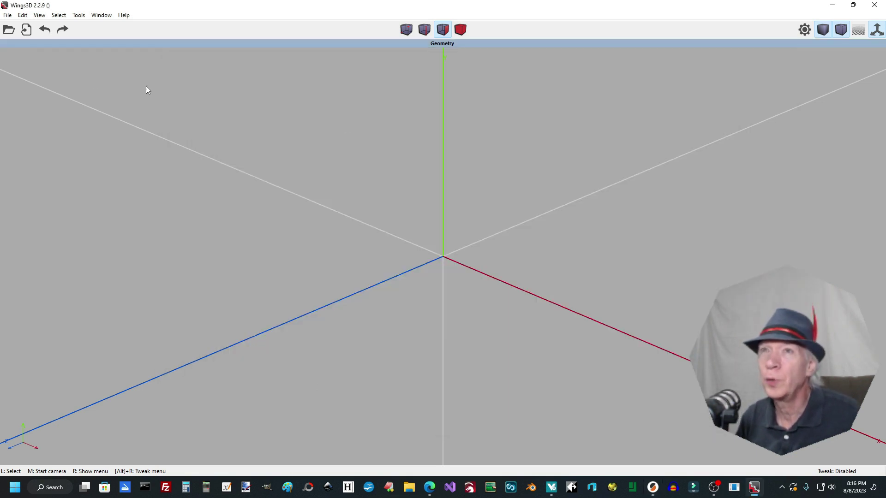
right_click(399, 221)
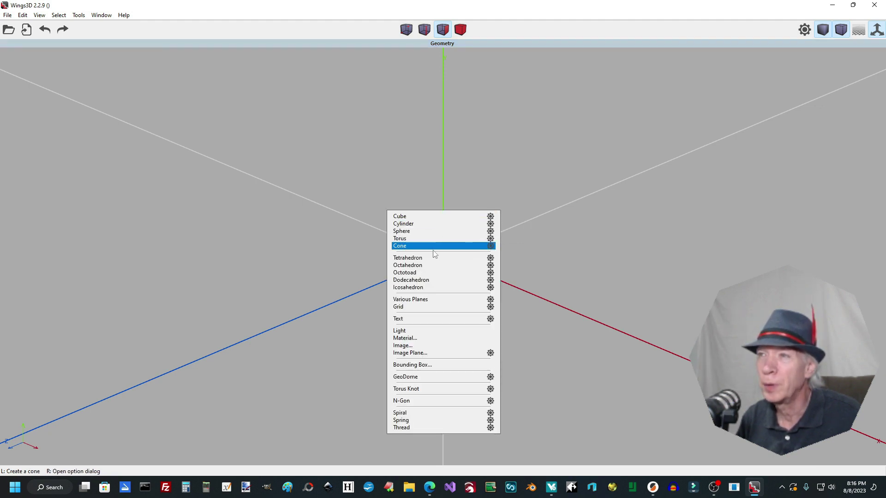
left_click(435, 226)
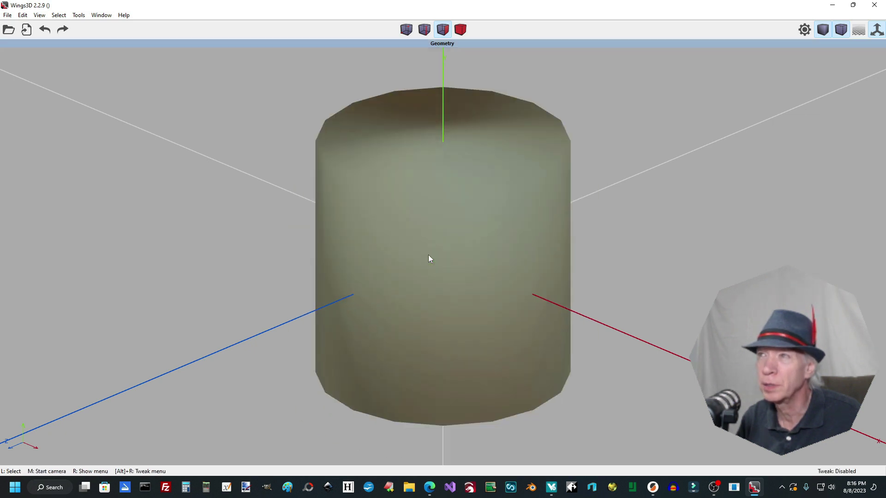
Try moving three adjacent side faces of the cylinder along the X axis, cancel the move and clear the selection.
left_click(428, 255)
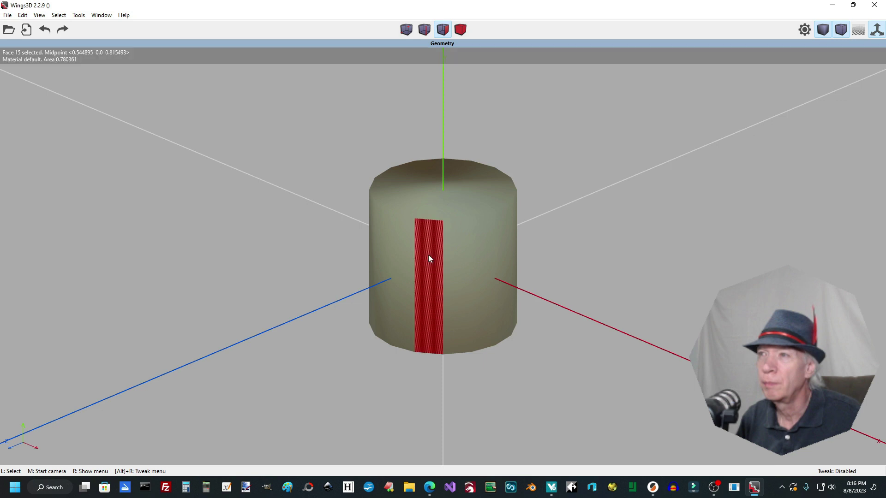
left_click(463, 250)
left_click(483, 250)
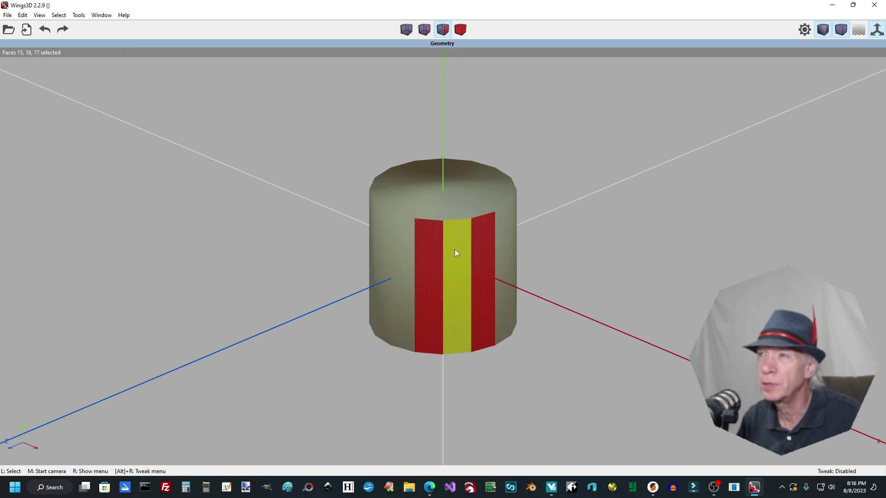
right_click(461, 278)
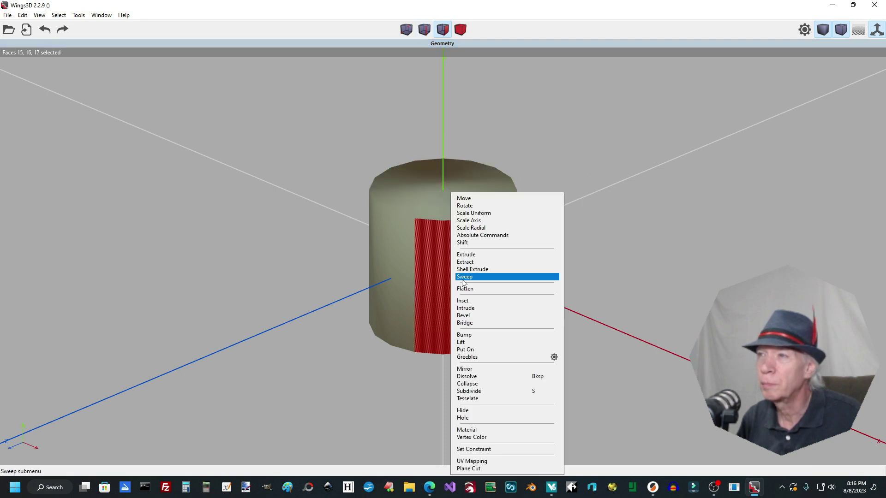
left_click(468, 199)
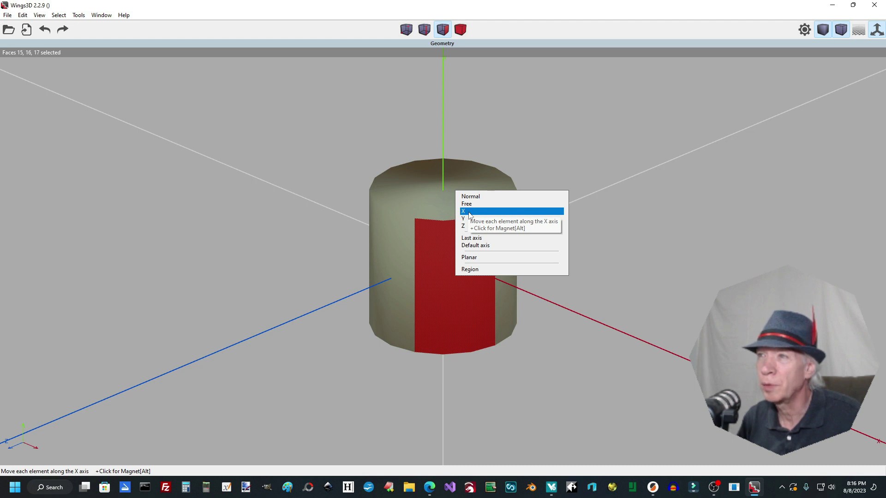
left_click(469, 212)
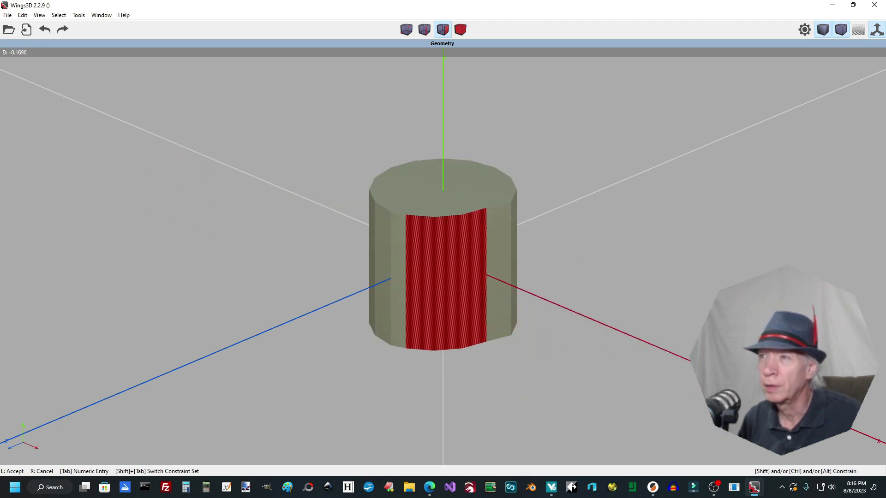
right_click(469, 216)
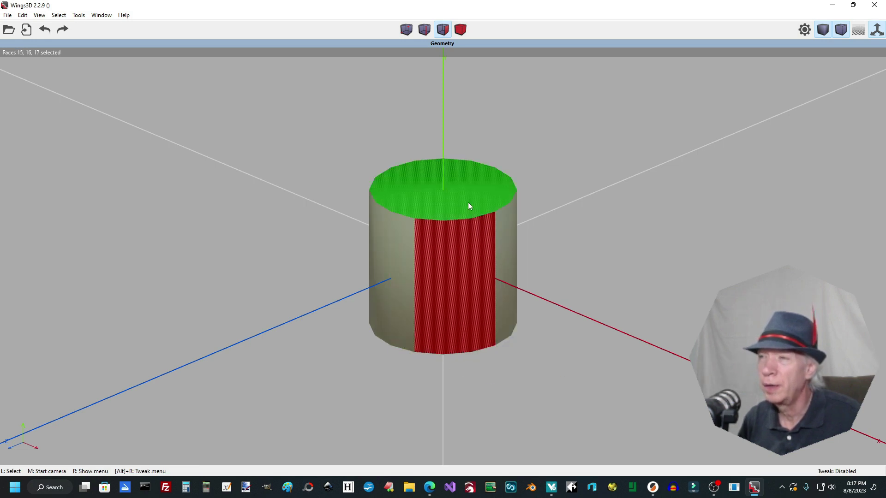
left_click(469, 203)
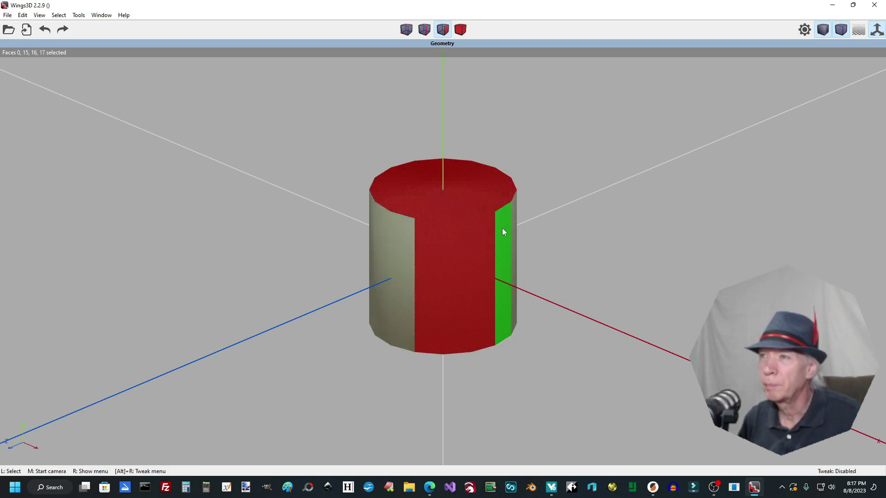
key("space")
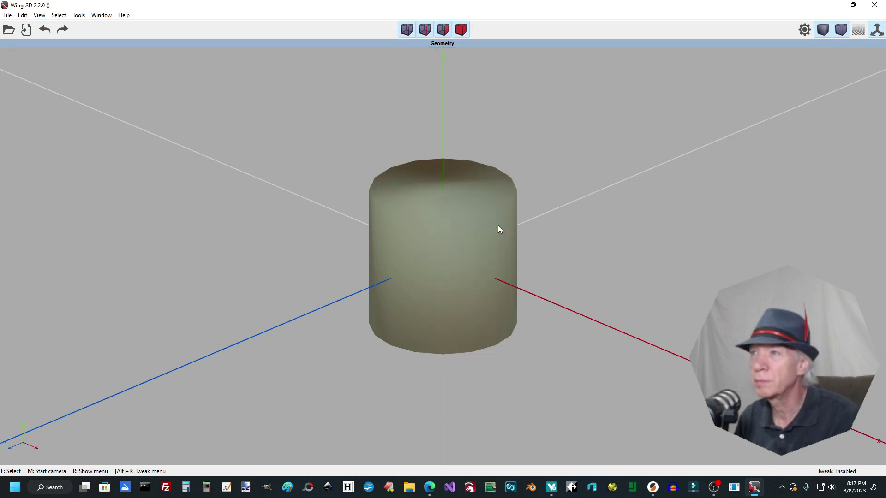
Inset the cylinder's top face slightly to form a thin rim.
left_click(476, 206)
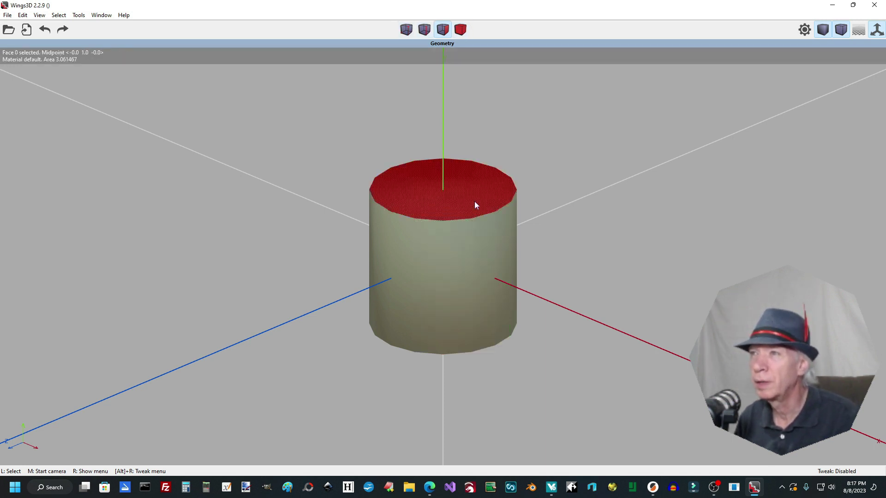
right_click(476, 206)
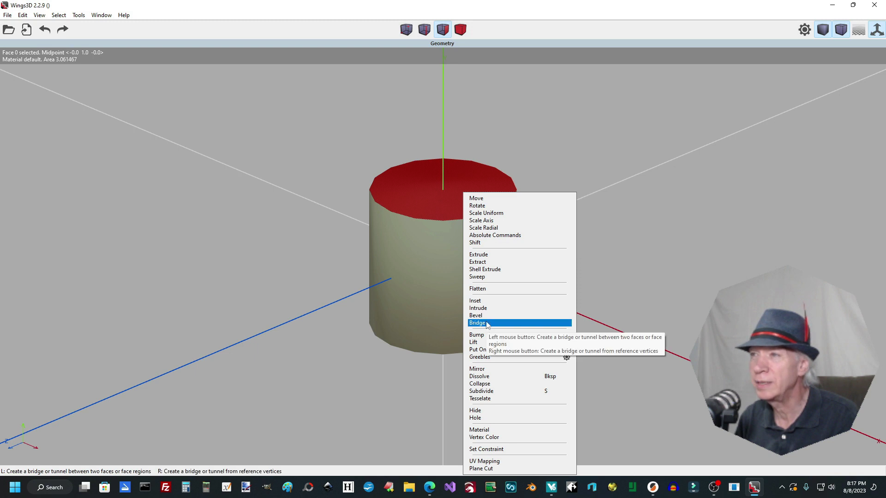
left_click(477, 335)
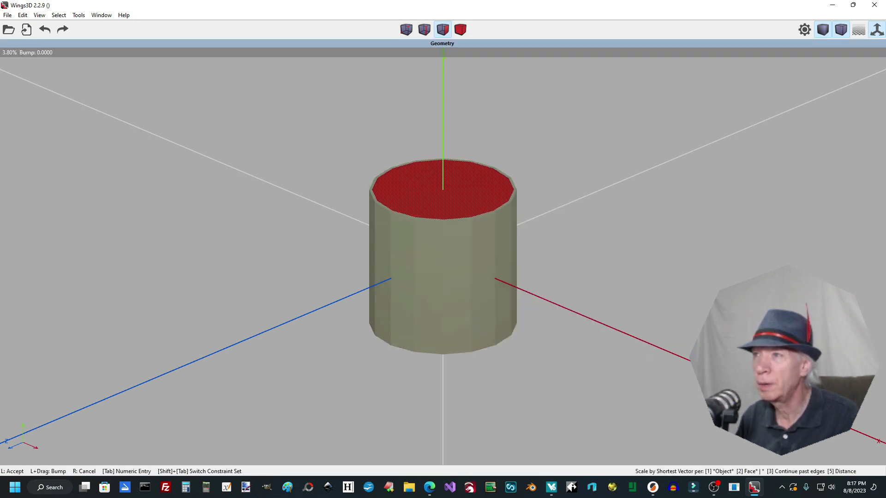
left_click(486, 300)
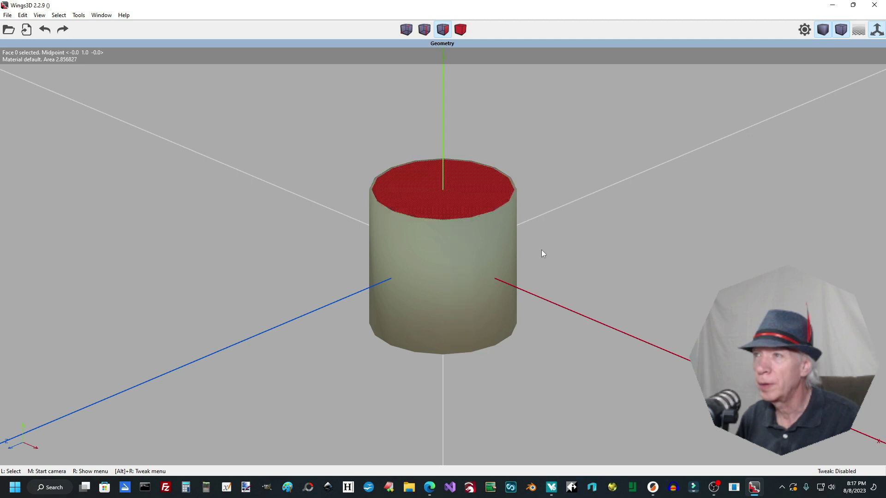
Inset the inner top face again by about 3% to widen the cylinder's rim.
left_click(461, 182)
left_click(461, 182)
right_click(462, 182)
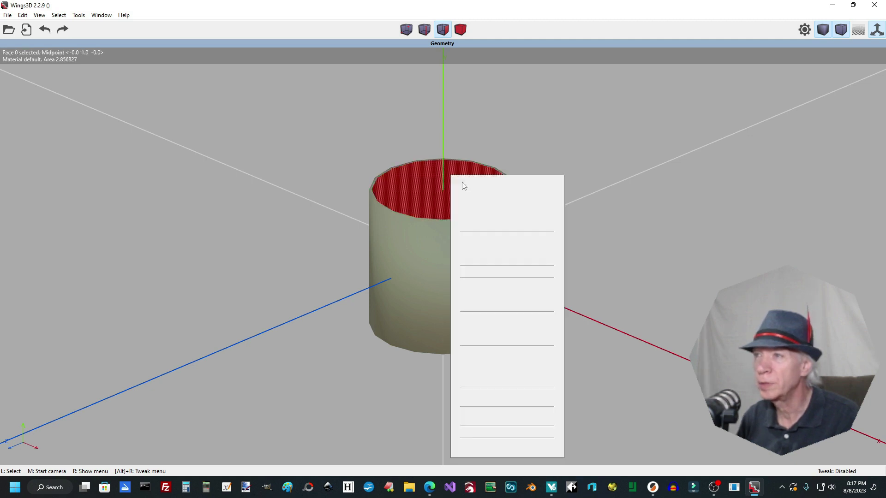
left_click(480, 318)
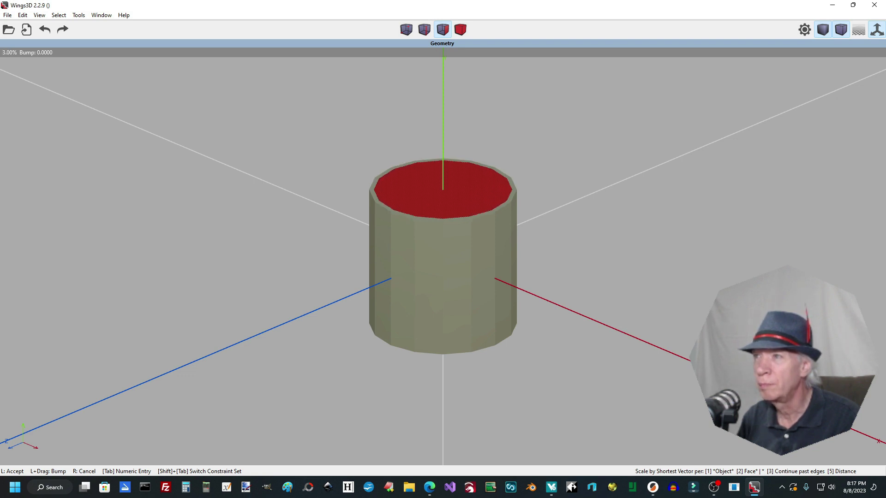
left_click(484, 282)
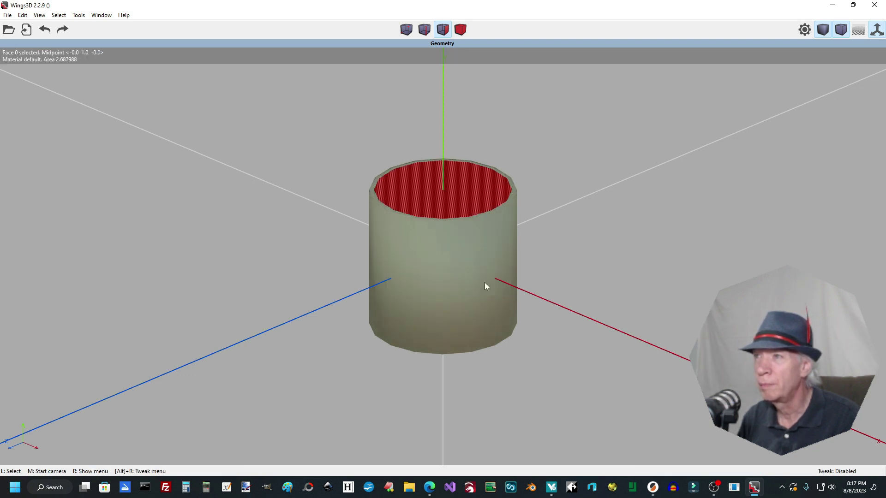
Move the inner top face down along the Y axis by about 1.7 to hollow the cylinder, and inspect the cavity from above.
left_click(450, 197)
left_click(450, 197)
right_click(450, 198)
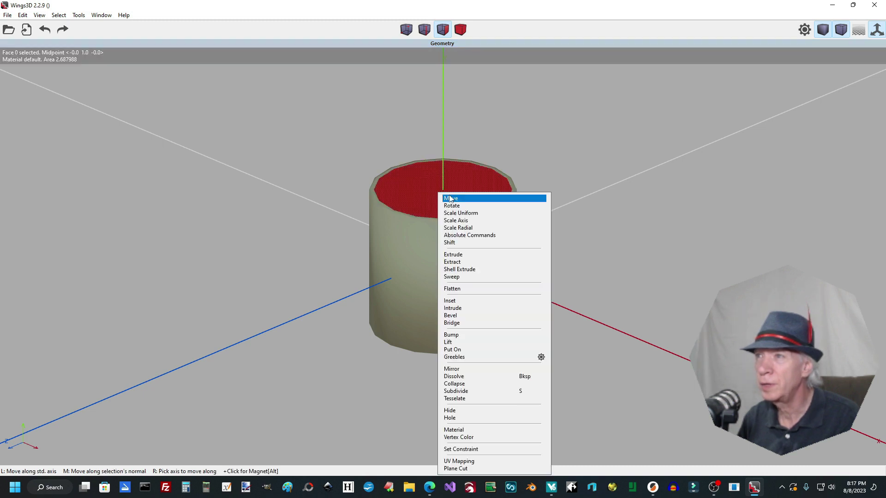
left_click(450, 199)
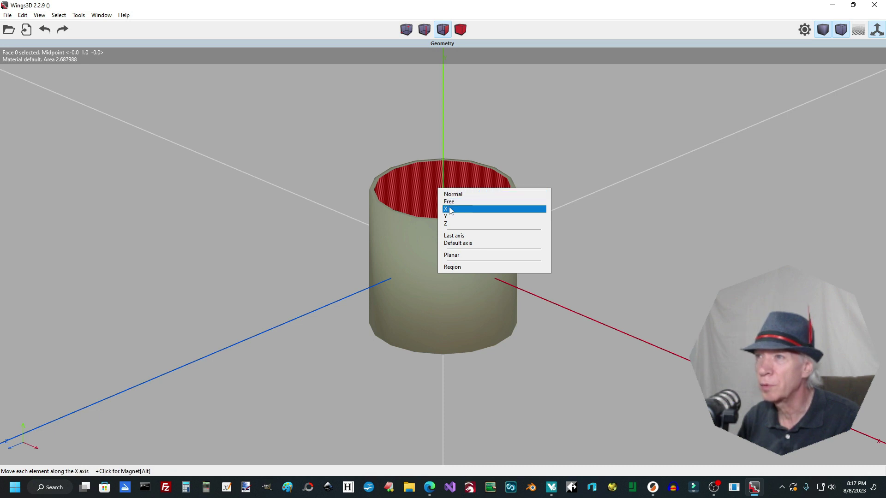
left_click(447, 217)
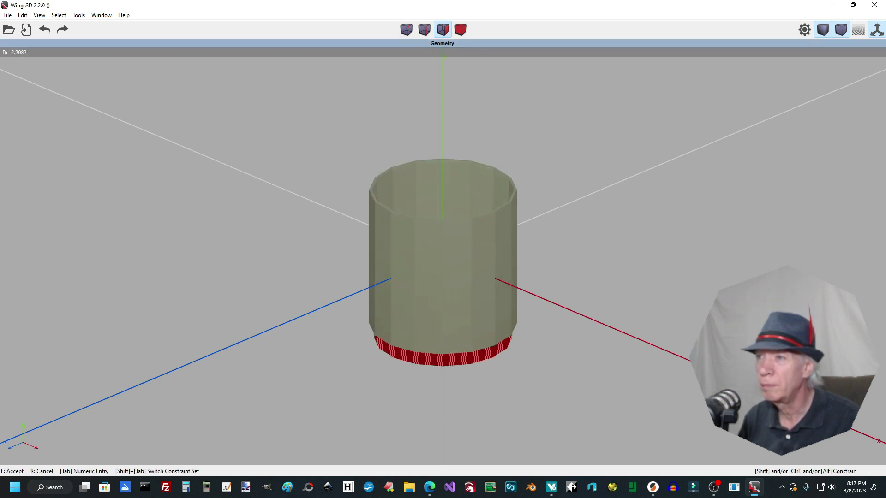
left_click(448, 217)
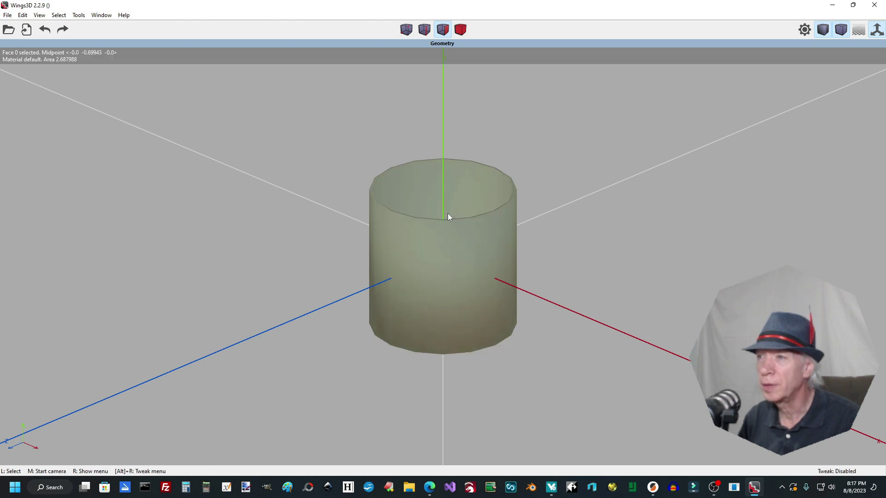
scroll(536, 272, "down", 2)
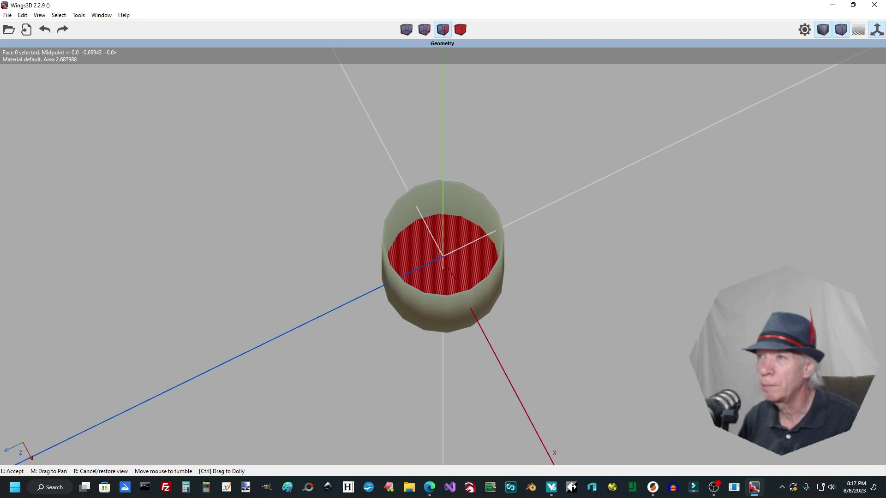
left_click(525, 301)
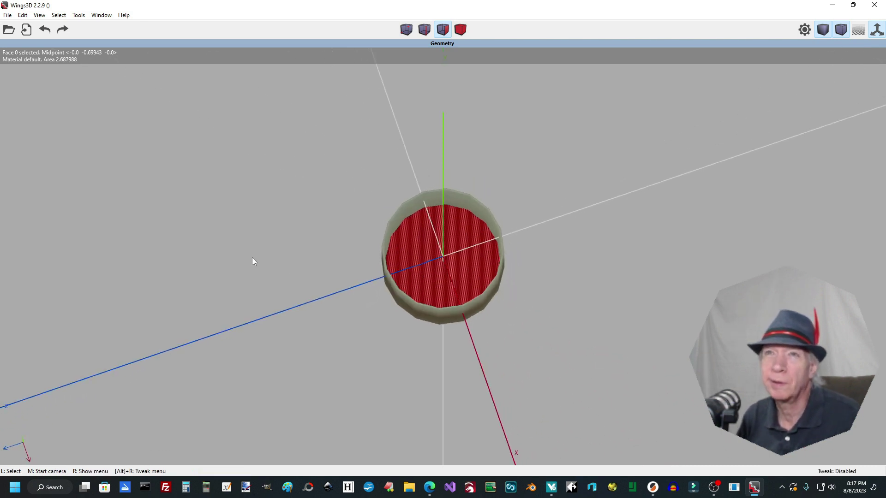
Save the hollow cylinder over the existing myfirstvase-100.wings file in the Wings3D folder.
left_click(7, 16)
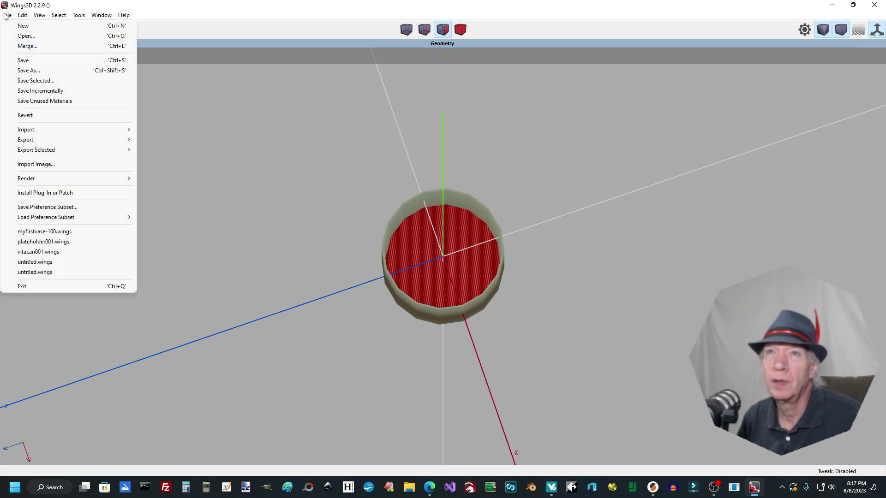
left_click(38, 62)
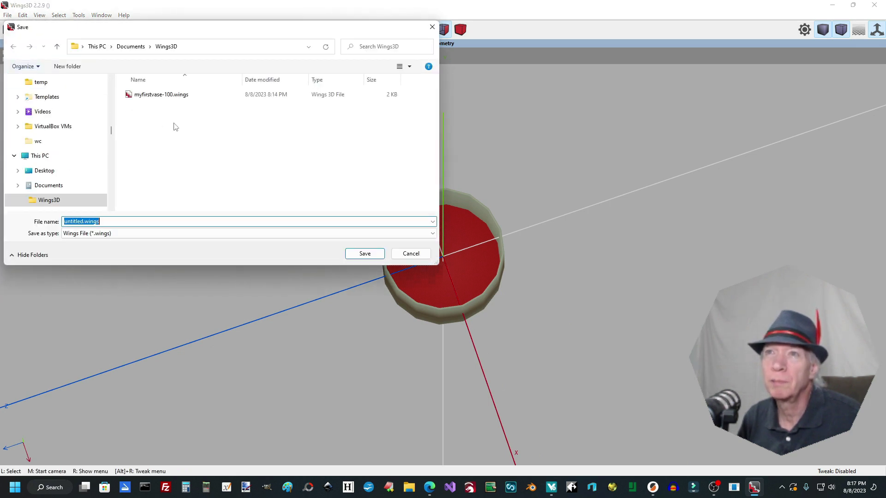
left_click(160, 95)
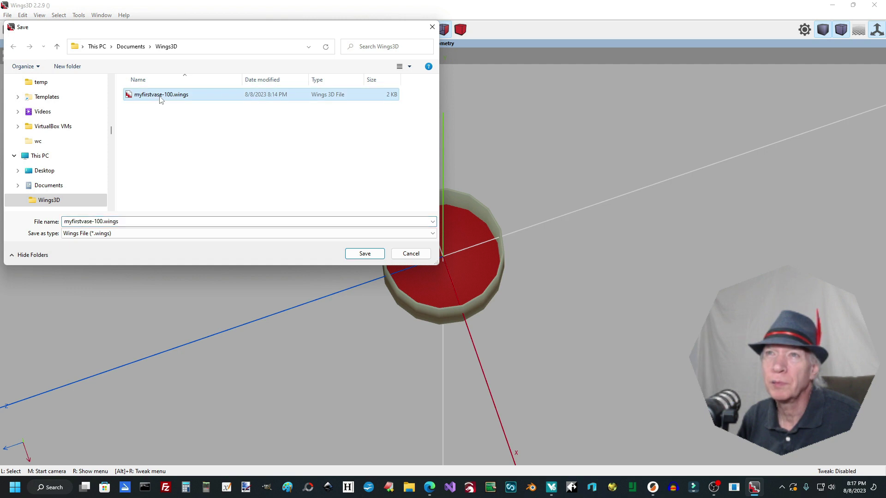
left_click(365, 254)
left_click(463, 241)
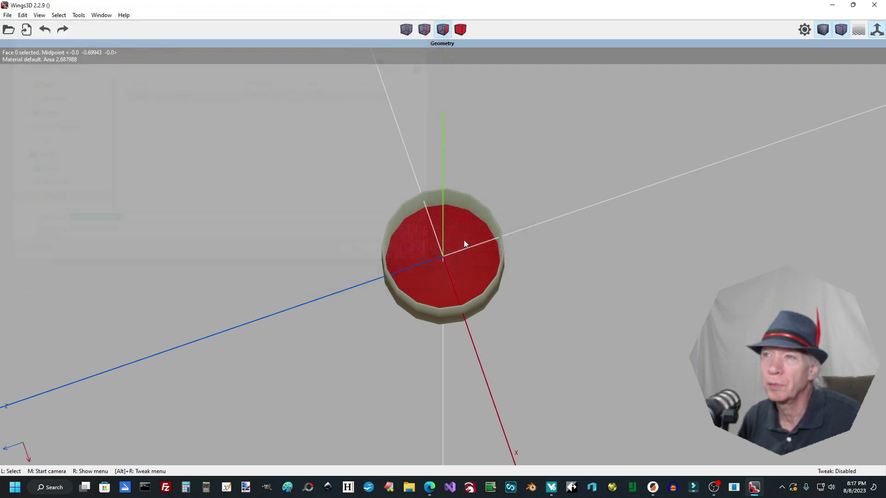
Export the hollow cylinder as STL with one Wings3D unit equal to 1 inch, overwriting myfirstvase-100.stl in the Wings3D folder.
left_click(7, 15)
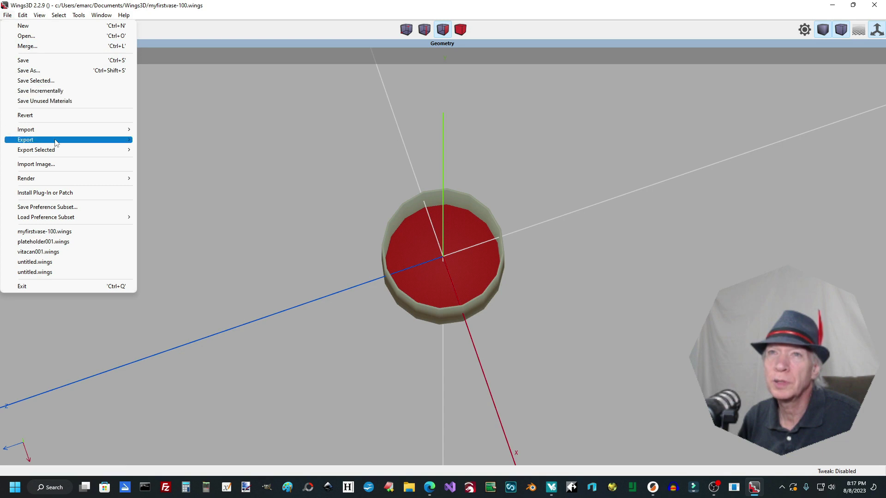
mouse_move(56, 140)
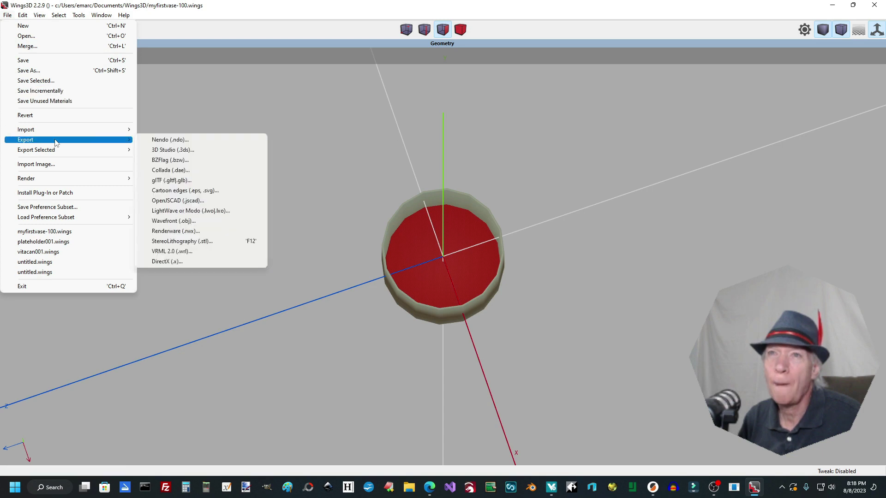
left_click(205, 241)
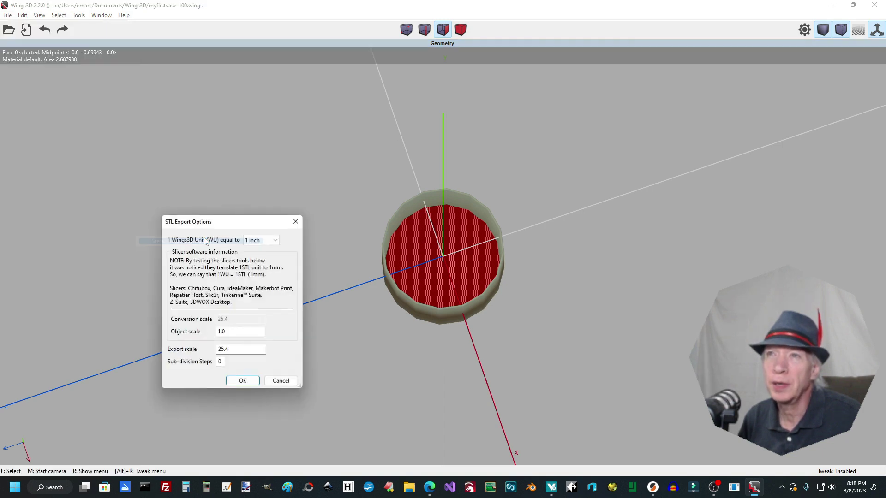
left_click(250, 381)
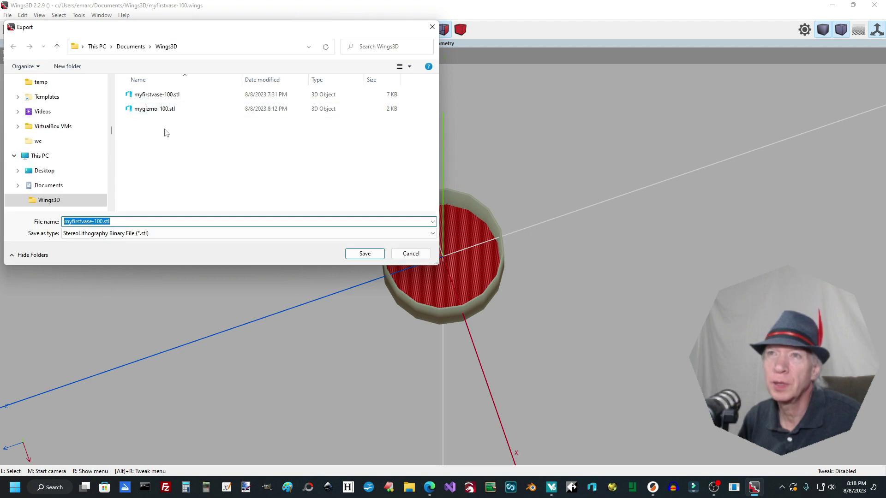
left_click(157, 95)
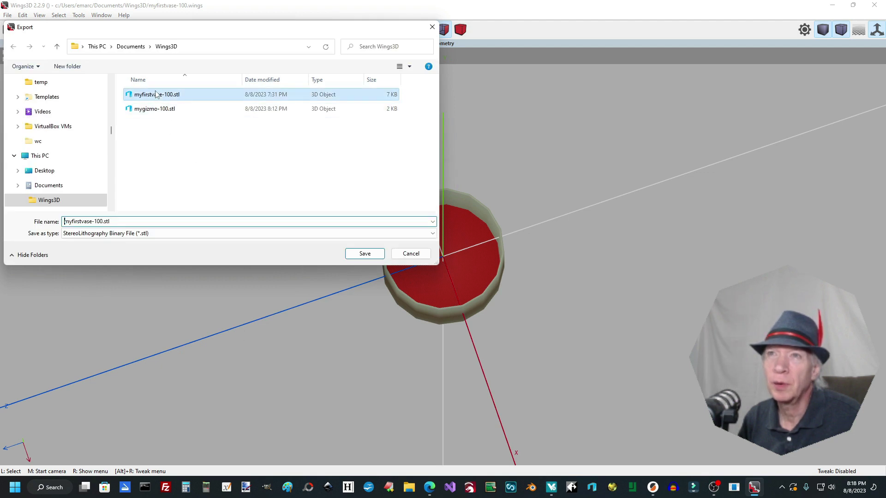
left_click(365, 254)
left_click(465, 243)
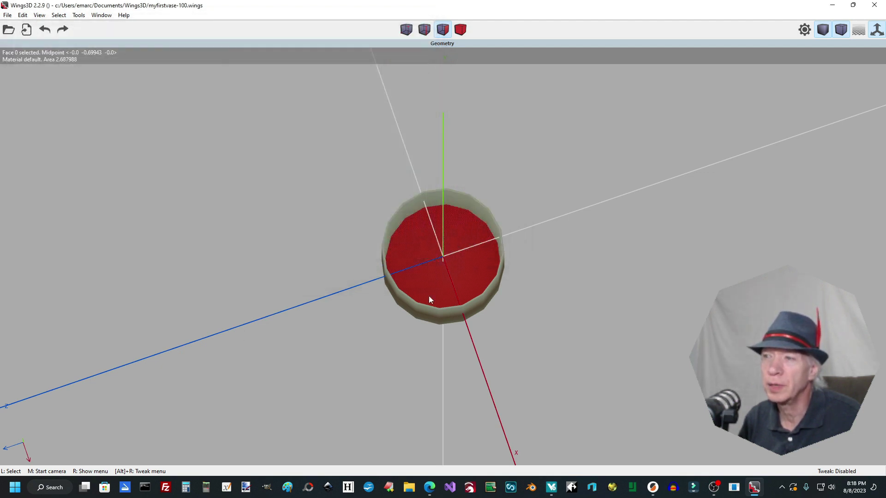
Switch to PrusaSlicer, clear the build plate, and import myfirstvase-100.stl from the Wings3D folder.
left_click(657, 488)
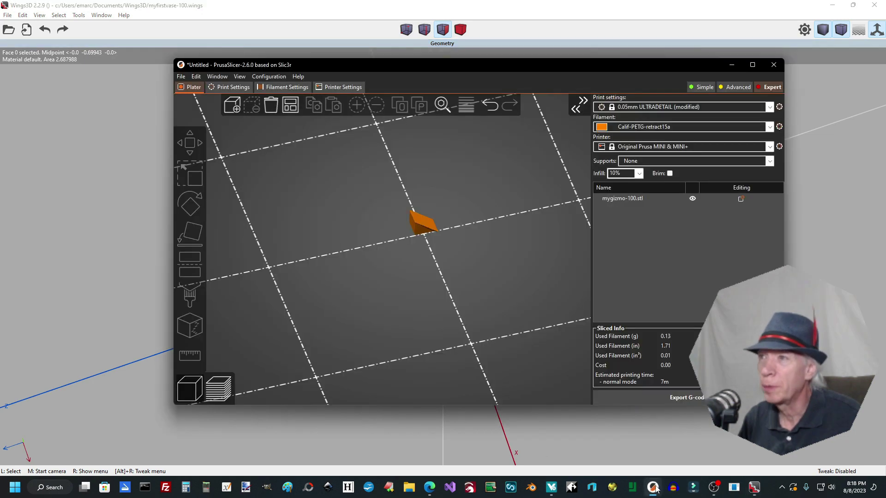
left_click(273, 108)
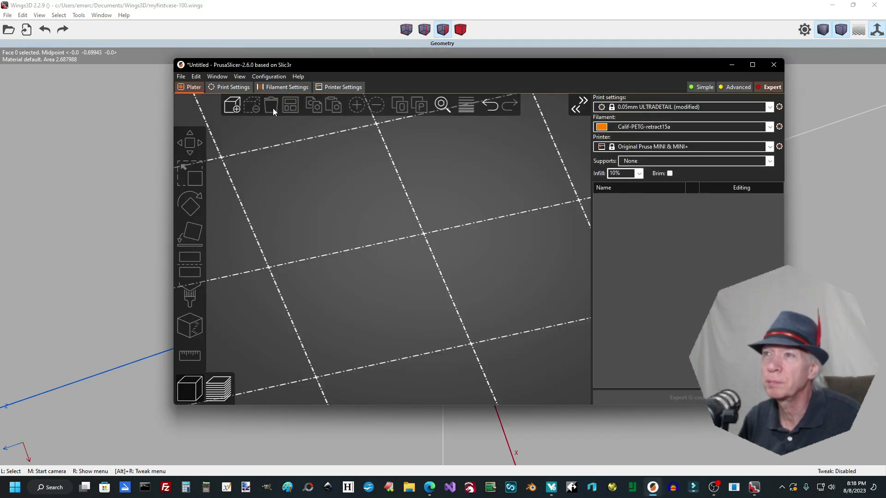
left_click(235, 107)
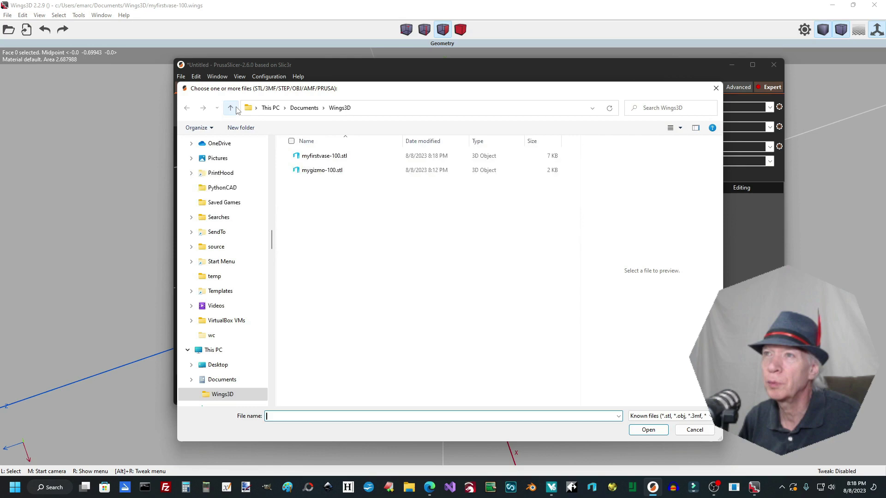
double_click(306, 156)
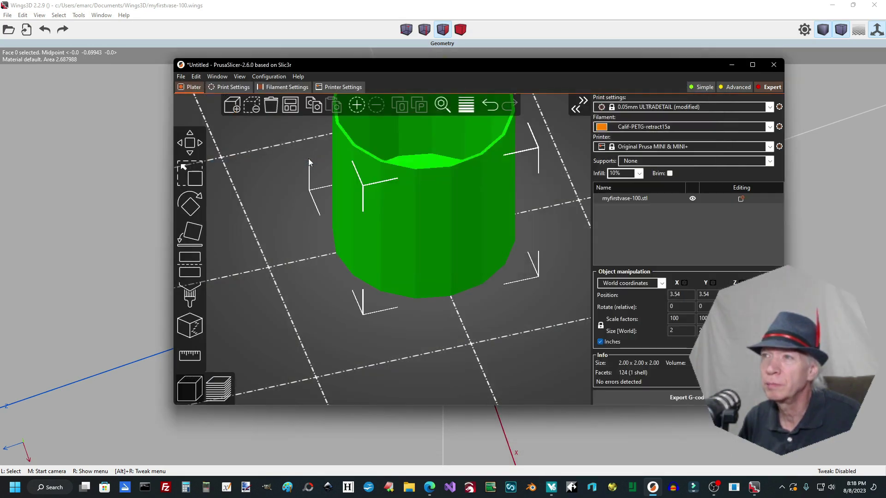
scroll(395, 292, "down", 3)
scroll(395, 291, "up", 2)
scroll(394, 290, "down", 2)
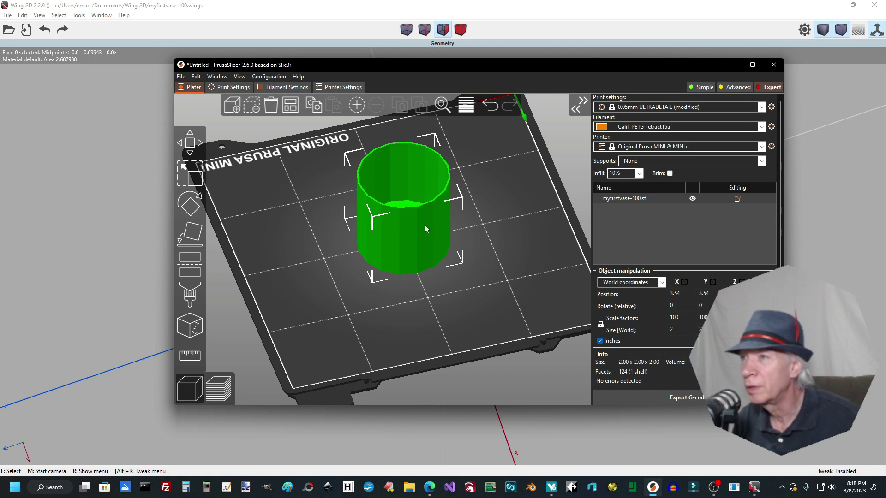
left_click(514, 267)
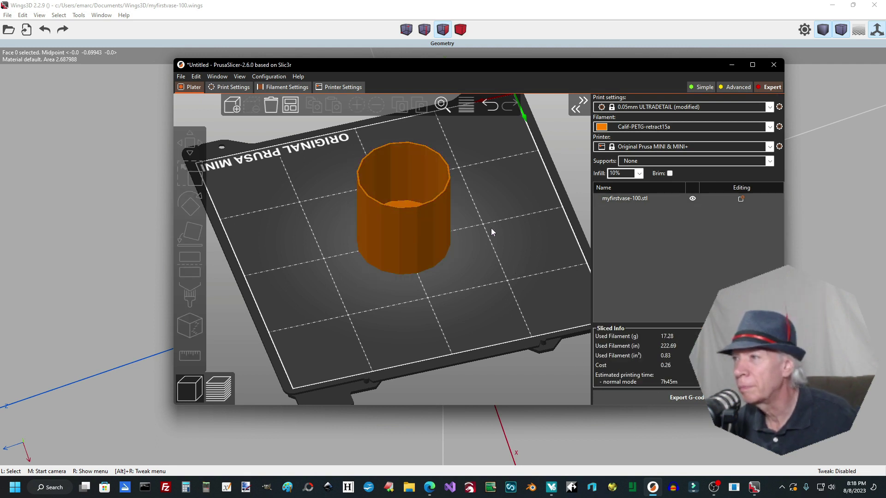
left_click_drag(469, 250, 470, 252)
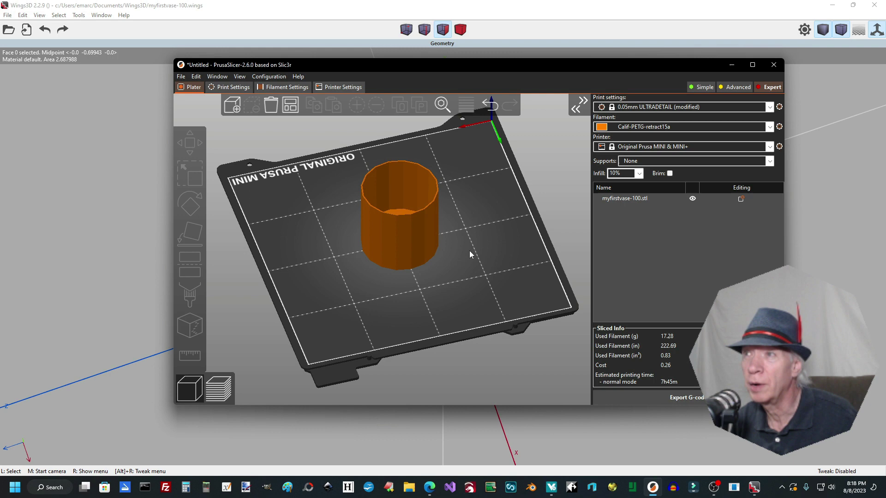
Unlock the vase's proportional scaling and set its world Z size to 1 inch, keeping X and Y independent.
left_click(419, 241)
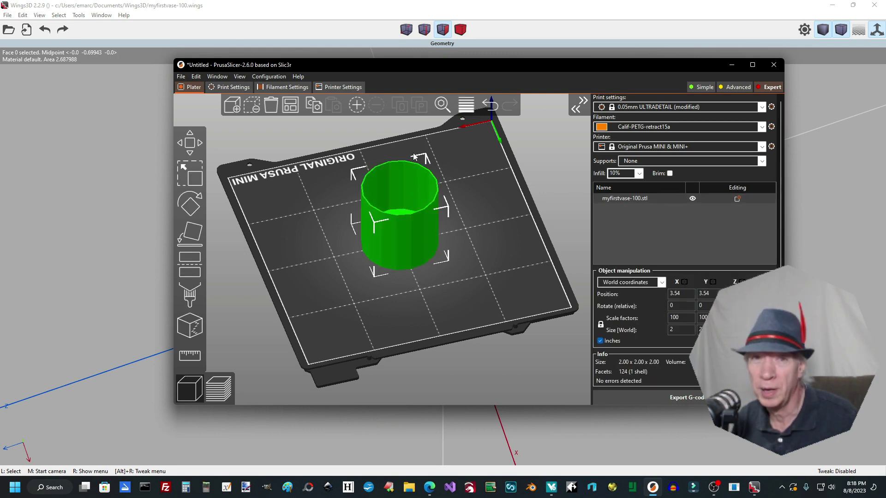
left_click(600, 325)
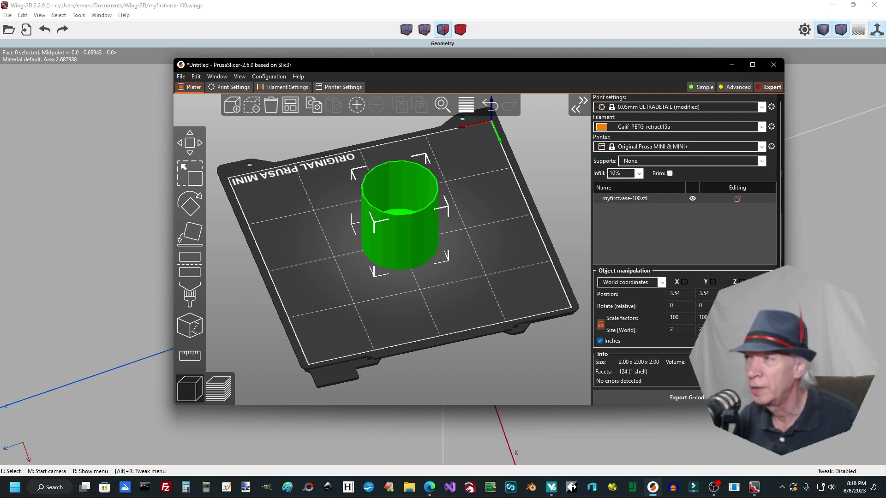
left_click(739, 329)
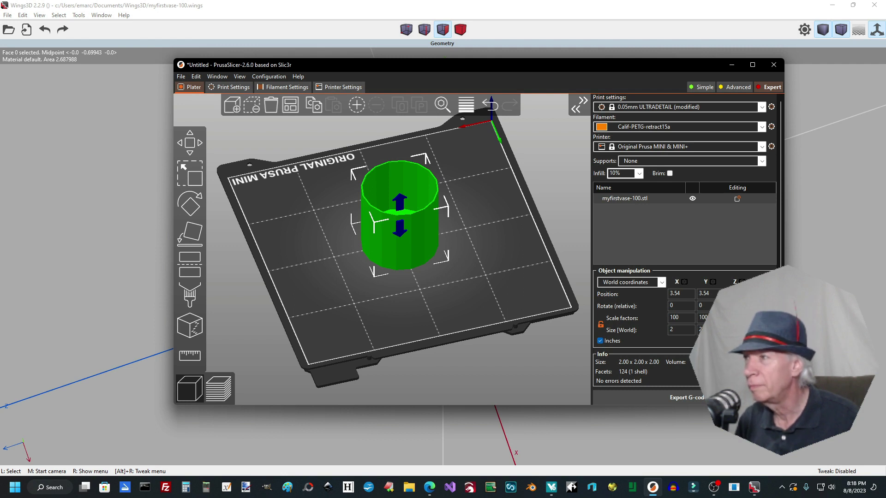
key("Tab")
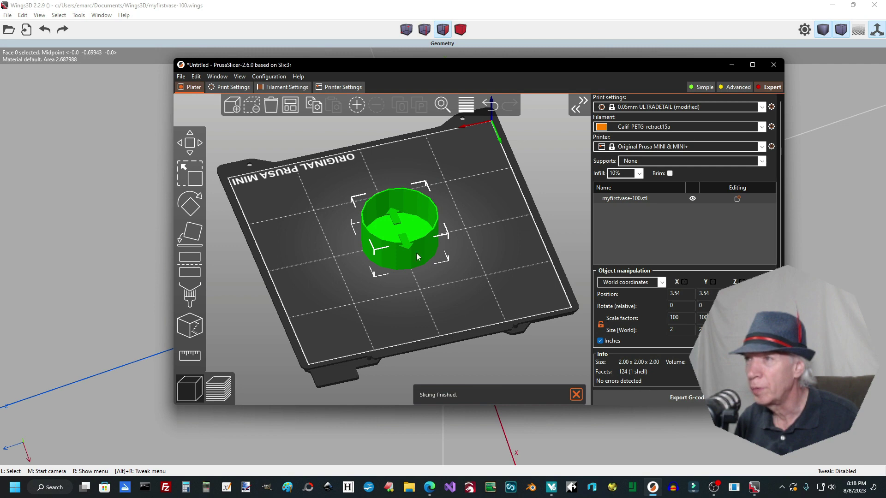
left_click(425, 267)
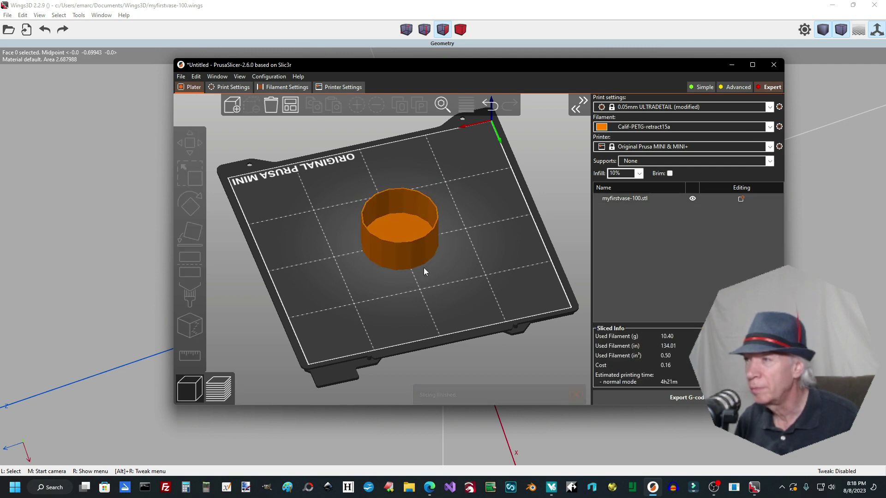
left_click(412, 261)
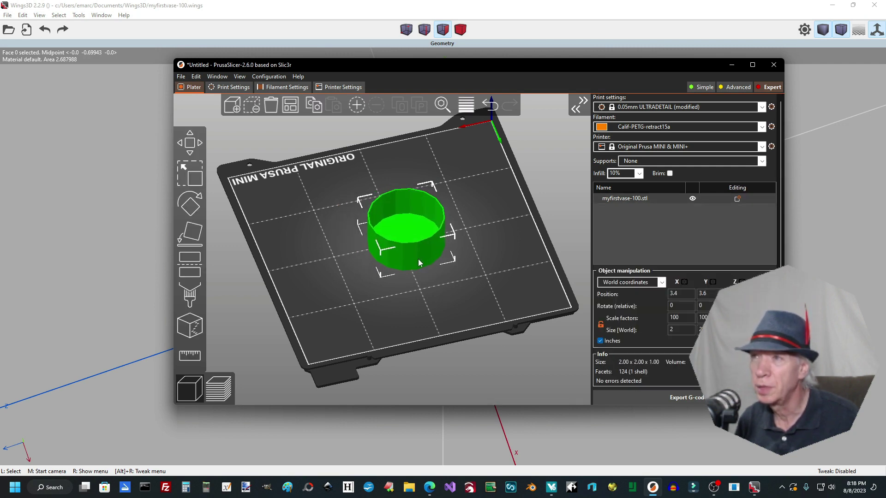
Preview the sliced vase and lower the displayed layers to about 2.15 mm to examine the base infill.
right_click_drag(433, 312, 383, 316)
mouse_move(383, 312)
left_mouse_down()
mouse_move(417, 309)
mouse_move(370, 304)
mouse_move(357, 264)
mouse_move(380, 324)
left_mouse_up()
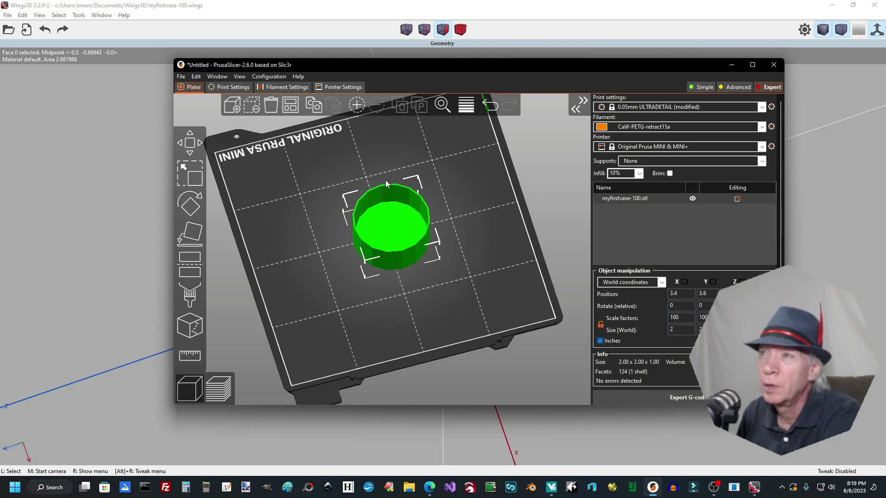
left_click_drag(314, 221, 409, 266)
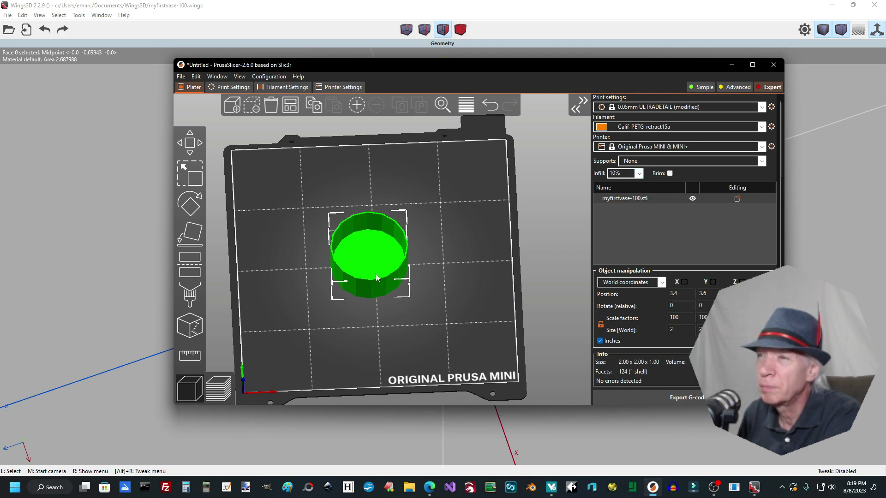
left_click(219, 387)
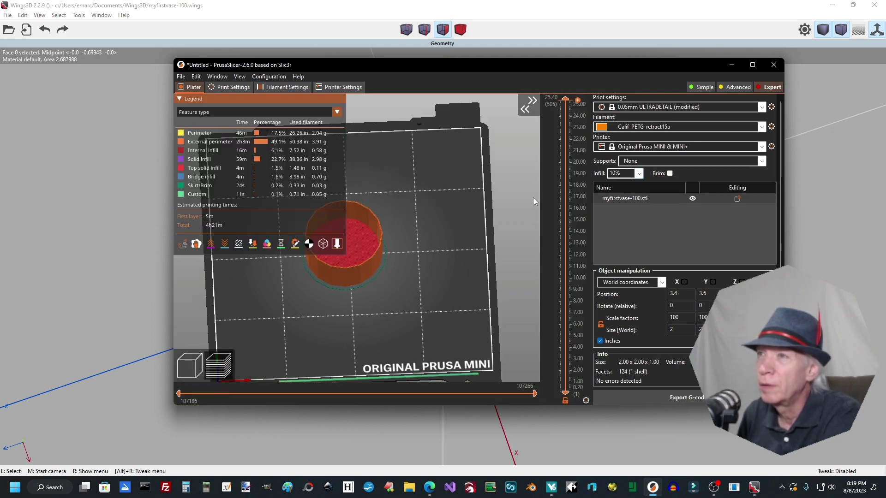
left_click_drag(564, 100, 534, 369)
left_click_drag(303, 319, 364, 322)
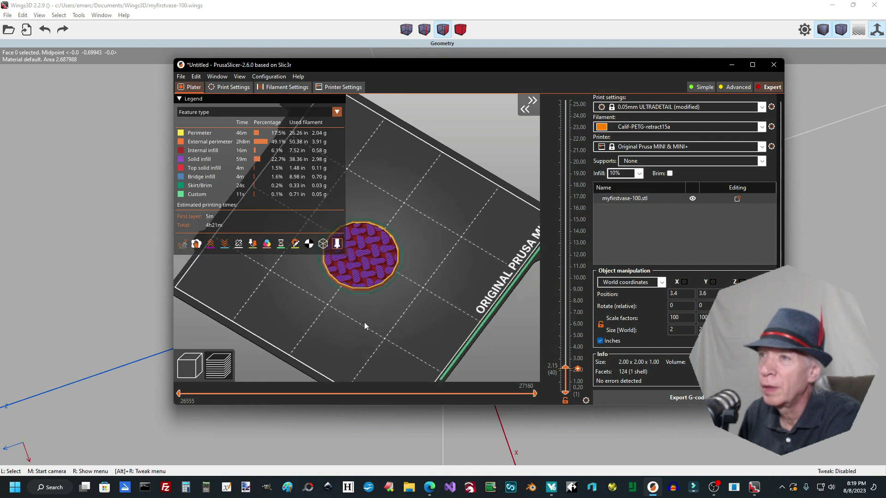
left_click_drag(379, 234, 410, 300)
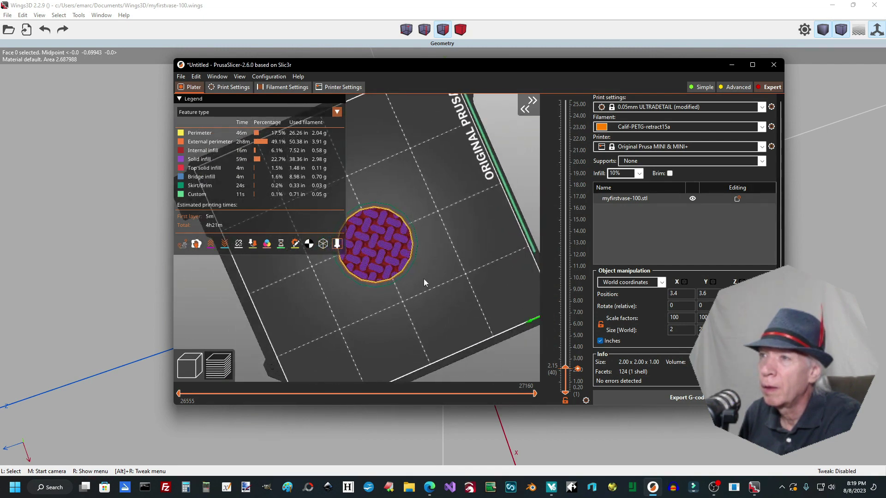
Move the vase near the plate's corner at about X 1.39, Y 1.75 inches, and preview its sliced layers up to about 8.55 mm.
left_click(189, 365)
left_click_drag(406, 262, 502, 304)
left_click(214, 389)
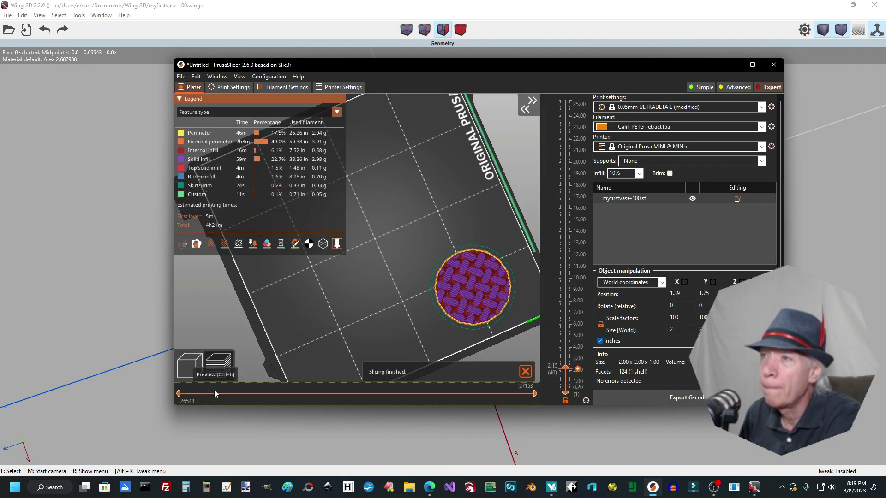
left_click_drag(565, 368, 565, 294)
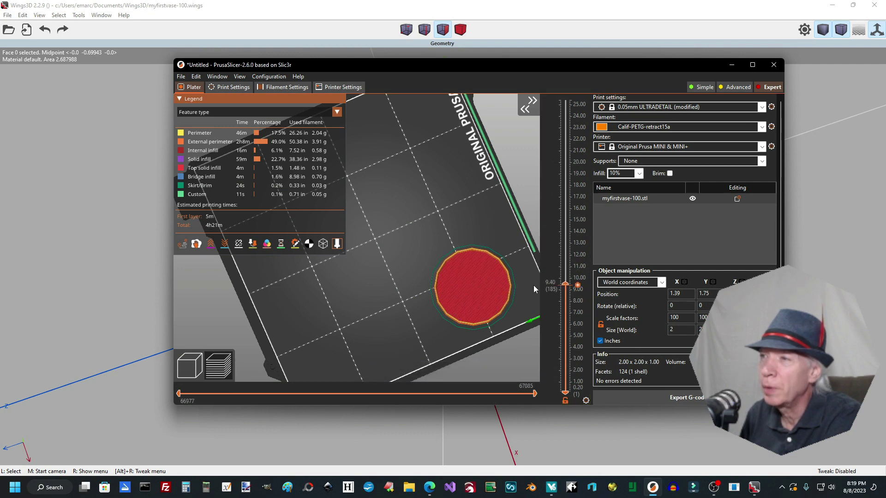
Step the displayed layer's toolpath back to G-code line 64626 and examine the tool position around the vase wall.
left_click_drag(535, 396, 376, 368)
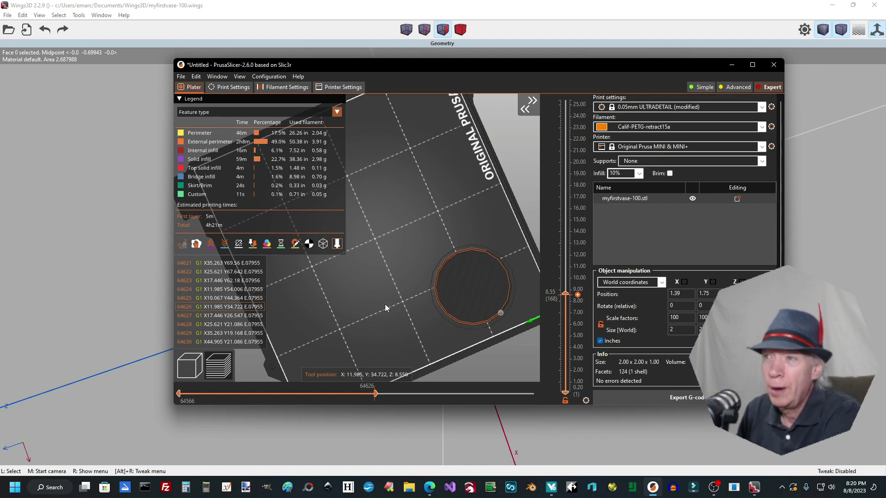
left_click_drag(385, 308, 333, 276)
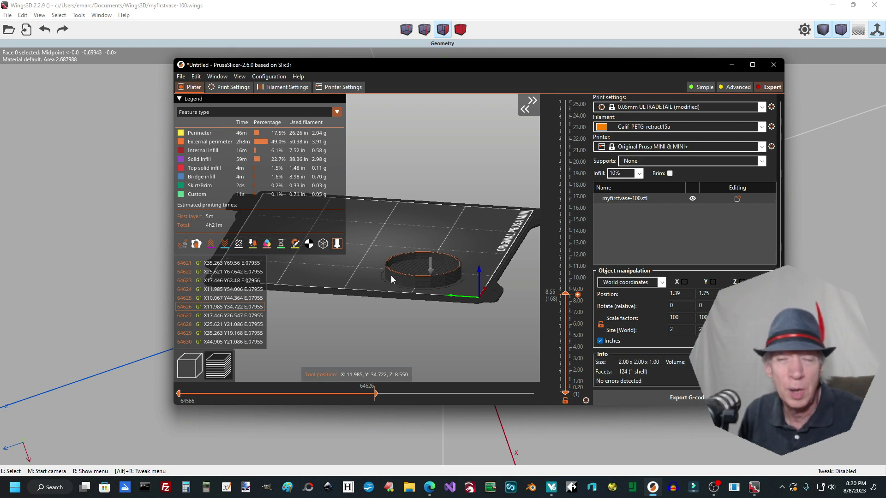
left_click_drag(353, 284, 350, 292)
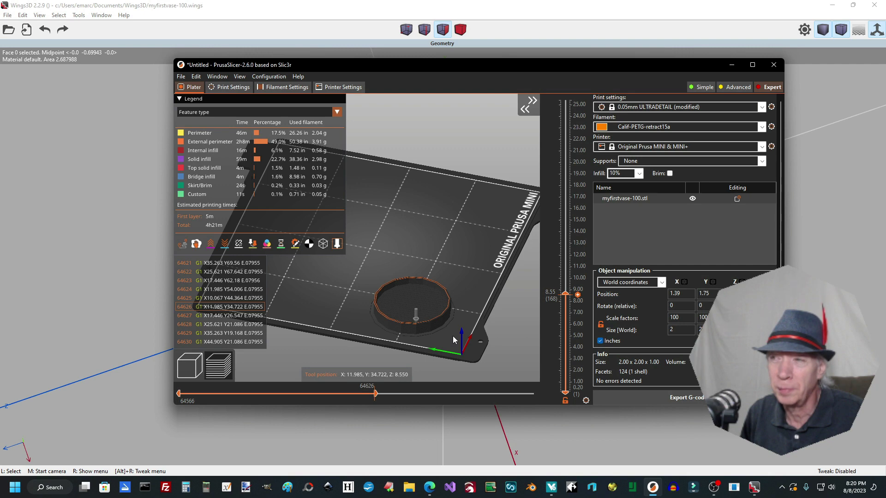
left_click_drag(455, 333, 432, 337)
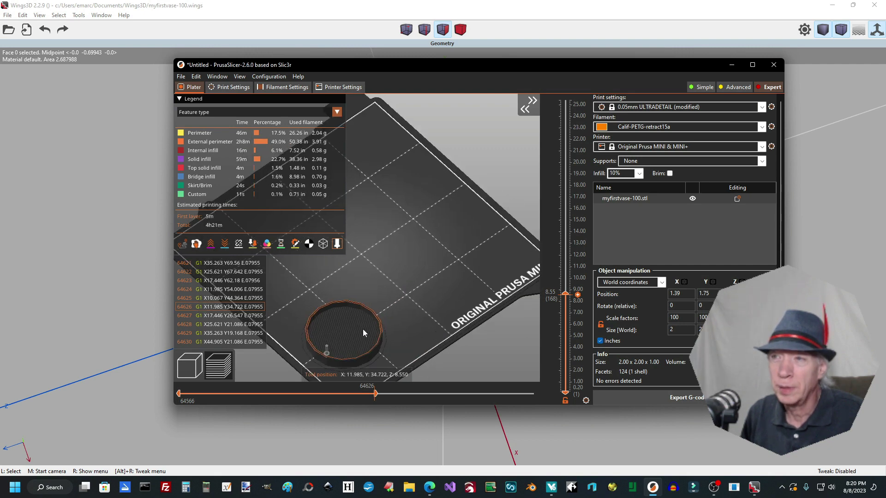
mouse_move(361, 311)
left_mouse_down()
mouse_move(377, 273)
mouse_move(364, 309)
left_mouse_up()
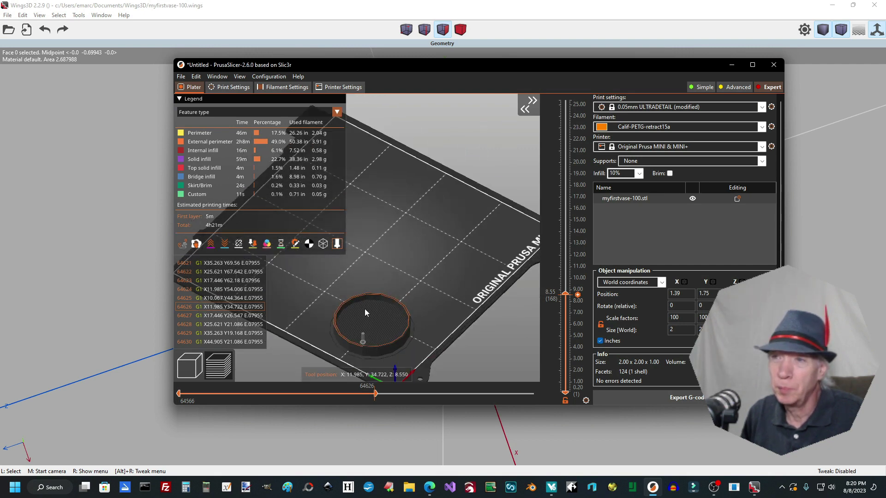
Return to the model editing view and move the vase to the plate's middle at about X 3.55, Y 3.2 inches.
left_click(189, 365)
left_click_drag(423, 312, 428, 240)
left_click_drag(403, 343, 392, 339)
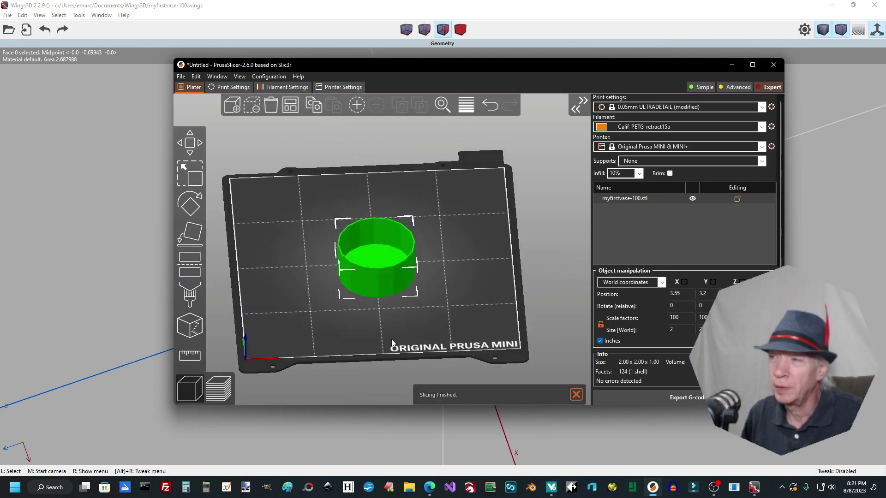
Export the G-code as vase.gcode to the Wings3D folder and open that file in EditPlus.
left_click(682, 398)
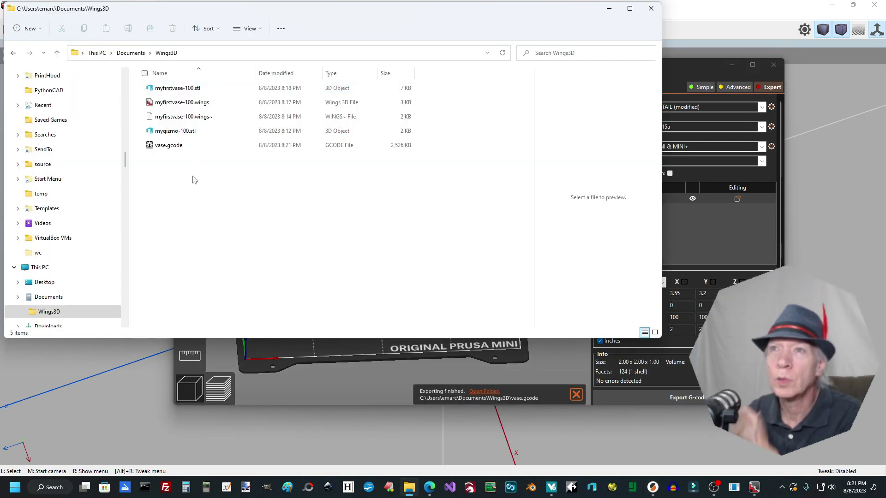
left_click(179, 146)
right_click(179, 148)
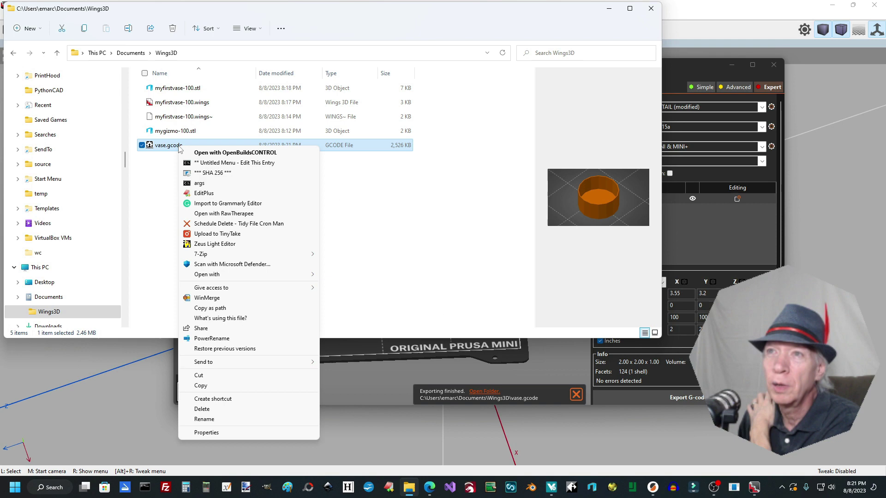
left_click(210, 193)
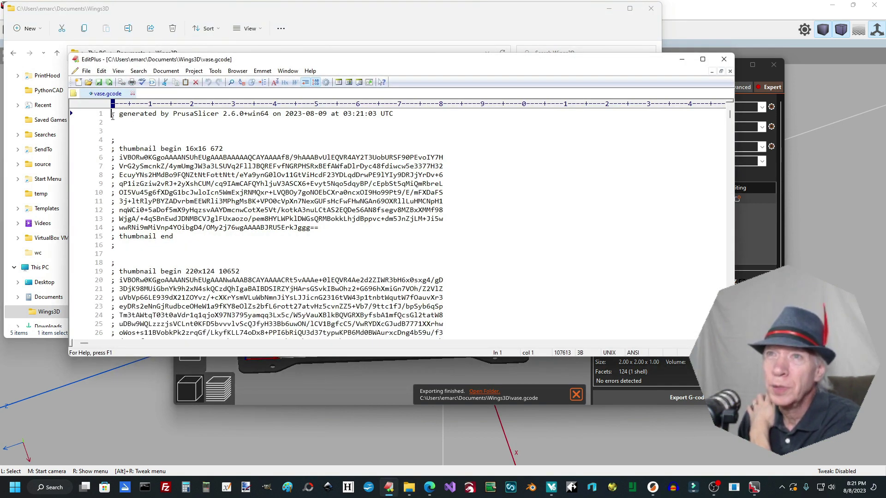
Examine the beginning of vase.gcode, from the thumbnail data through the printer setup commands, including the G90 absolute-coordinates line.
scroll(124, 184, "down", 14)
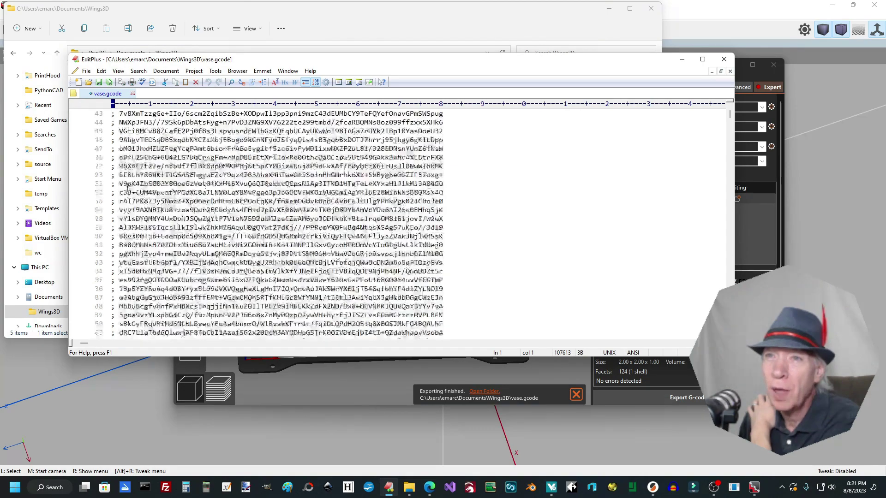
scroll(128, 185, "down", 20)
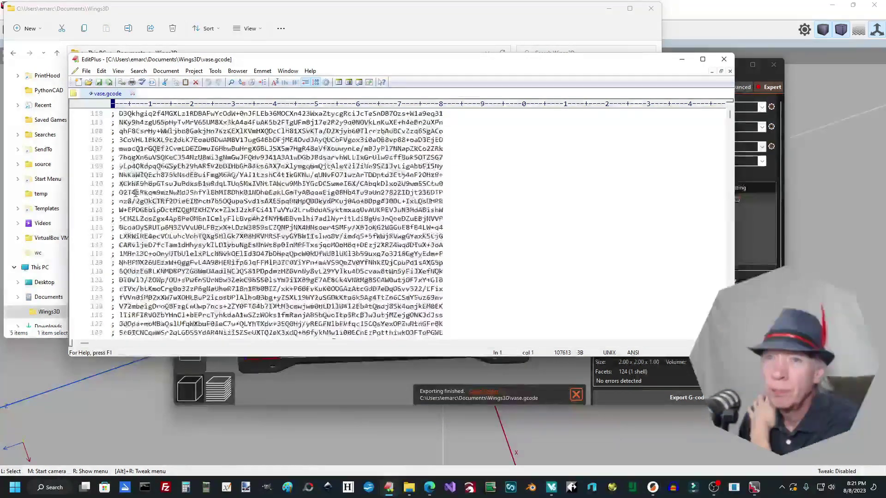
scroll(136, 193, "down", 14)
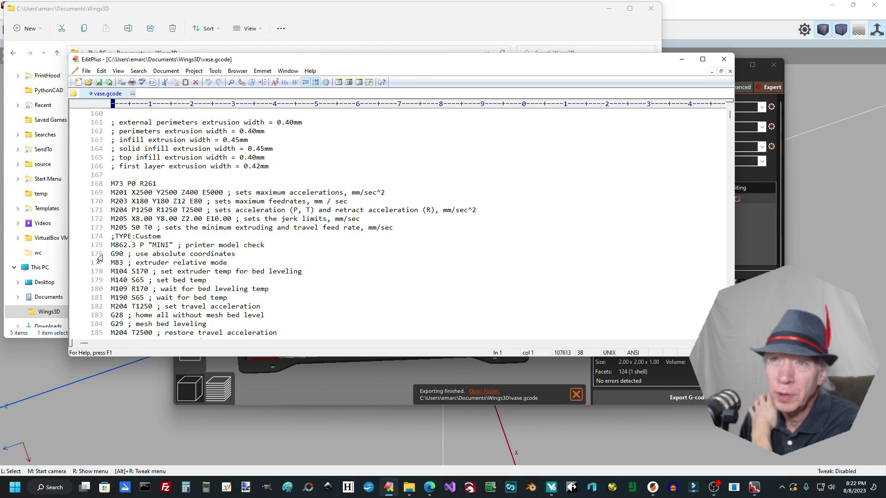
left_click_drag(111, 254, 163, 254)
scroll(157, 261, "down", 5)
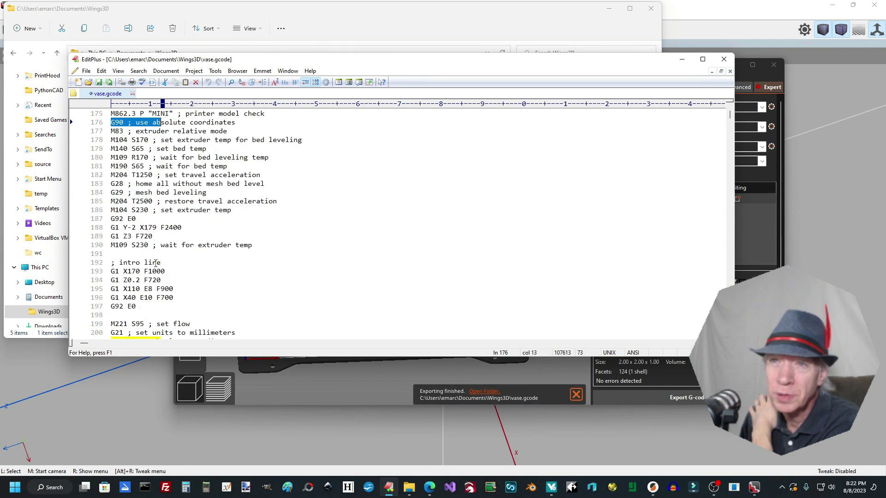
scroll(156, 263, "down", 3)
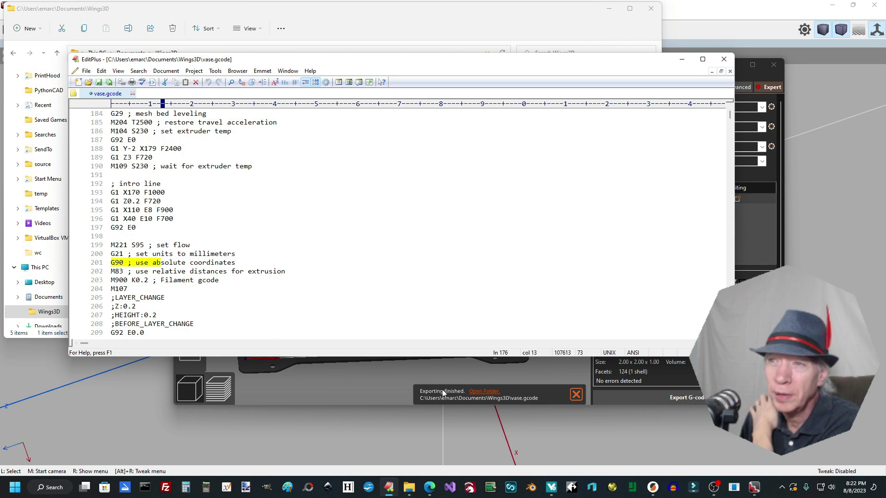
Compare the G-code with the plate in PrusaSlicer, then read on through the skirt and G1 toolpath moves in EditPlus.
left_click(405, 397)
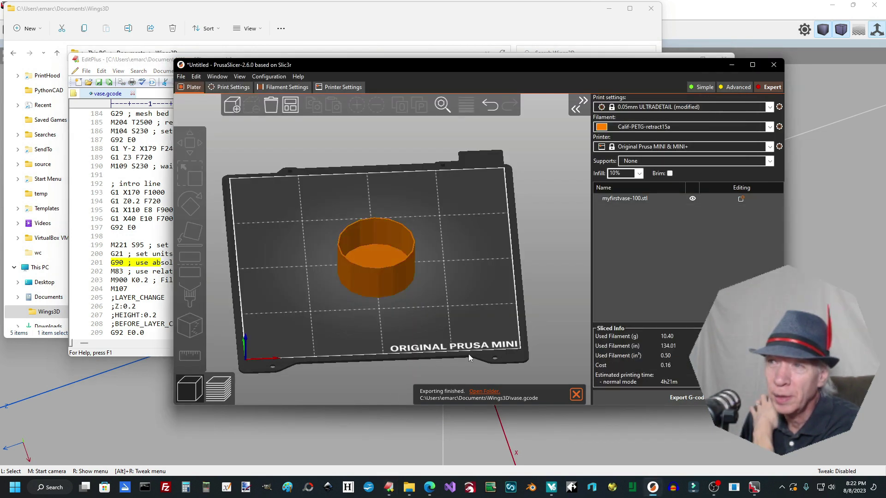
left_click(171, 289)
scroll(177, 282, "down", 1)
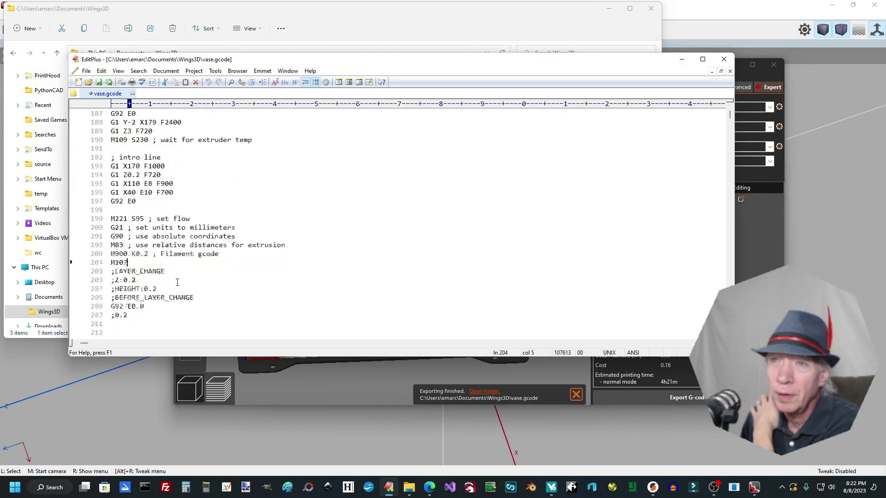
scroll(177, 282, "down", 12)
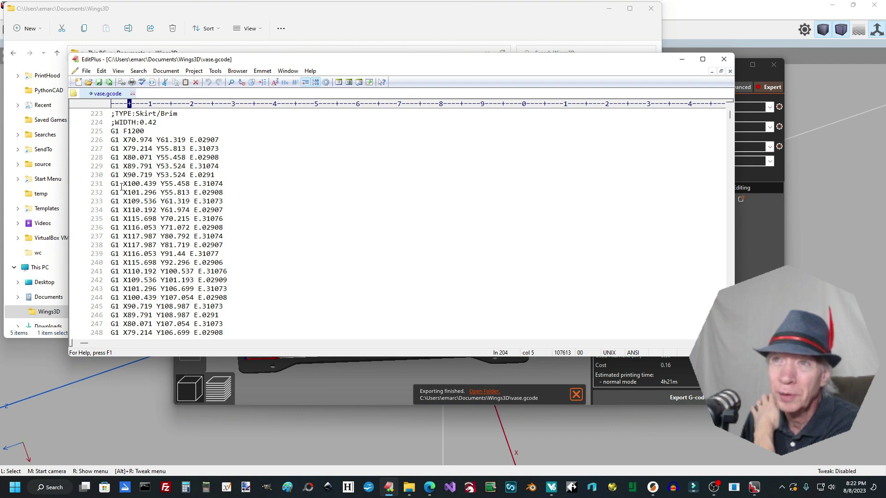
scroll(135, 263, "down", 20)
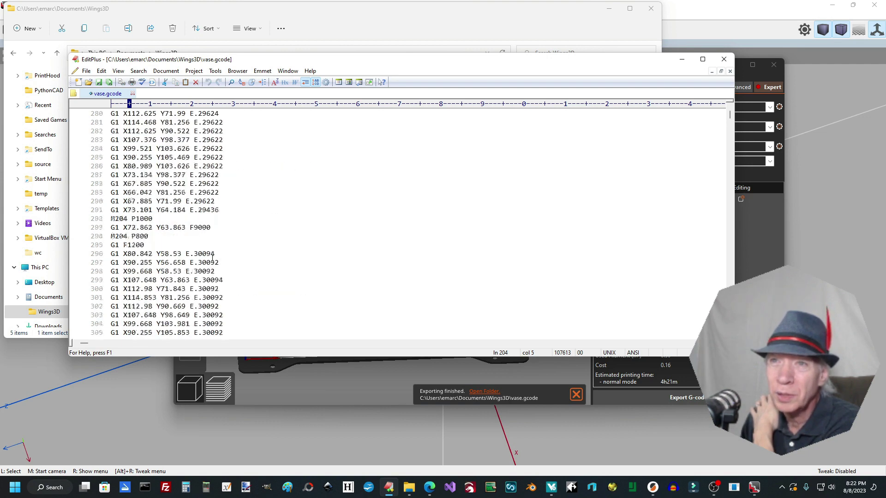
scroll(213, 258, "down", 20)
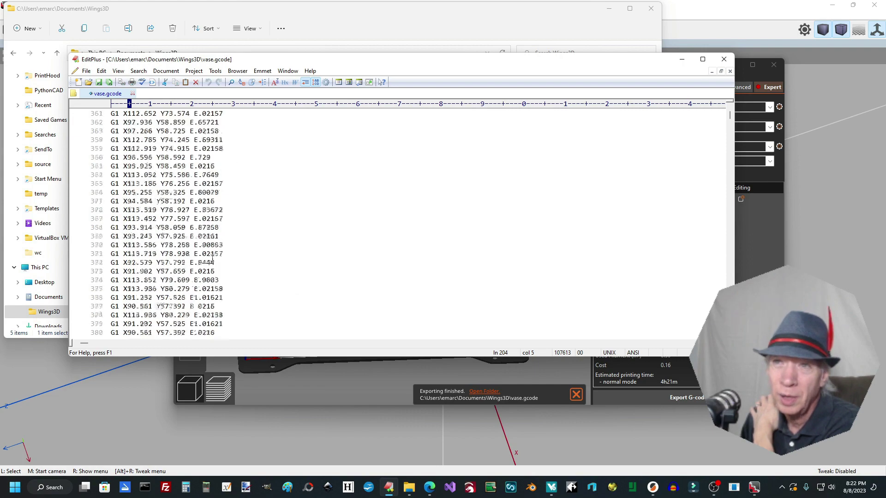
scroll(212, 258, "down", 20)
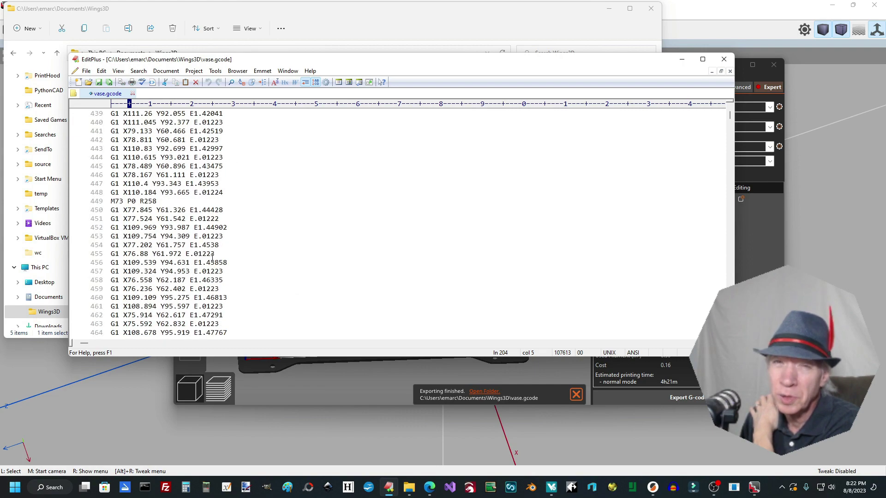
scroll(212, 257, "down", 15)
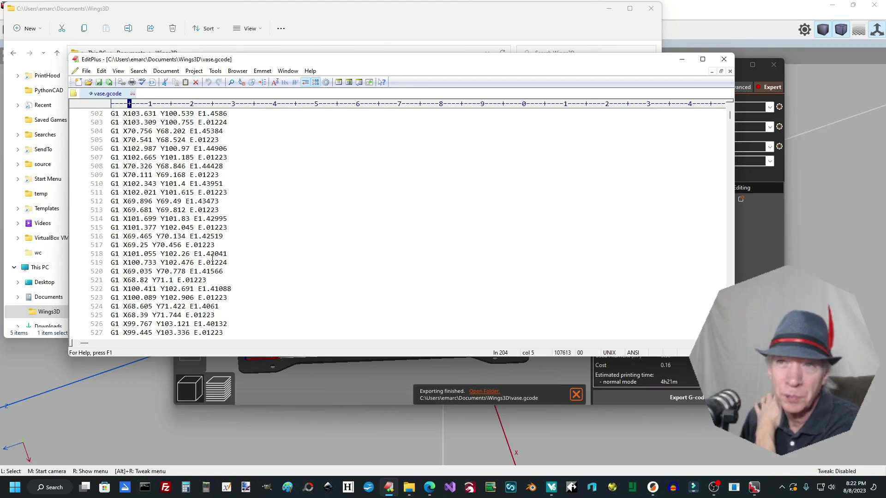
scroll(212, 257, "down", 16)
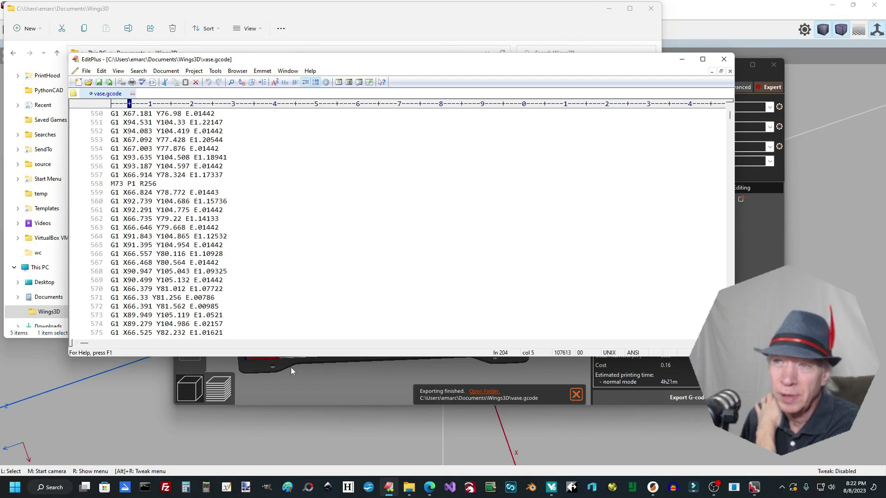
Switch to PrusaSlicer, select the vase, and set the infill to 90%.
left_click(291, 367)
left_click(370, 283)
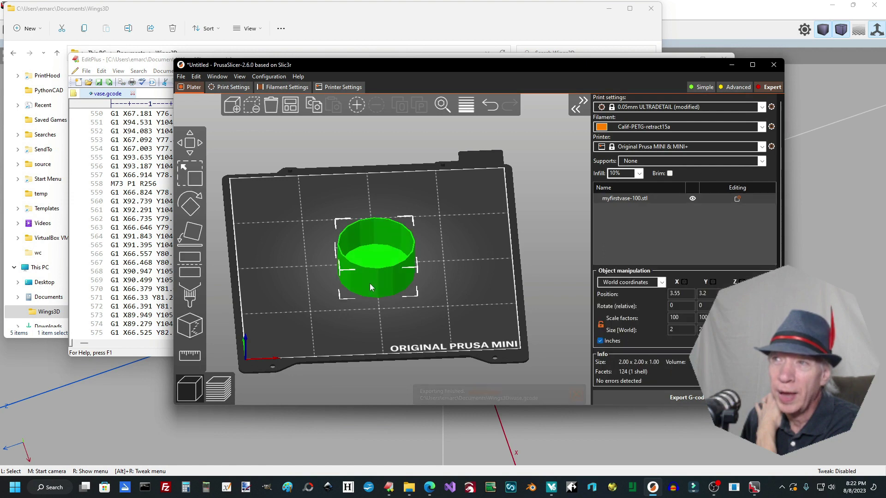
left_click(640, 174)
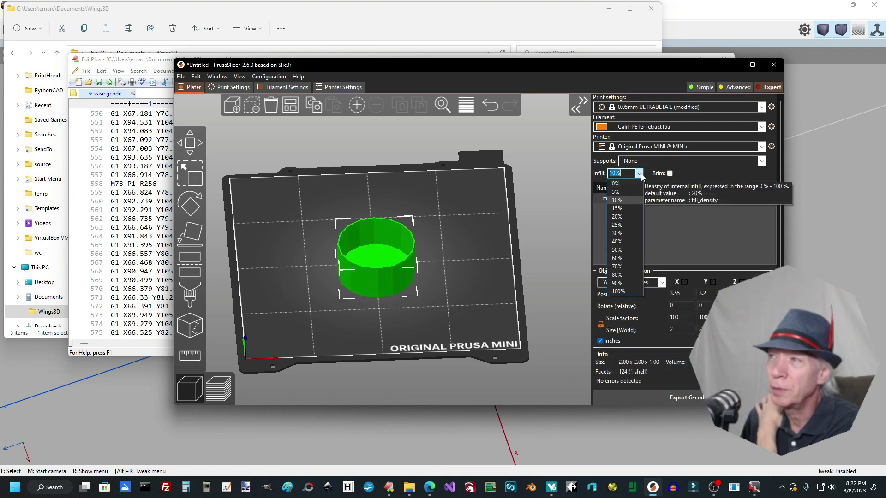
left_click(617, 283)
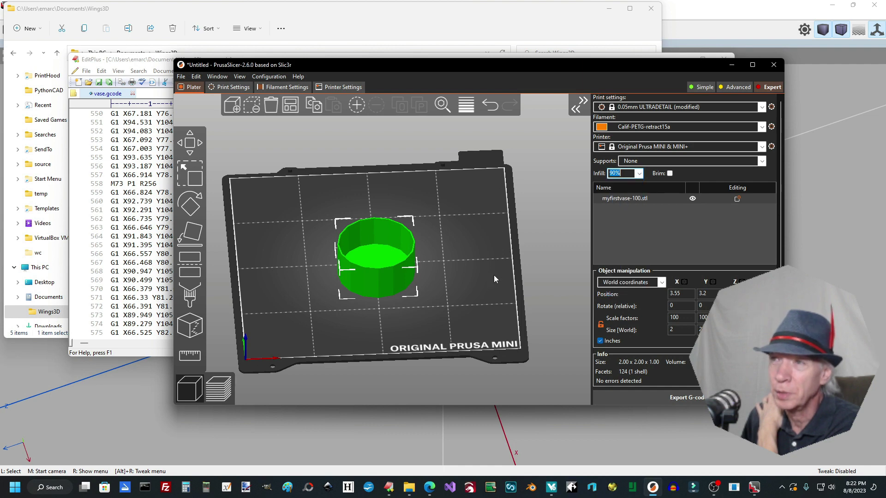
Move the vase to about X 3.19, Y 3.83 inches and preview its 0.80 mm layer up to G-code line 33463.
left_click(422, 292)
left_click_drag(398, 288, 381, 259)
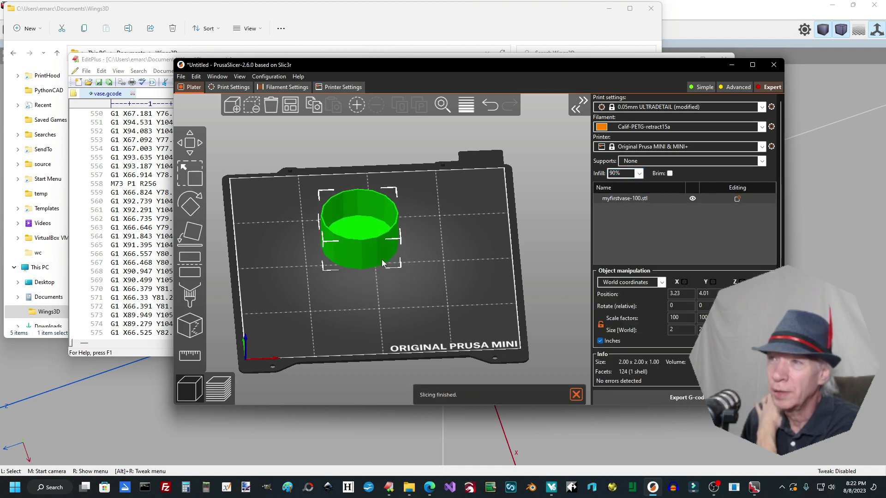
left_click(219, 388)
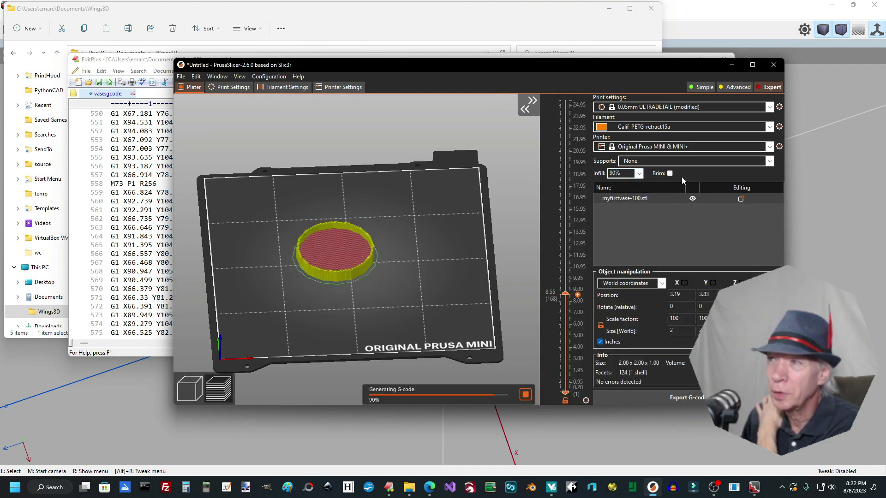
left_click_drag(564, 296, 421, 395)
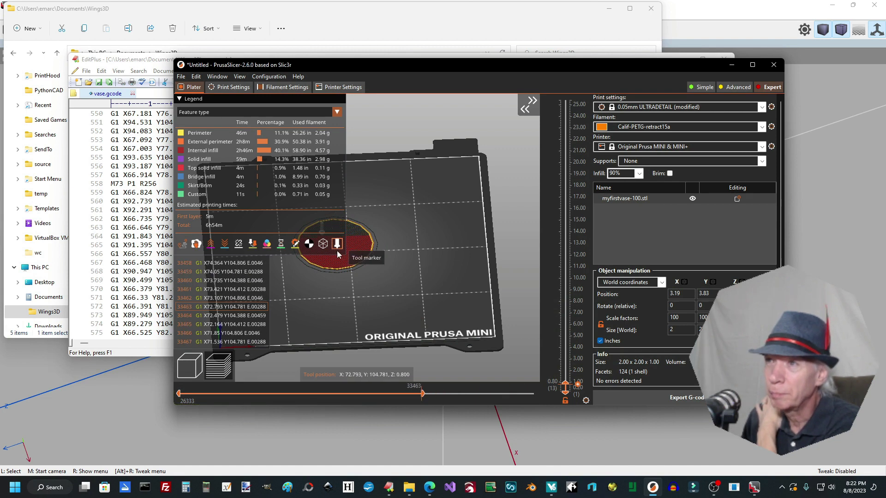
Move the vase to the plate's front corner at about X 5.52, Y 1.46 inches and preview the 0.80 mm layer up to G-code line 31621.
left_click(189, 365)
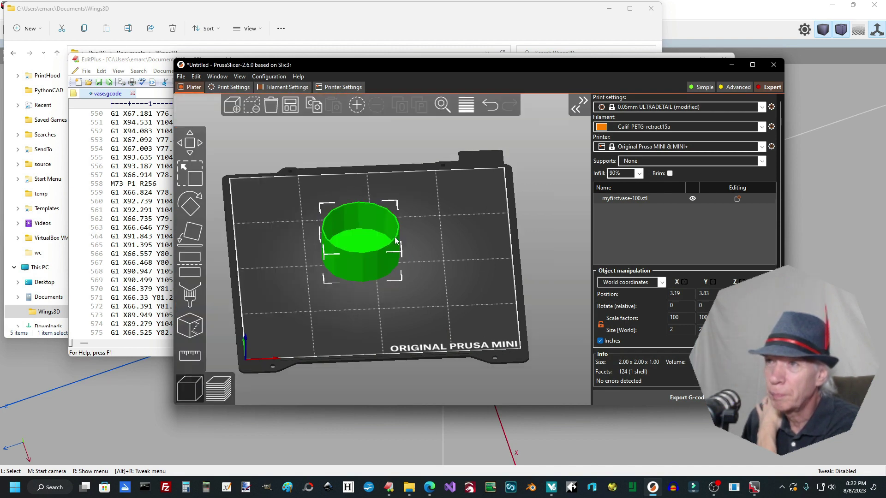
left_click_drag(396, 237, 446, 311)
left_click(208, 390)
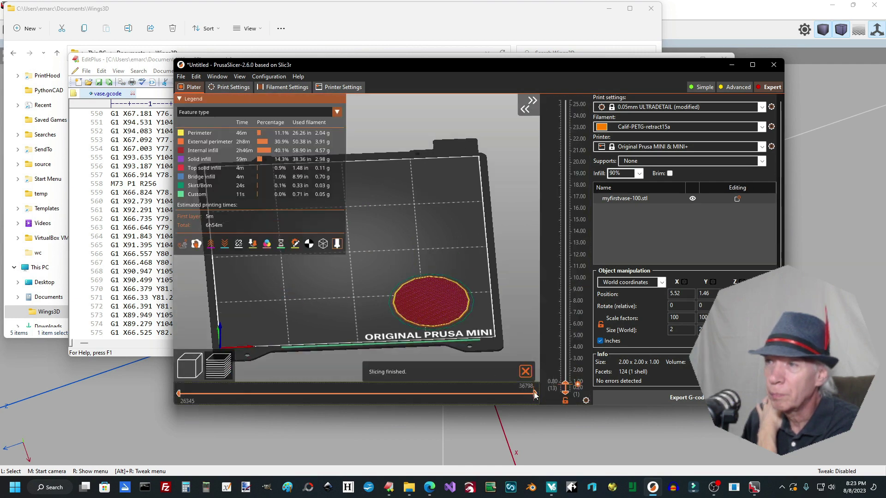
left_click_drag(533, 395, 360, 393)
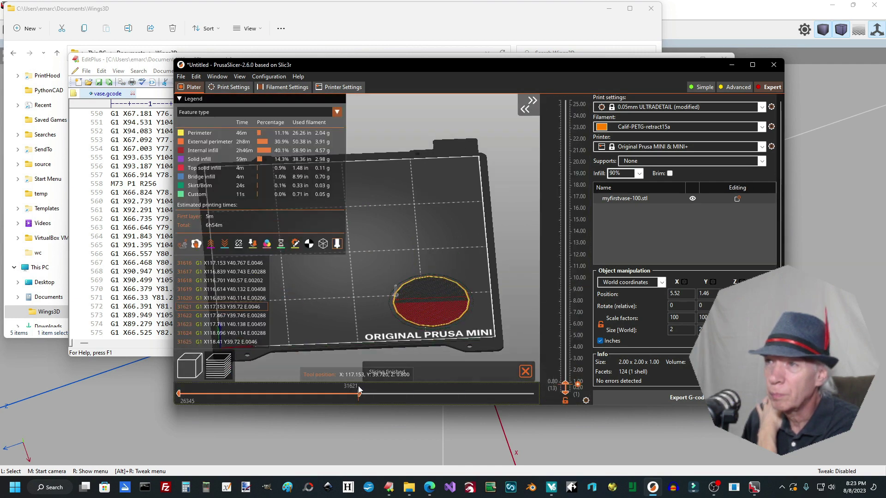
Set the vase's infill to 15%.
left_click(639, 174)
left_click(621, 210)
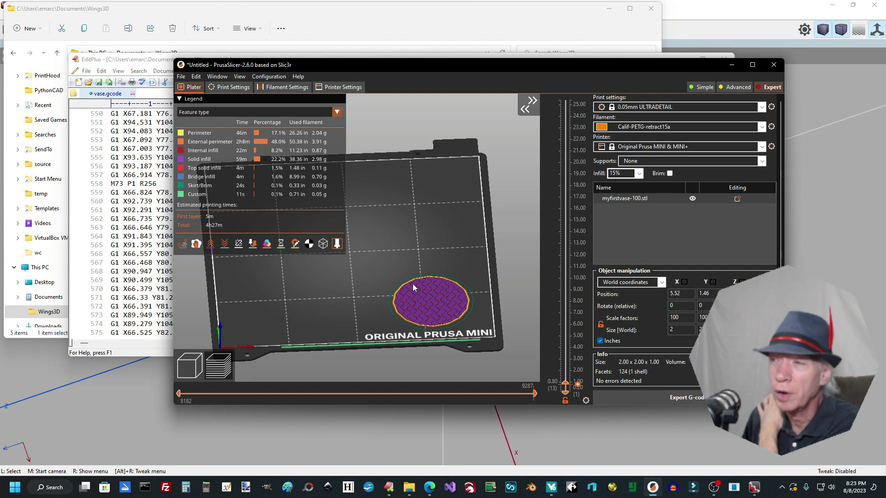
Switch to Wings3D and undo the last change to the vase model.
left_click(420, 437)
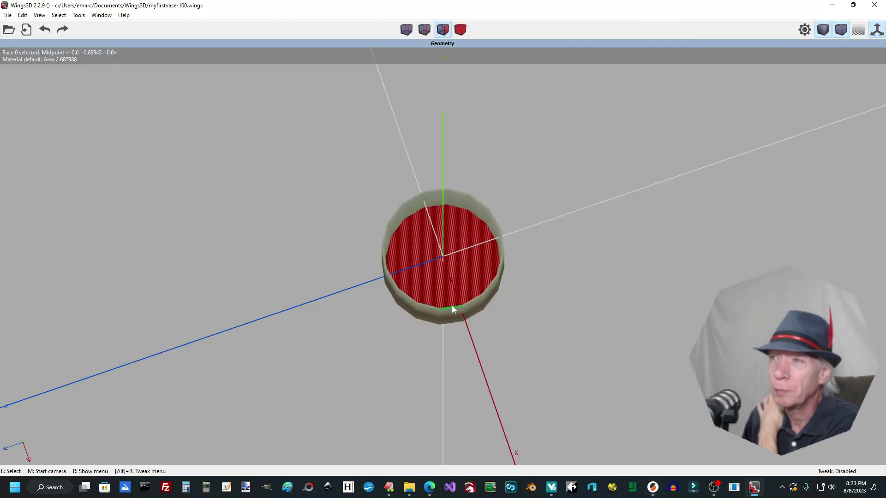
key("ctrl+z")
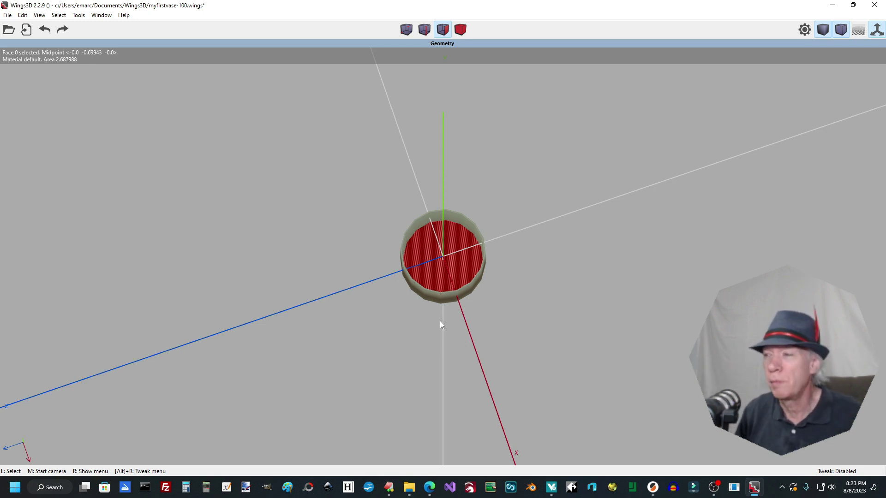
left_click(713, 488)
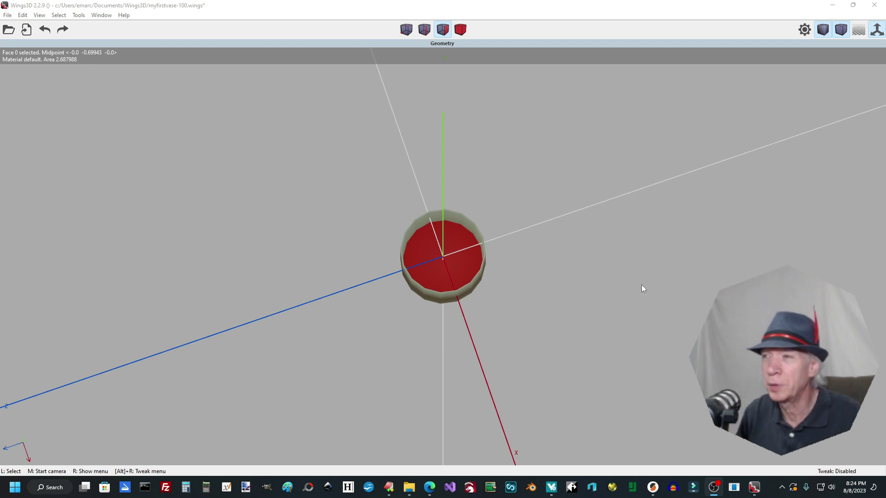
Switch to PrusaSlicer, return to the model editing view, and move the vase to about X 3.43, Y 3.39 inches.
left_click(652, 487)
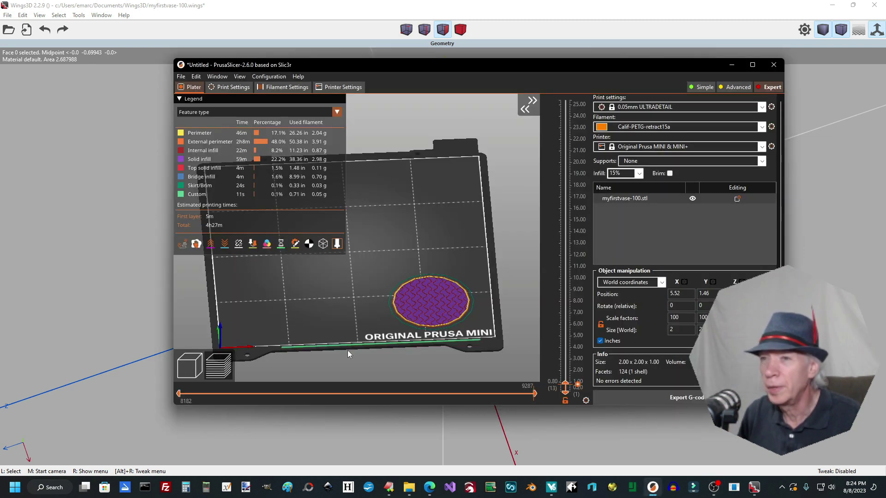
left_click(189, 366)
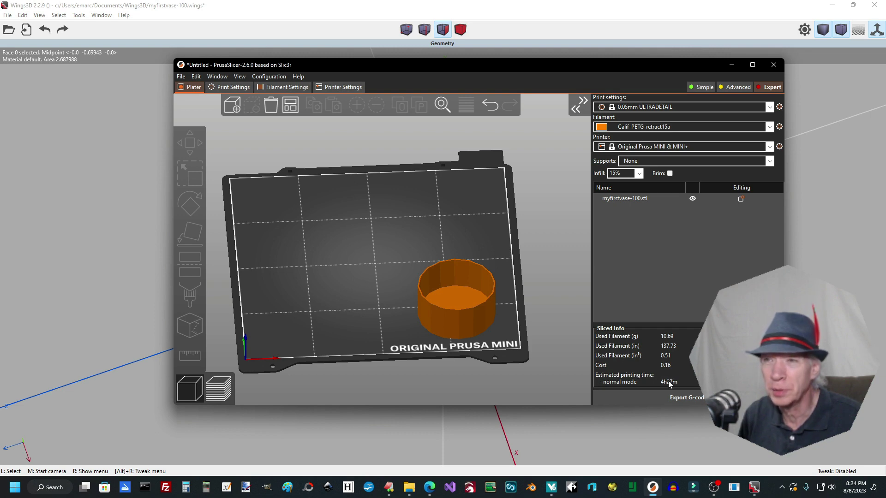
left_click_drag(475, 306, 378, 267)
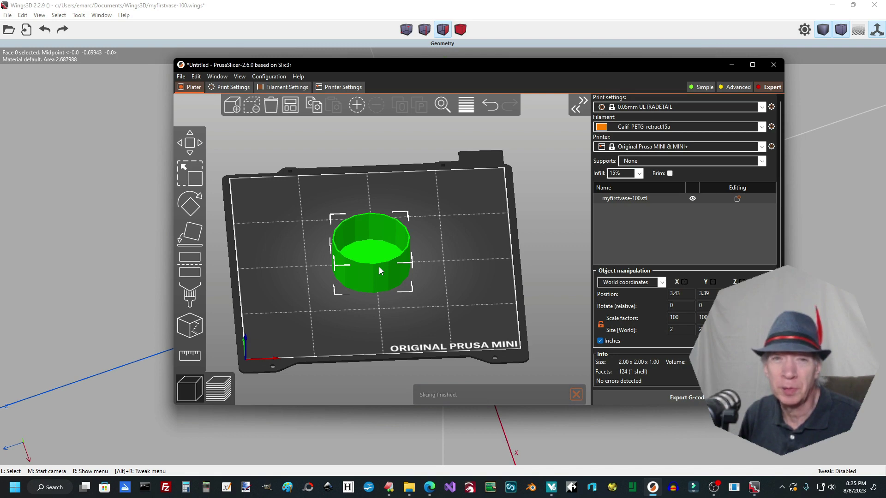
Return to Wings3D, view the vase from the side, and convert the selected inner floor face to a vertex selection.
key("alt+Tab")
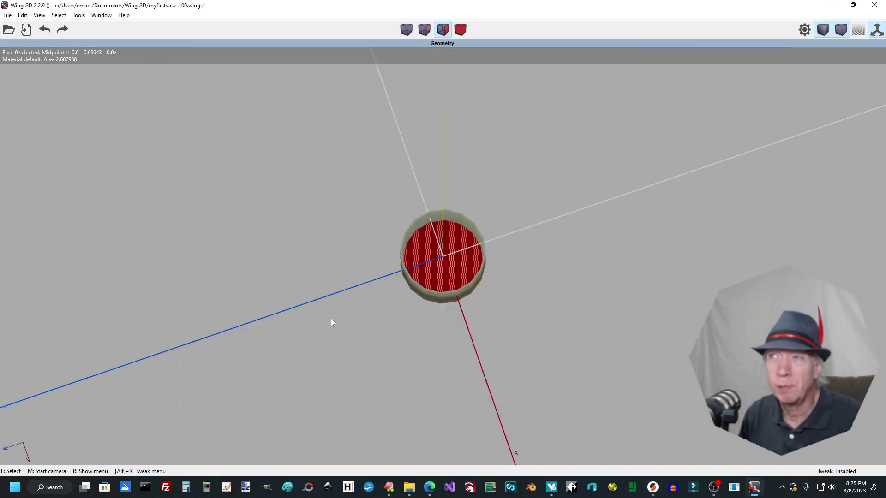
scroll(321, 269, "down", 2)
scroll(322, 269, "up", 6)
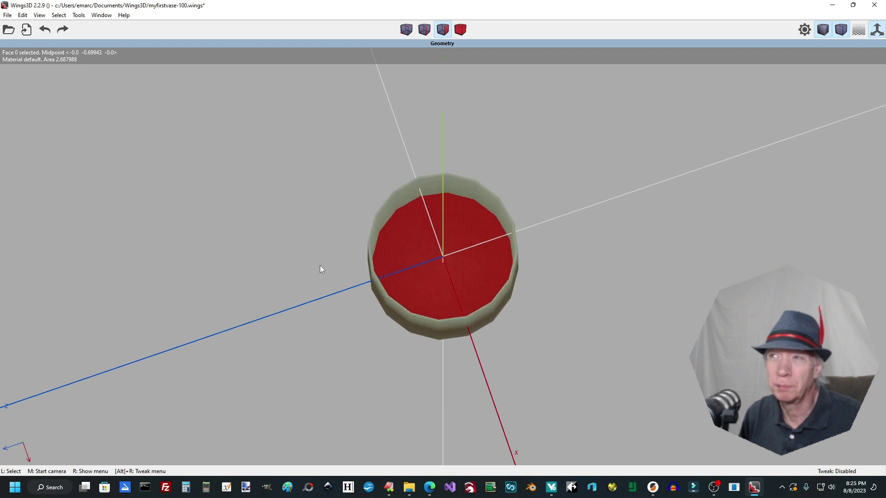
scroll(328, 331, "up", 2)
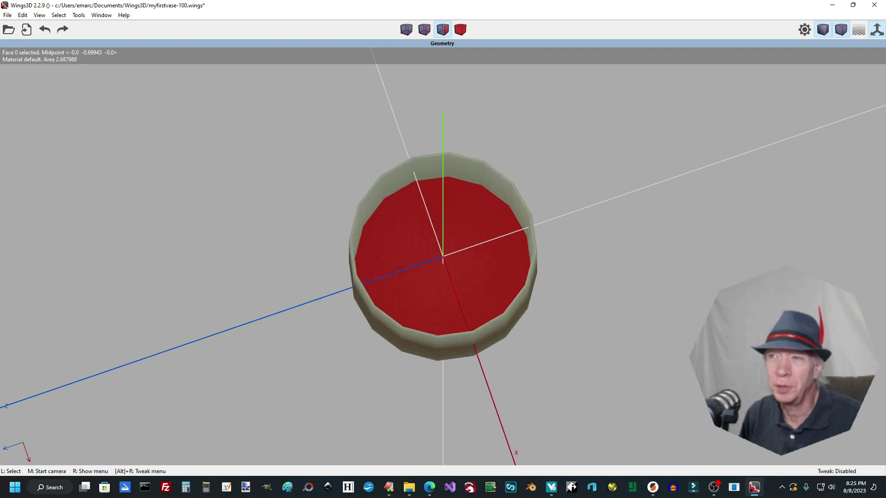
middle_click(328, 331)
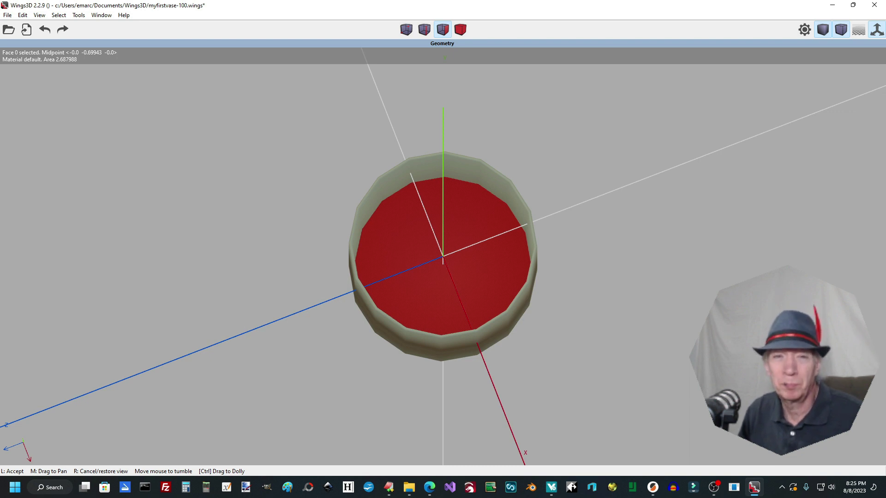
middle_click_drag(443, 250, 443, 196)
left_click(327, 296)
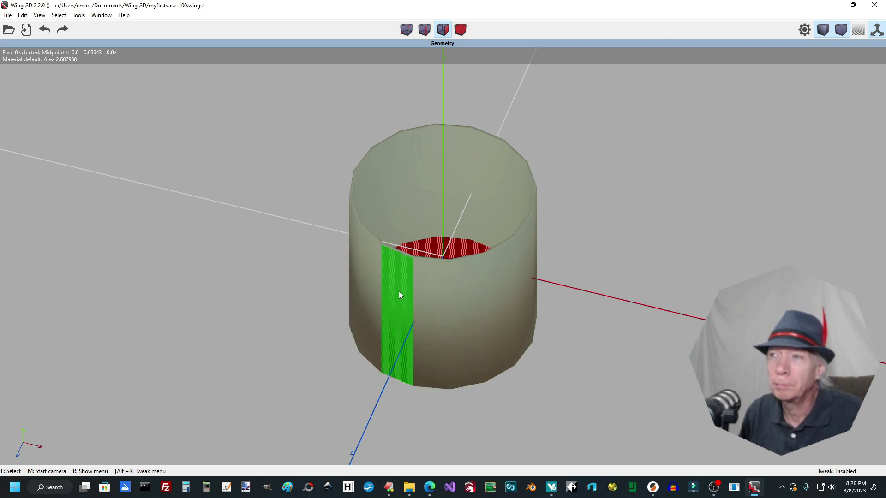
left_click(406, 29)
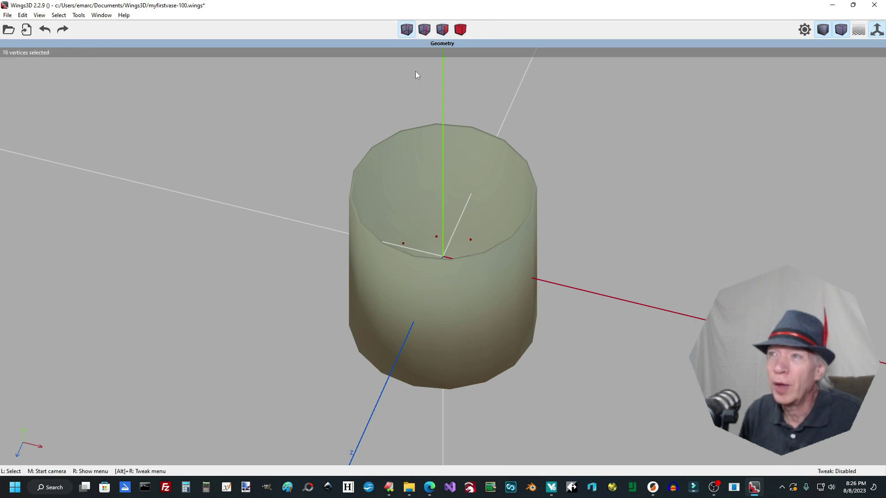
Move the selected inner-floor vertices of the vase about -0.97 units along the X axis.
right_click(437, 238)
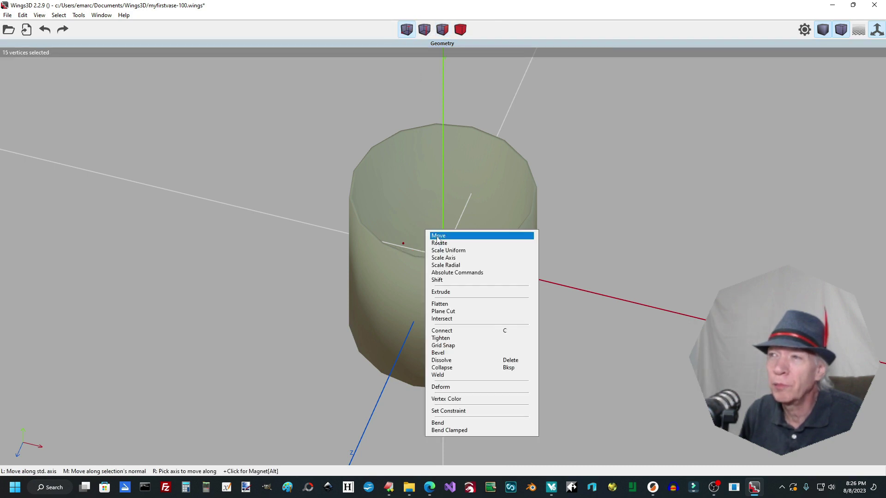
left_click(437, 236)
left_click(436, 244)
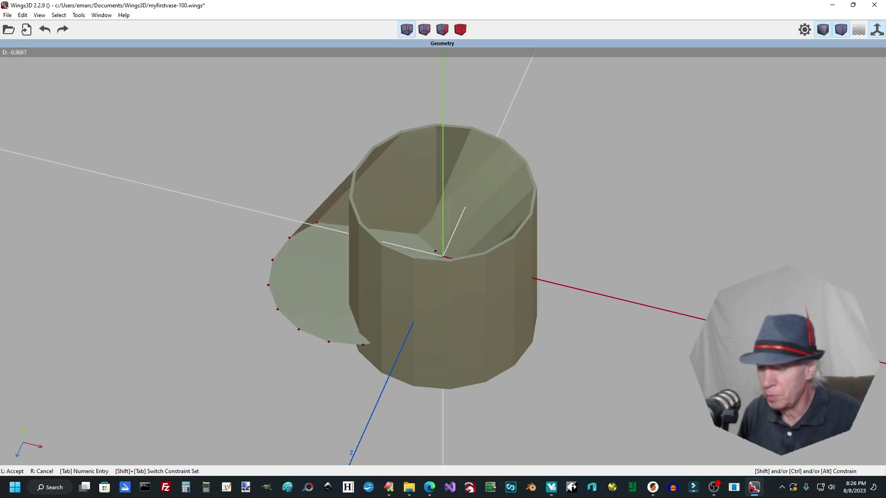
left_click(433, 250)
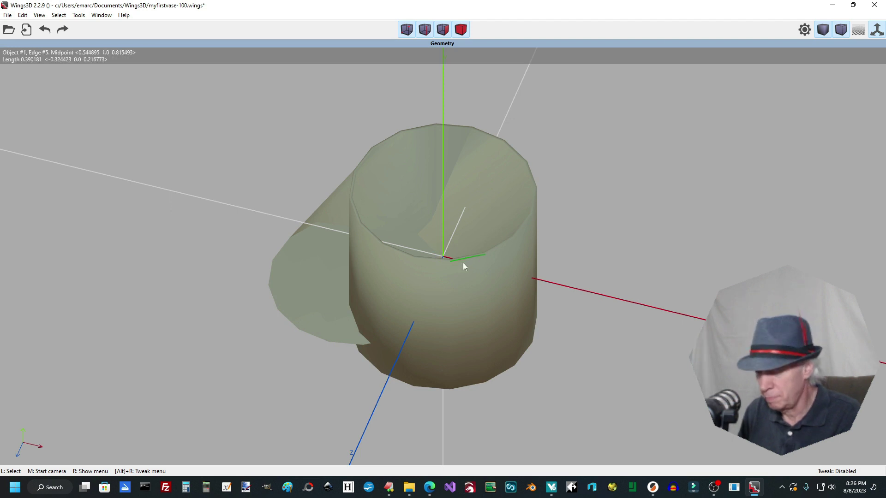
Restore the floor vertex selection, add the rim vertices on the vase's far +X side, and move them all about 1.24 units along X.
key("space")
key("ctrl+z")
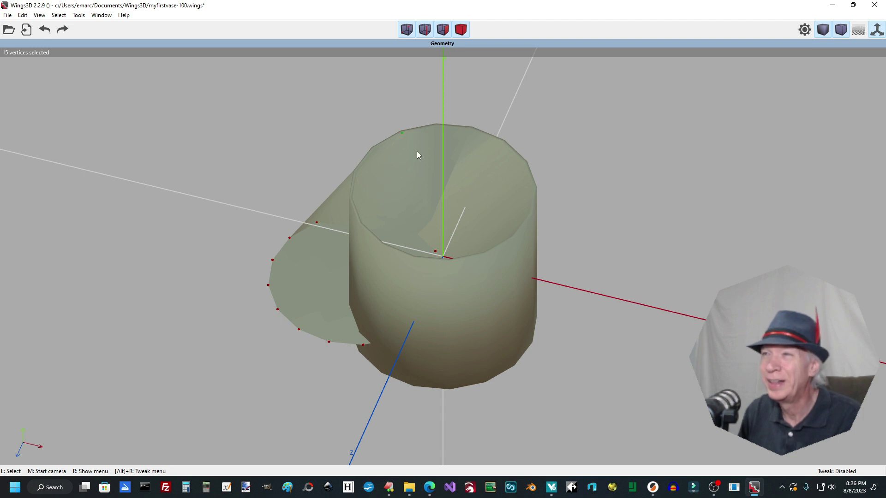
left_click(469, 229)
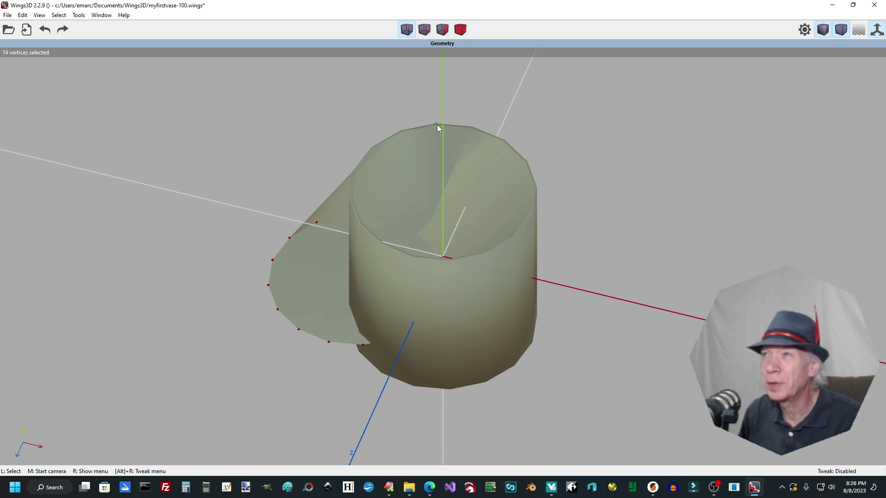
left_click_drag(417, 91, 558, 195)
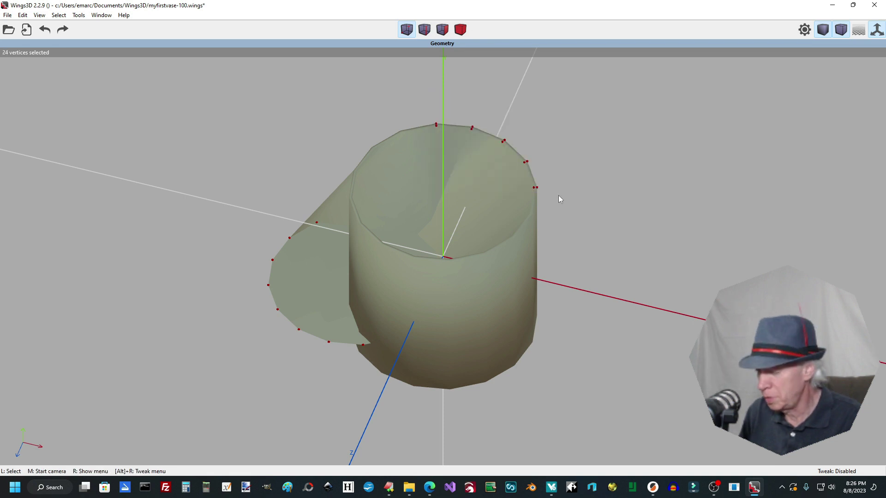
right_click(559, 195)
left_click(559, 196)
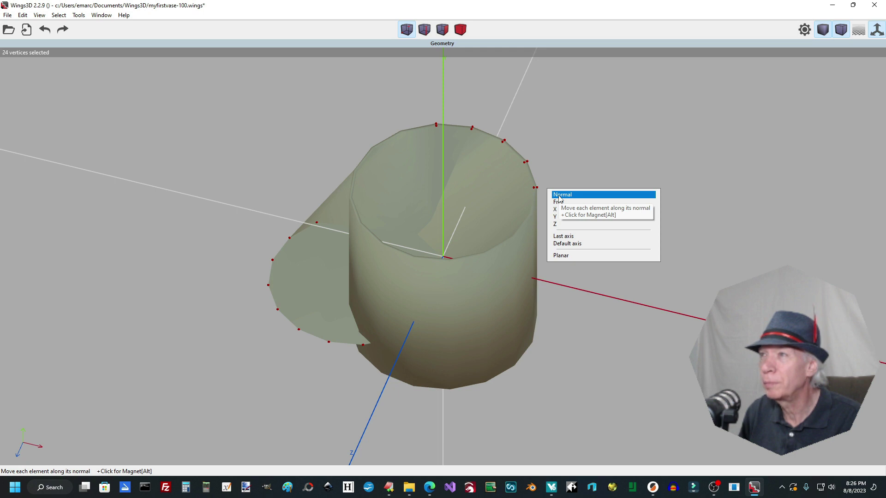
left_click(559, 209)
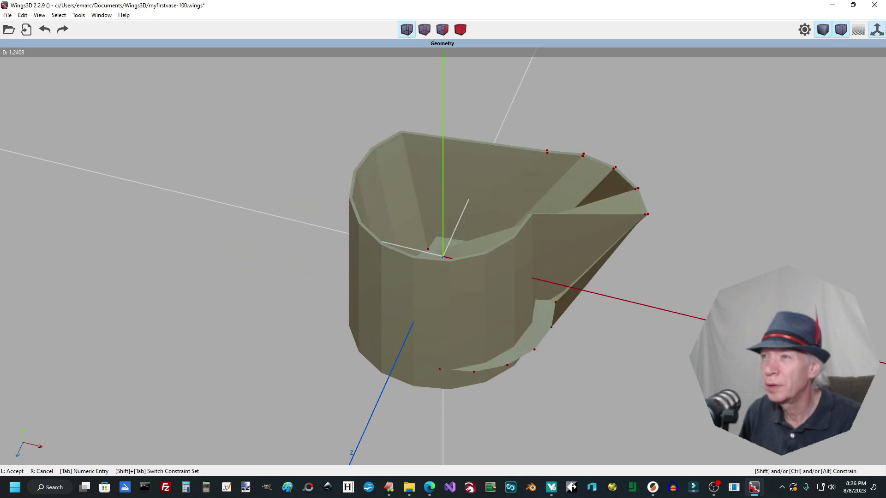
left_click(562, 211)
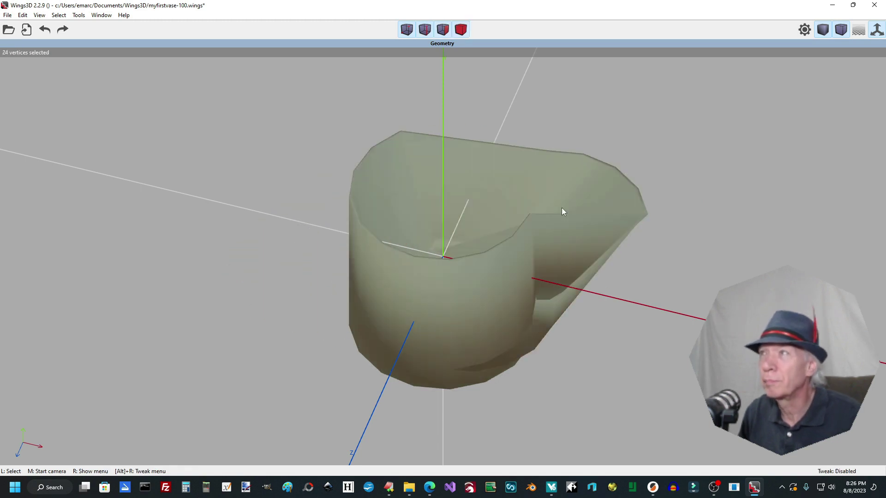
left_click(542, 380)
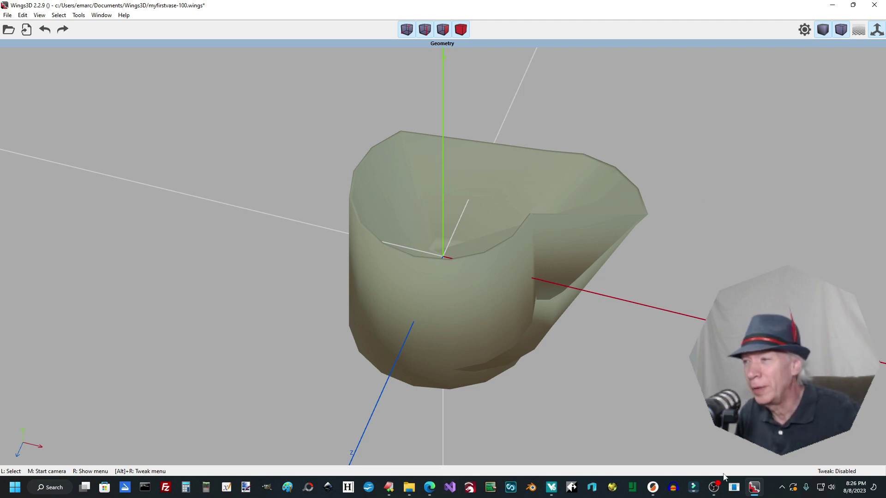
left_click(714, 488)
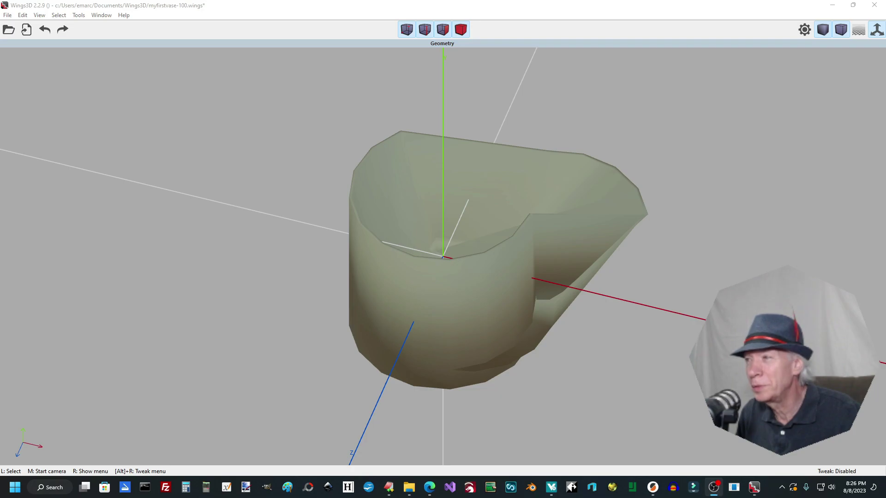